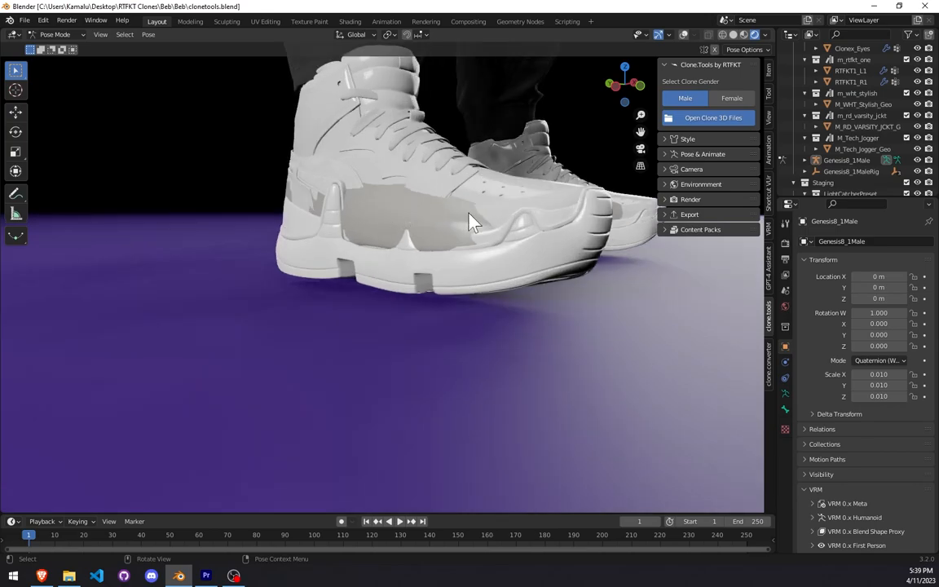
Step: Apply the Female Default Pose from the pose library to the male clone
scroll(421, 239, "down", 12)
middle_click_drag(395, 217, 428, 239)
scroll(428, 239, "up", 3)
left_click(716, 153)
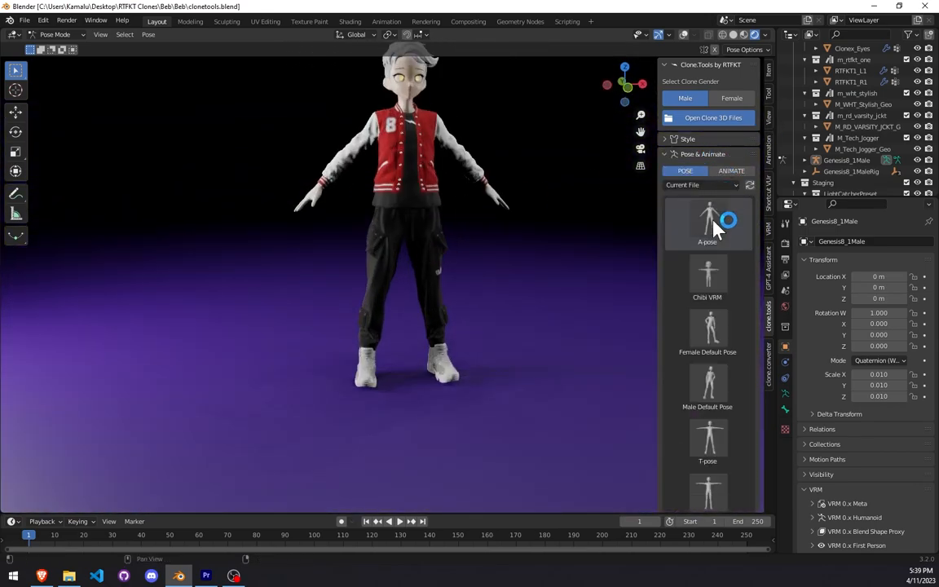
scroll(725, 208, "down", 4)
left_click(718, 224)
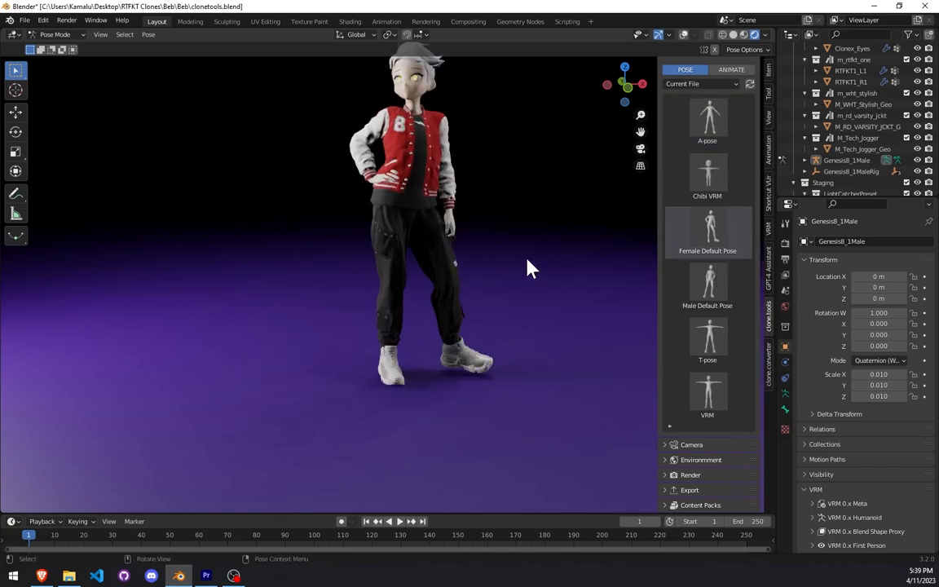
Step: Apply the A-pose to the male clone and collapse the pose library
left_click(714, 117)
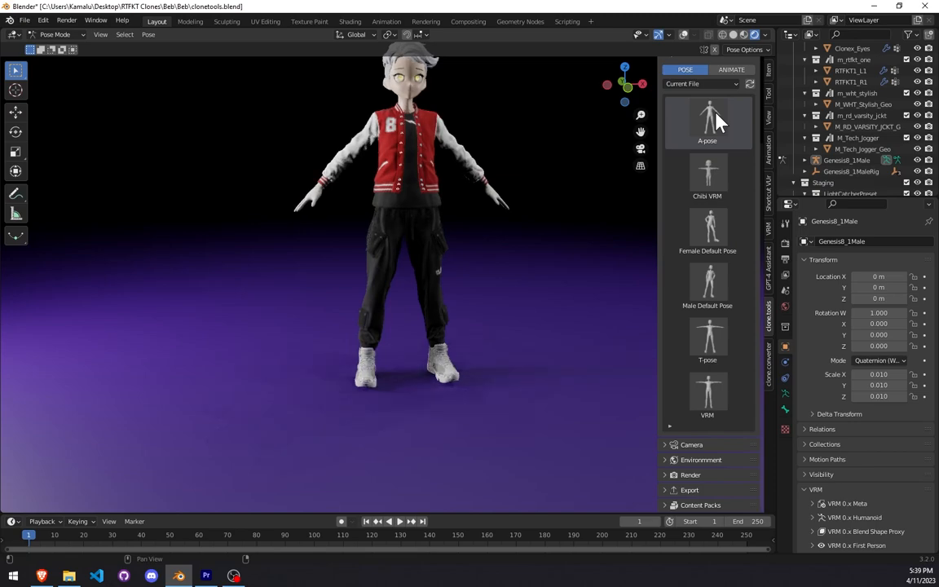
scroll(717, 155, "up", 4)
left_click(703, 97)
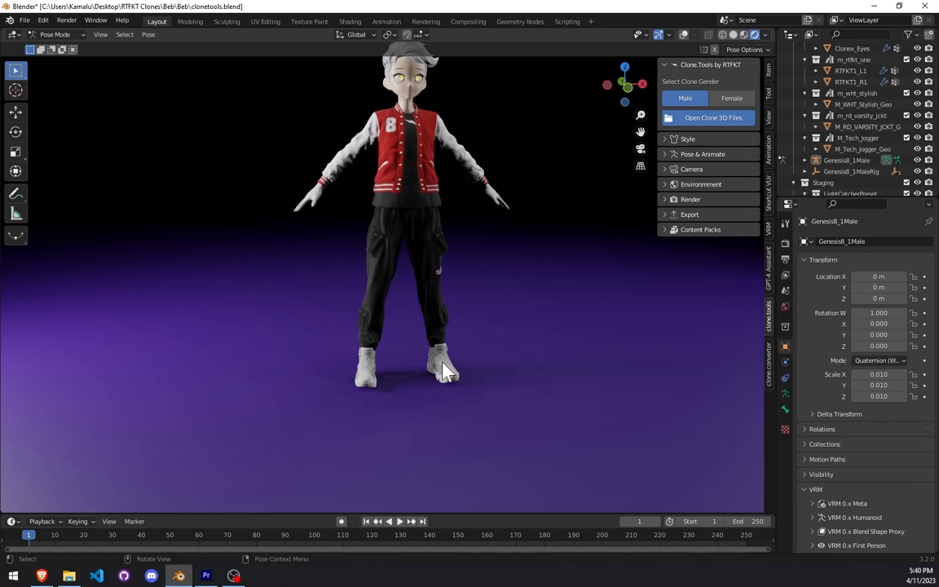
Step: Switch to the Beb folder in File Explorer and locate the Footwear-rtfkt_one-Combined.zip archive
left_click(68, 575)
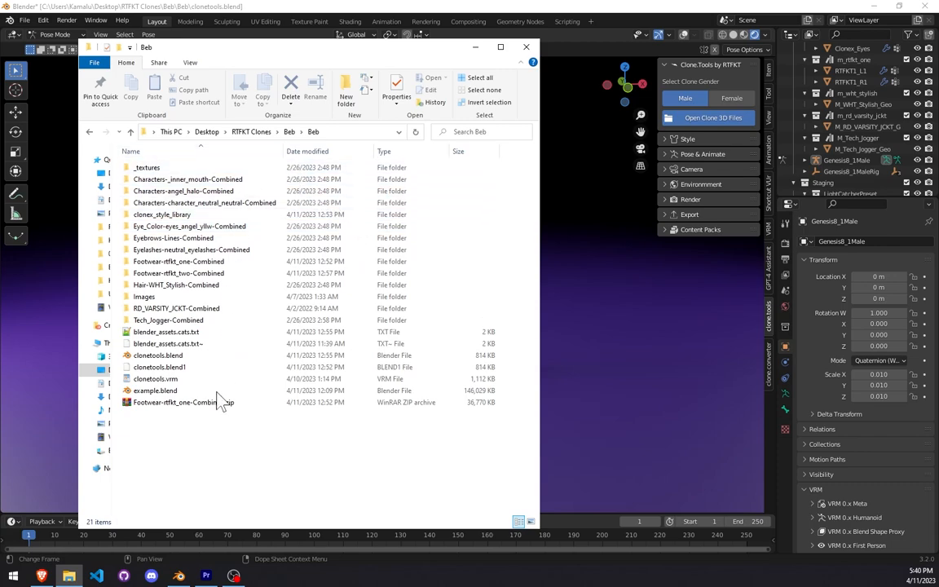
left_click(201, 403)
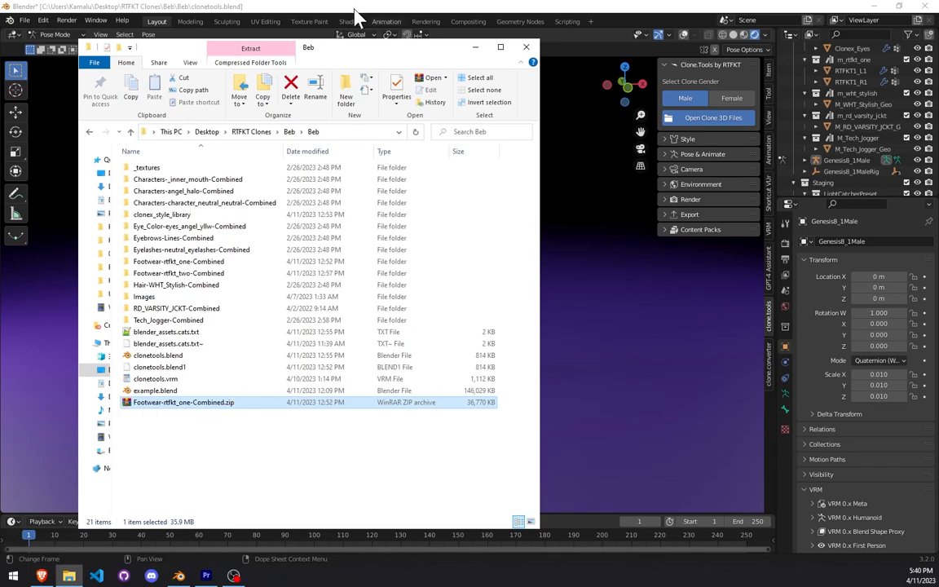
left_click_drag(298, 51, 563, 40)
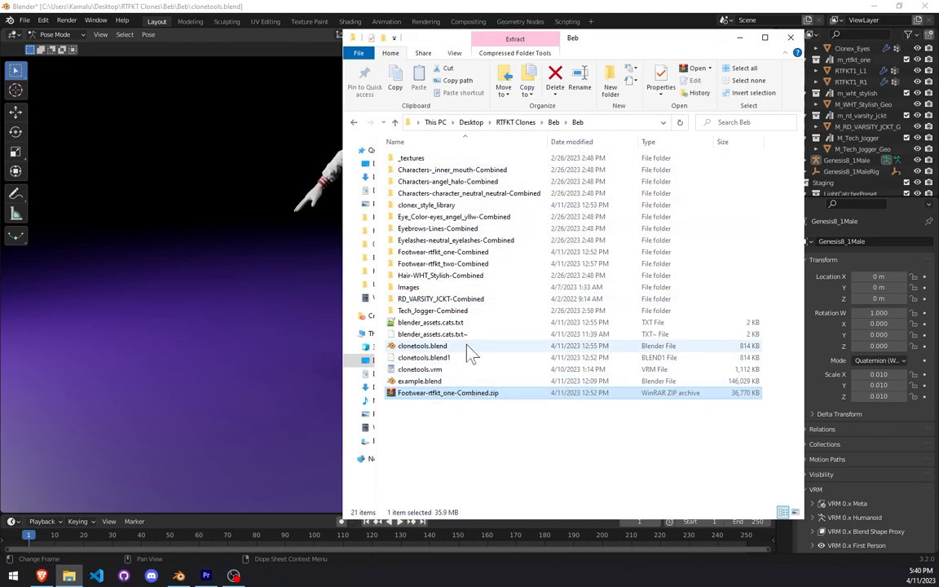
mouse_move(533, 35)
left_mouse_down()
mouse_move(419, 45)
mouse_move(246, 31)
left_mouse_up()
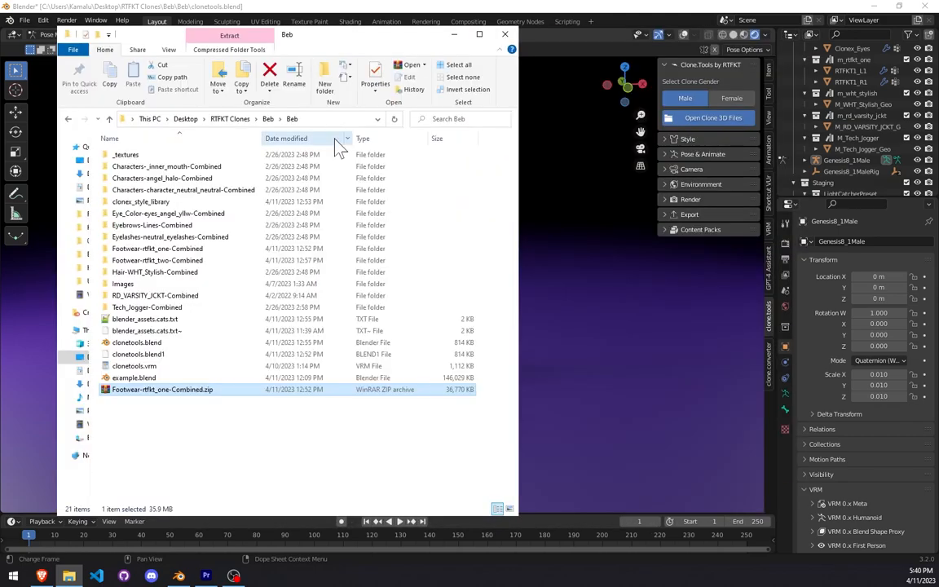
Step: Create a folder named Footwear in the Beb folder
right_click(163, 437)
mouse_move(72, 412)
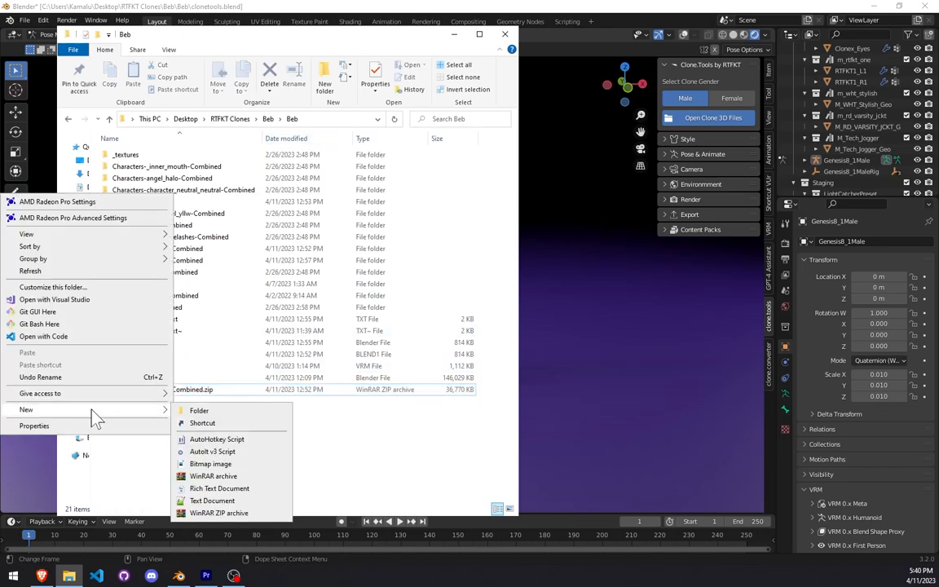
left_click(204, 411)
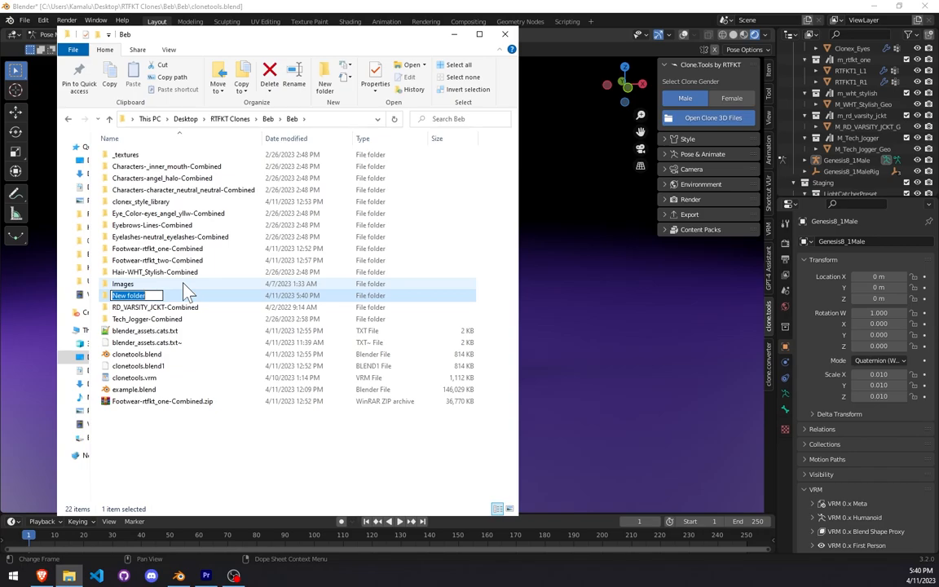
type("Foot")
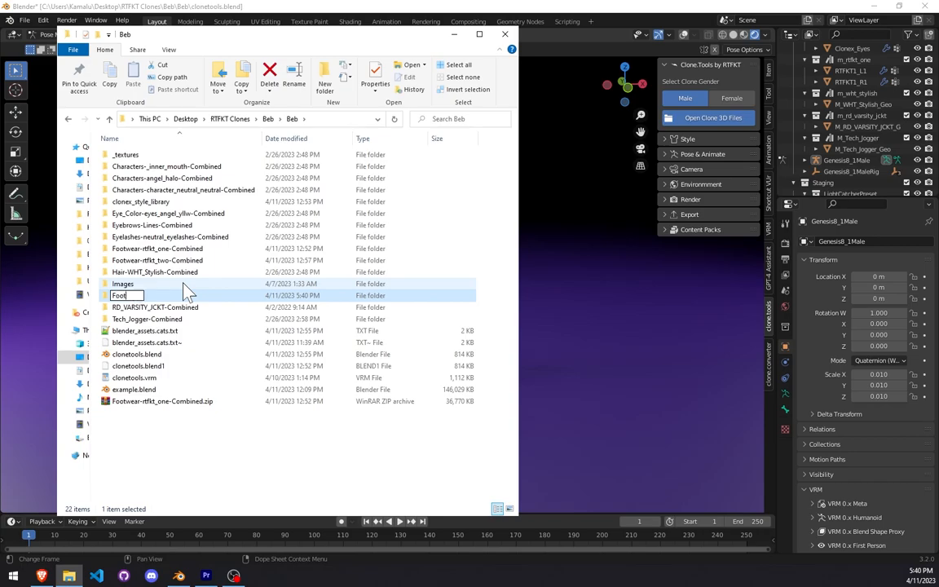
type("wear")
left_click(254, 443)
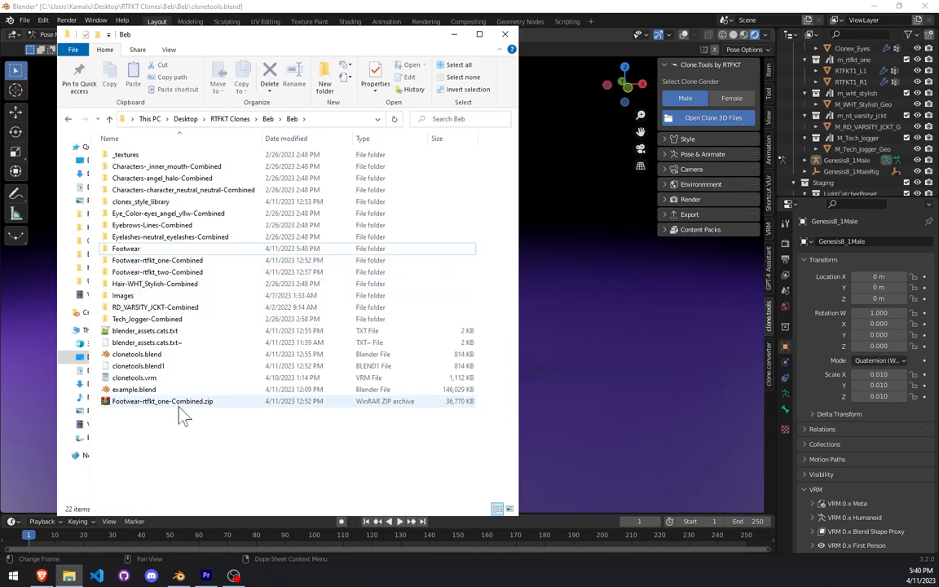
Step: Delete the Footwear-rtfkt_two-Combined folder and rename the Footwear folder as Footwear-rtfkt_shoe-Combind
left_click(191, 274)
key("Delete")
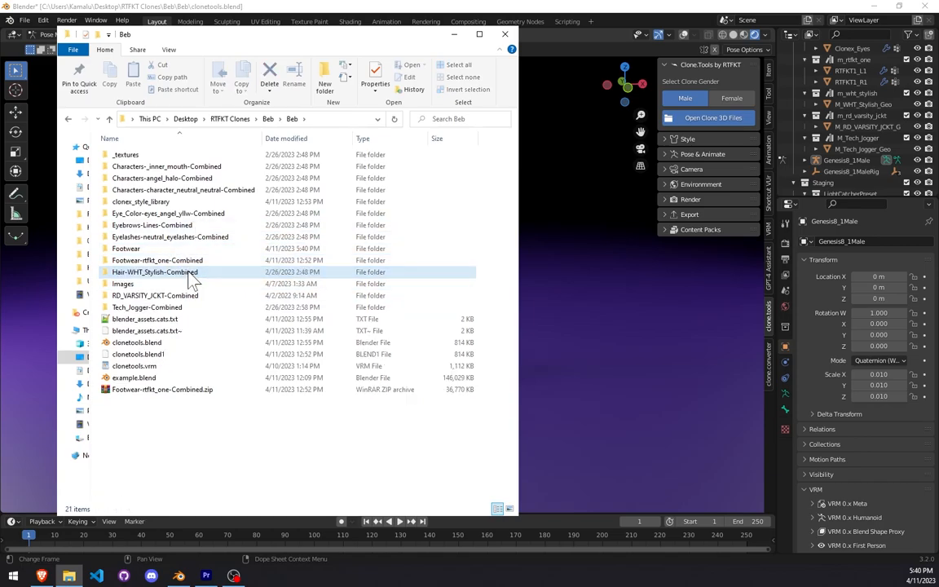
left_click(163, 248)
key("F2")
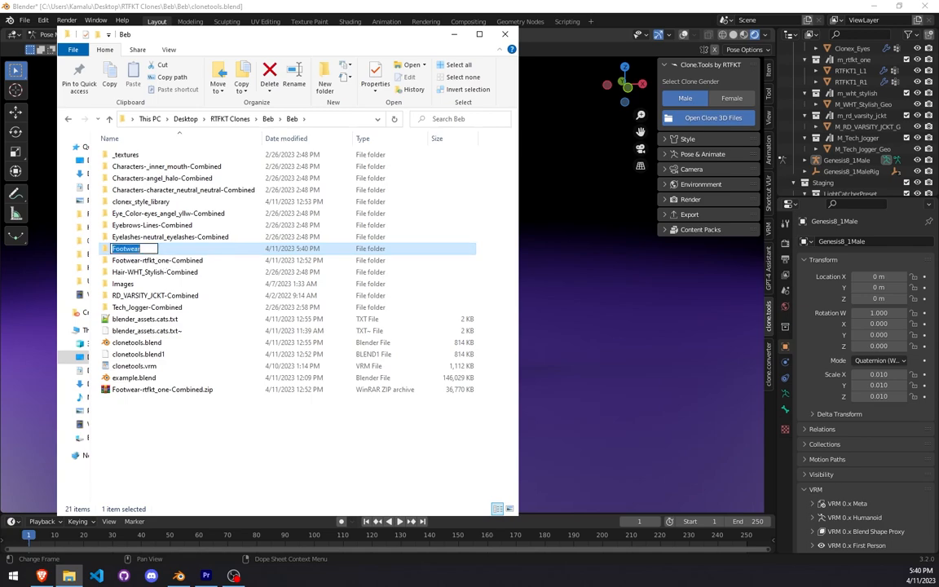
type("-")
type("rtfkt_shoe-Combind")
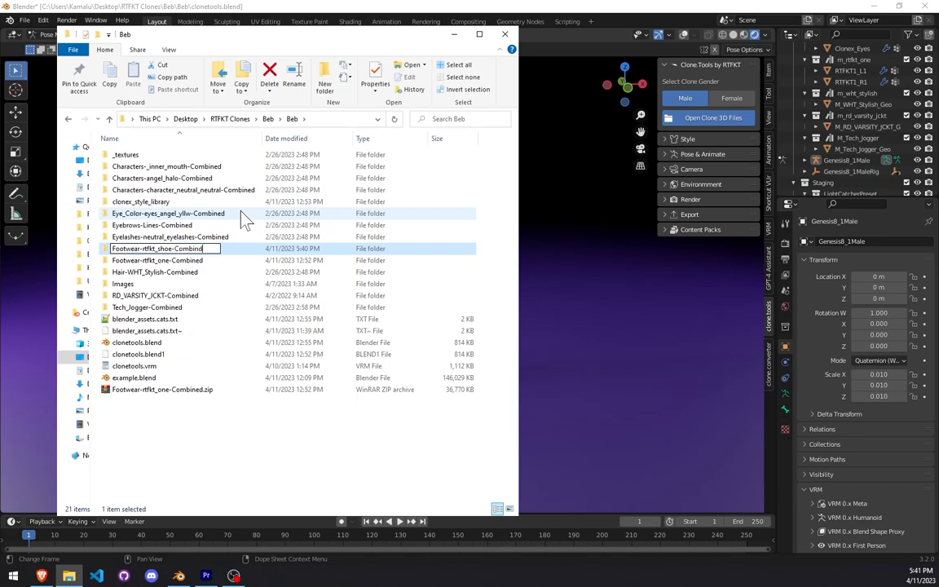
key("Return")
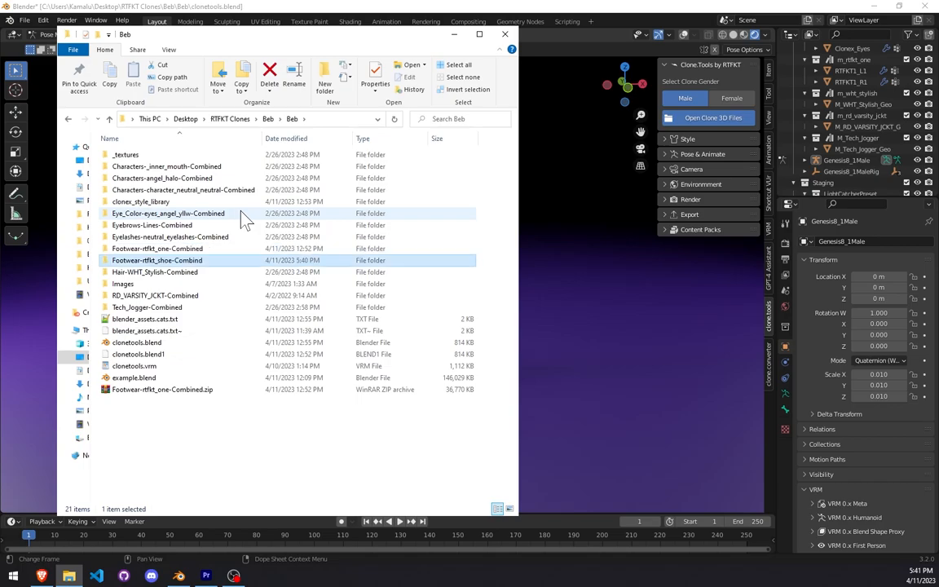
Step: Create two new folders inside Footwear-rtfkt_shoe-Combind
double_click(174, 262)
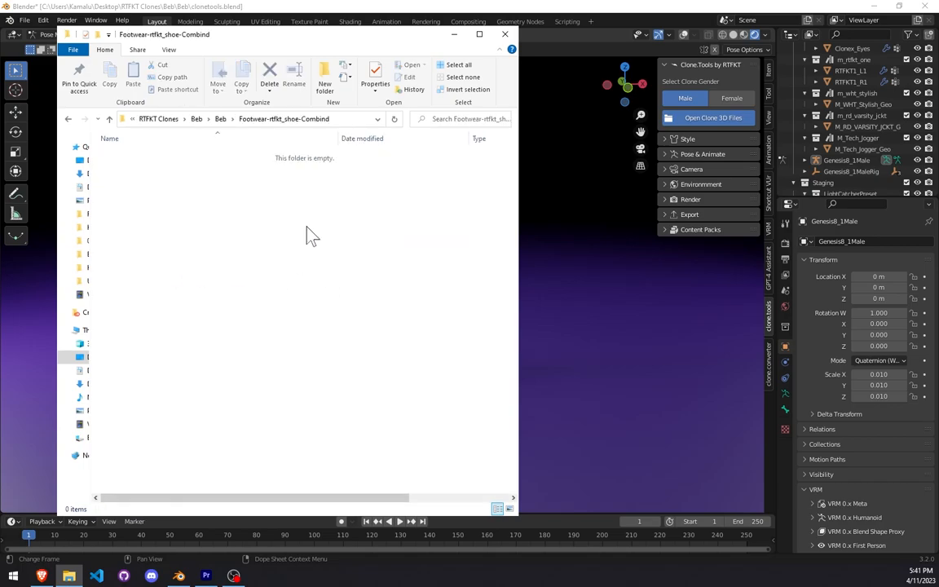
right_click(253, 218)
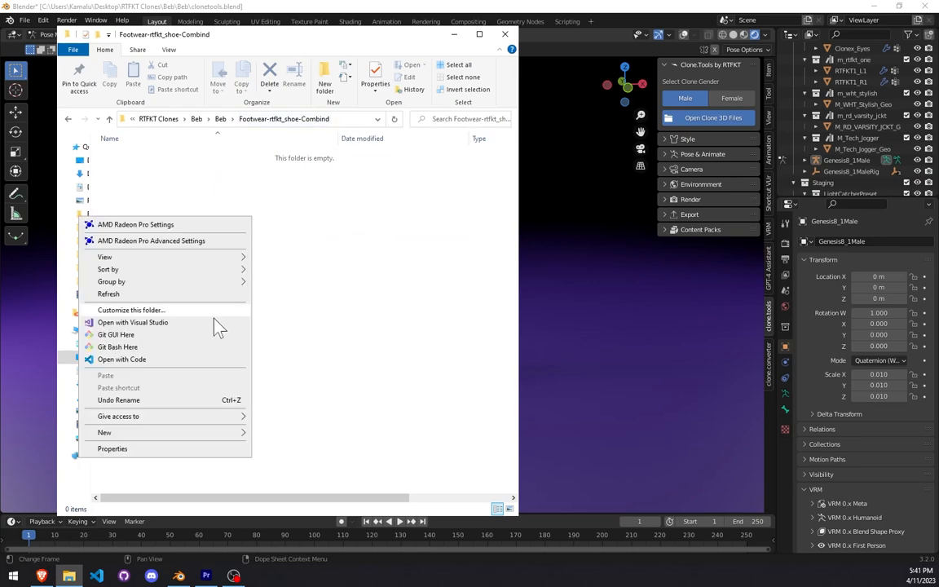
mouse_move(157, 433)
left_click(280, 435)
right_click(191, 259)
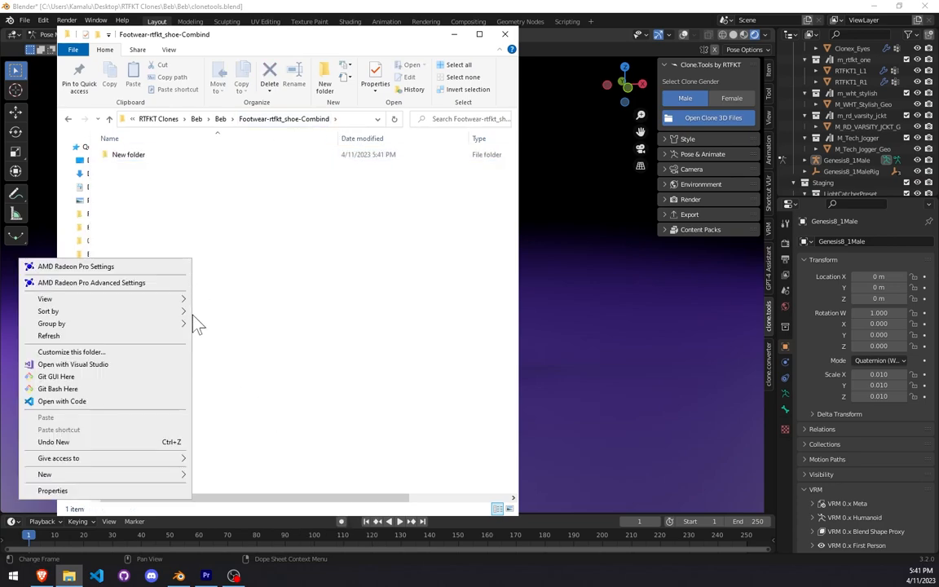
mouse_move(148, 477)
left_click(217, 475)
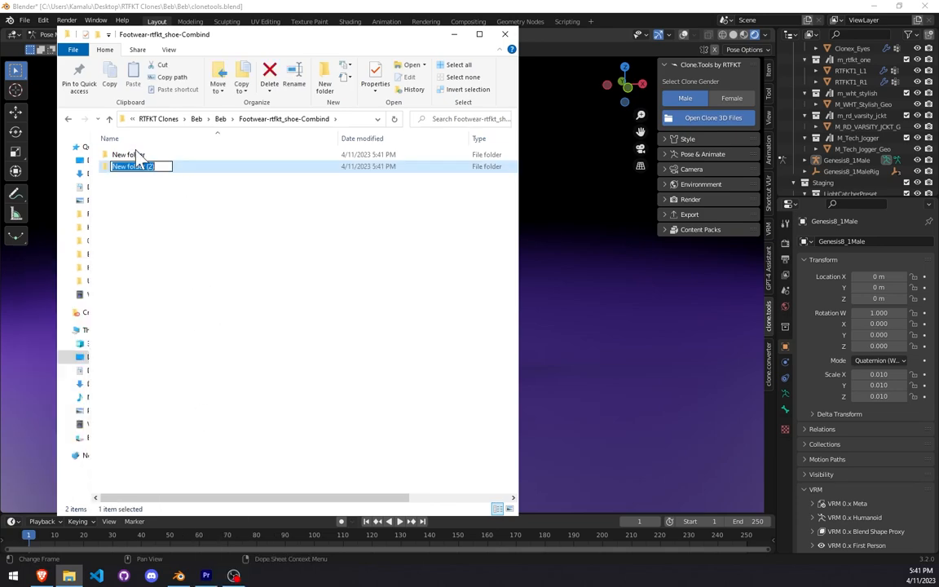
Step: Rename the two new subfolders as _male and _female
left_click(135, 156)
left_click(129, 155)
type("_male")
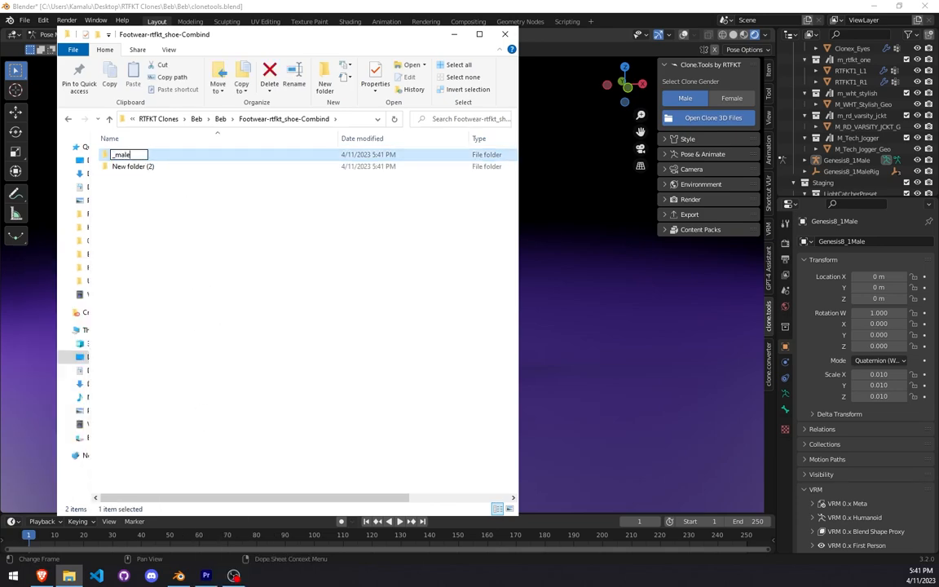
left_click(135, 168)
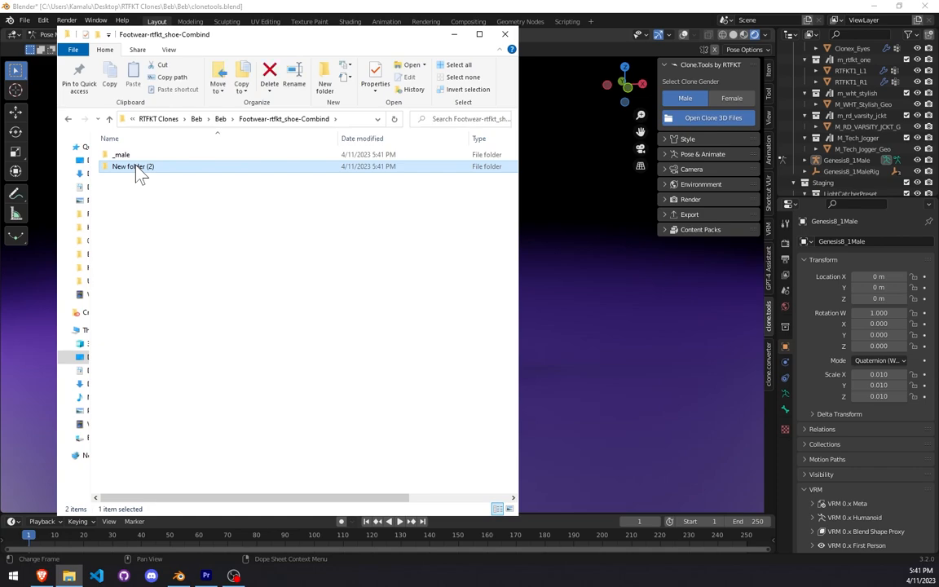
left_click(136, 168)
type("_female")
key("Return")
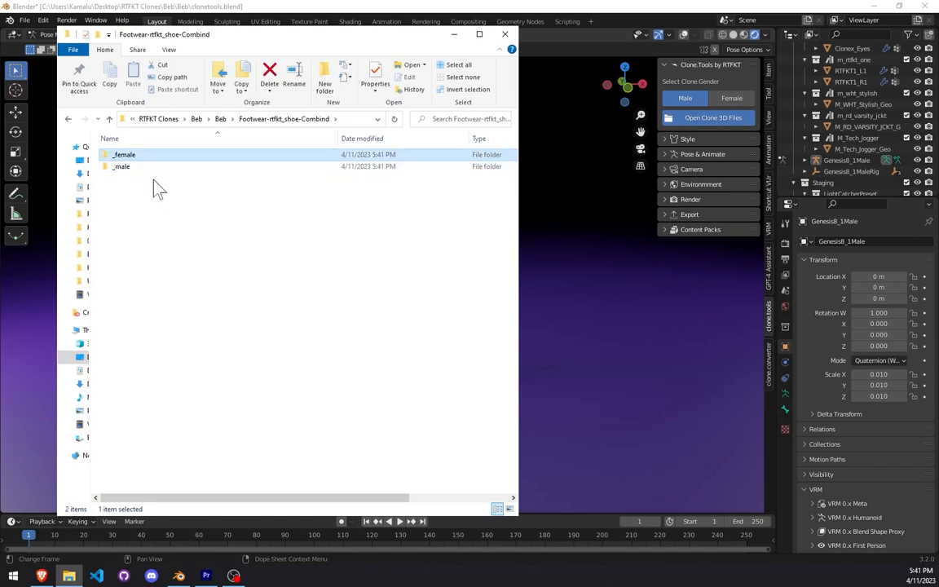
Step: Create a folder named _blender inside the _male folder
double_click(122, 167)
right_click(195, 351)
mouse_move(114, 452)
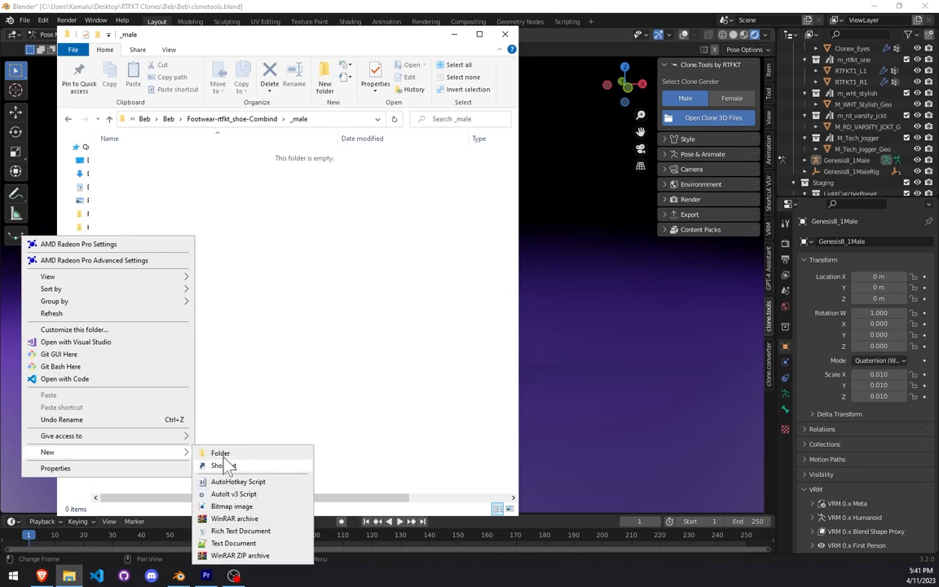
left_click(220, 454)
type("_blender")
key("Return")
Step: Create a folder named _blender inside the _female folder
left_click(218, 120)
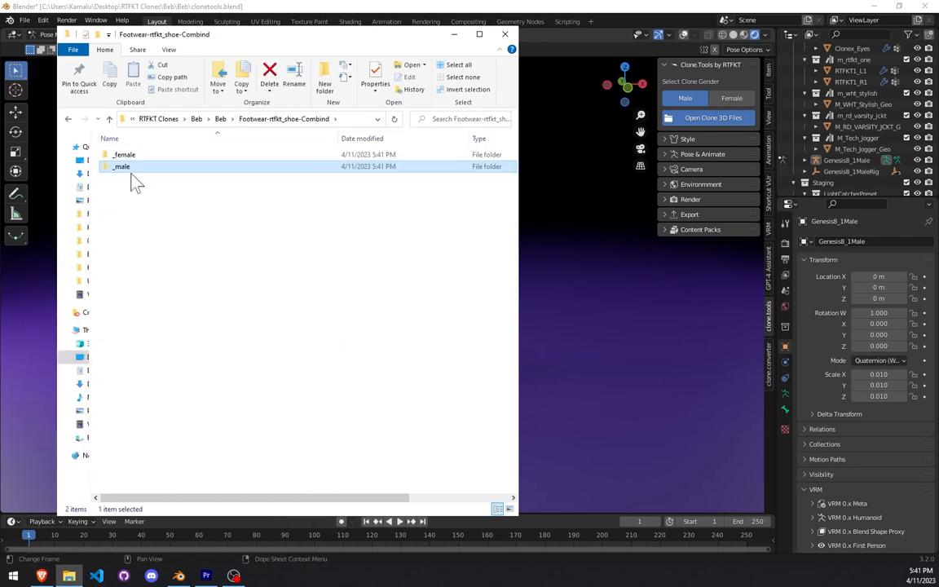
double_click(124, 155)
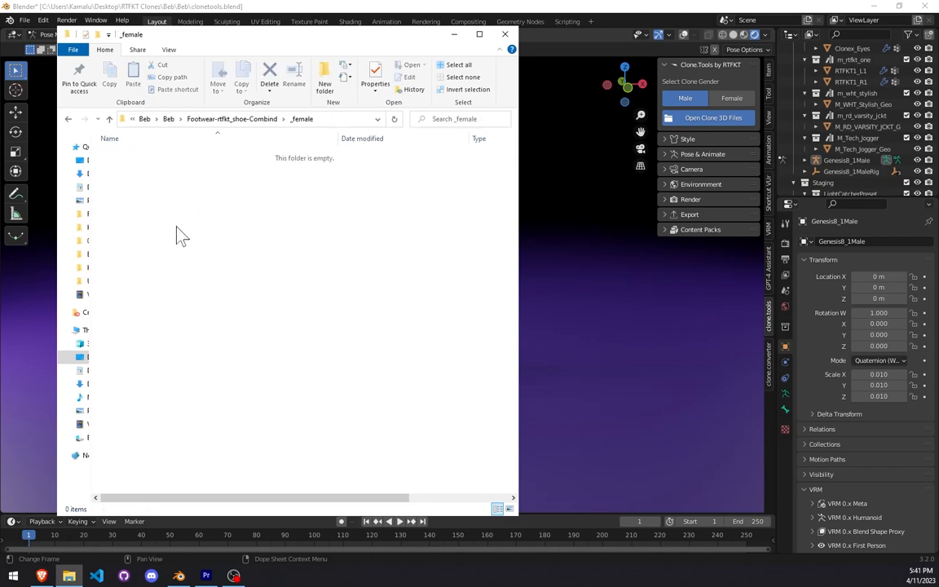
right_click(176, 229)
mouse_move(123, 450)
left_click(236, 445)
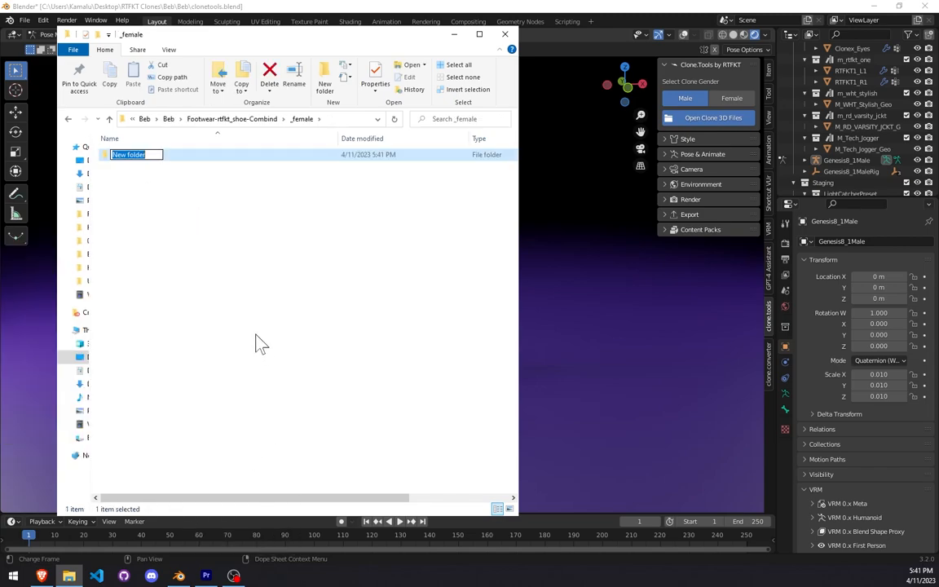
type("_blender")
key("Return")
Step: Return to the Beb folder and correct the new shoe folder's name to Footwear-rtfkt_shoe-Combined
left_click(222, 120)
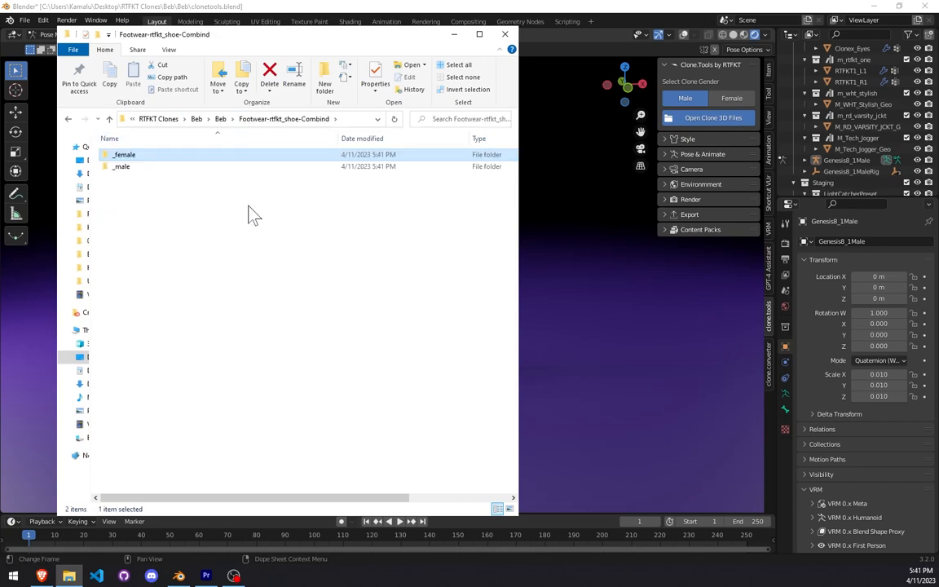
left_click(220, 122)
left_click(164, 260)
key("Right")
key("Left")
type("e")
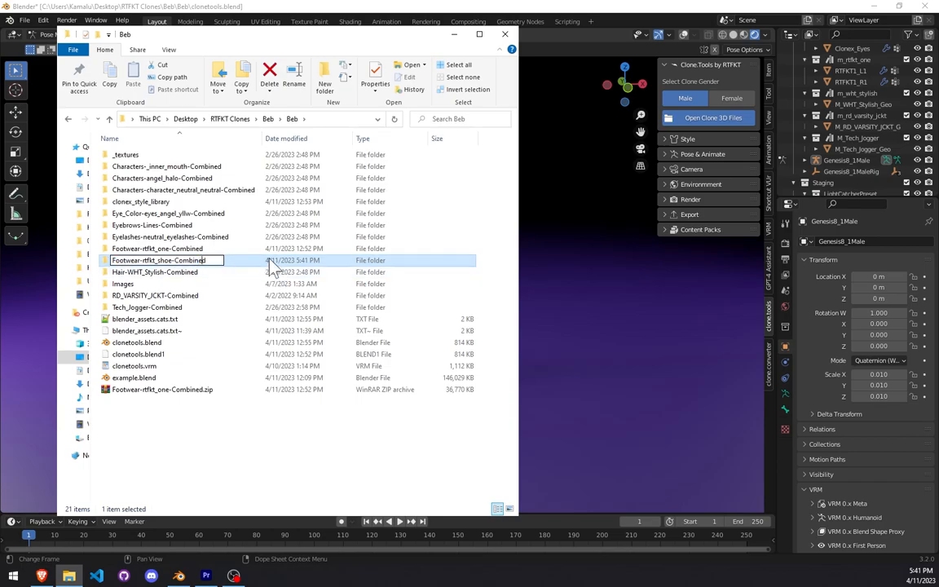
left_click(271, 261)
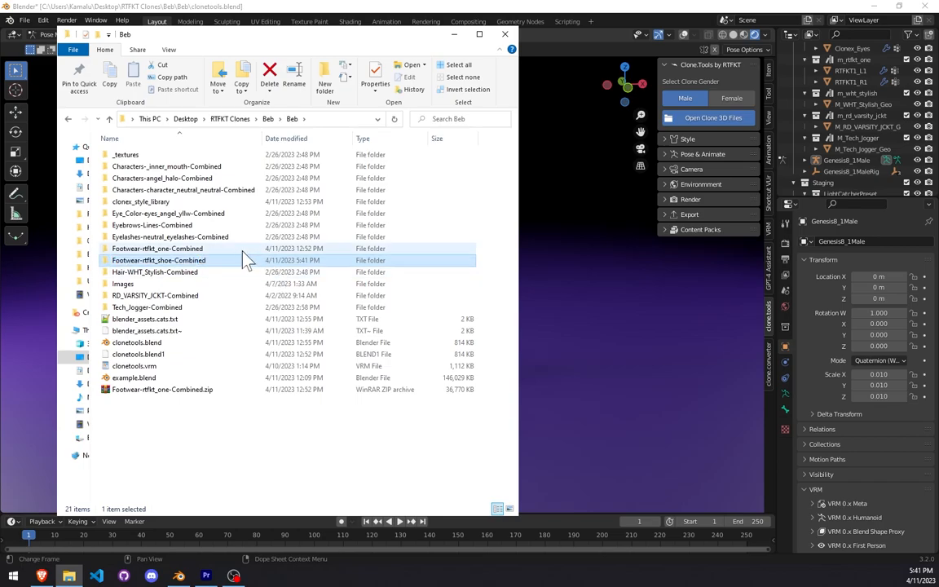
Step: Open the _blender folder inside the _male subfolder of Footwear-rtfkt_shoe-Combined
double_click(194, 262)
double_click(130, 168)
left_click(123, 159)
double_click(122, 159)
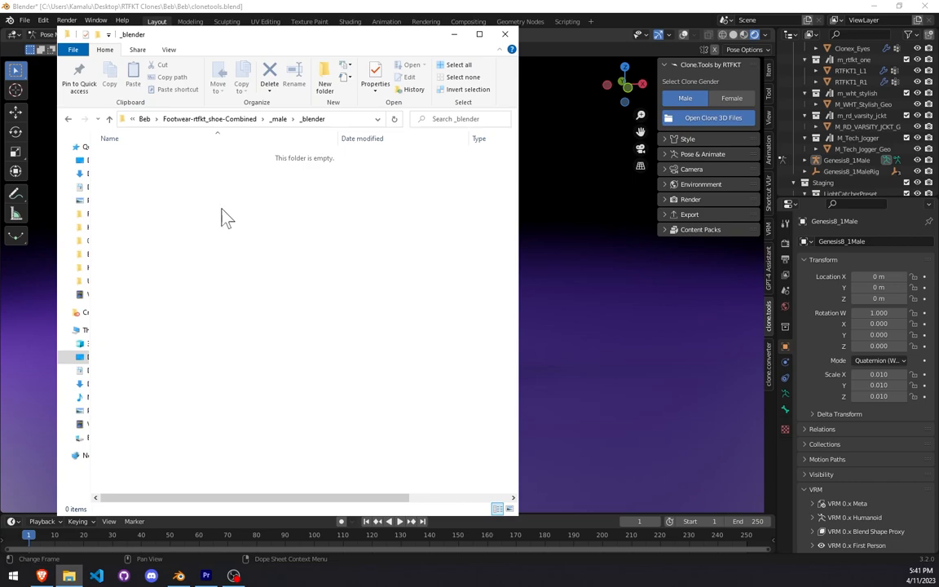
Step: Return to the Beb folder and open RD_VARSITY_JCKT-Combined to examine its subfolders
left_click(211, 121)
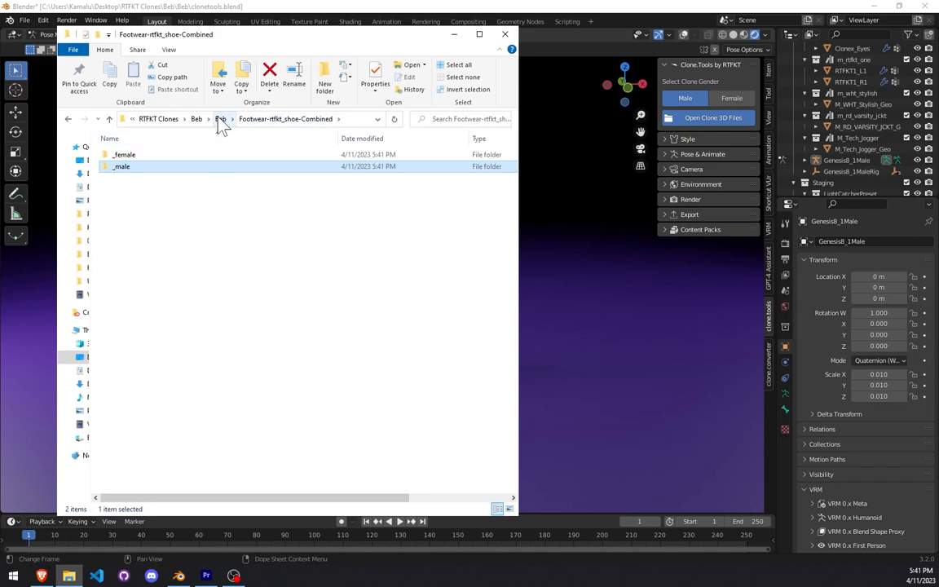
left_click(220, 119)
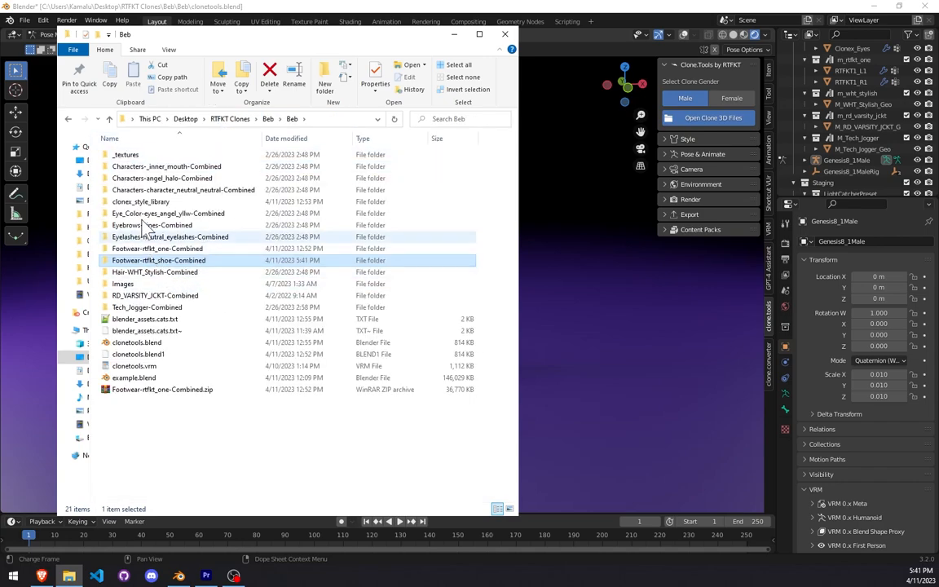
left_click(203, 297)
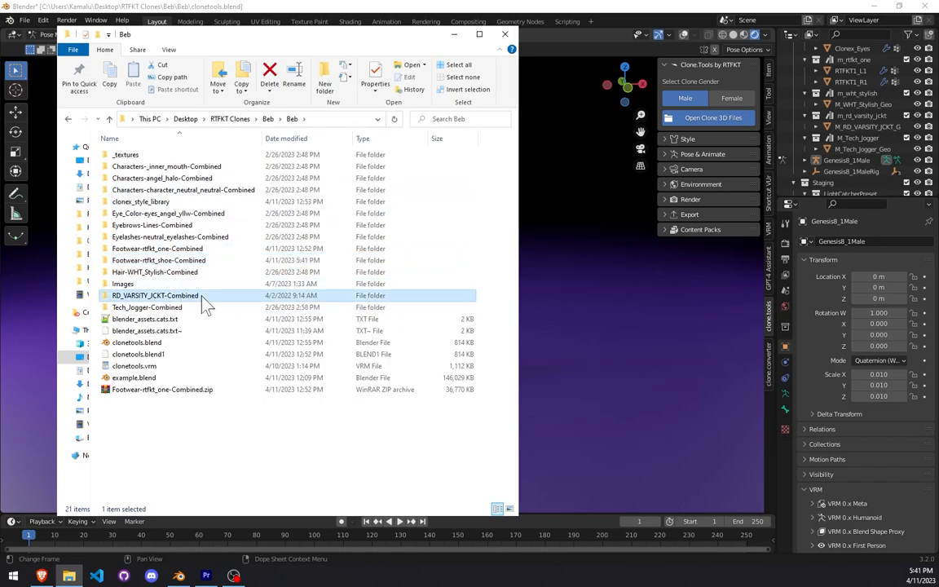
double_click(152, 297)
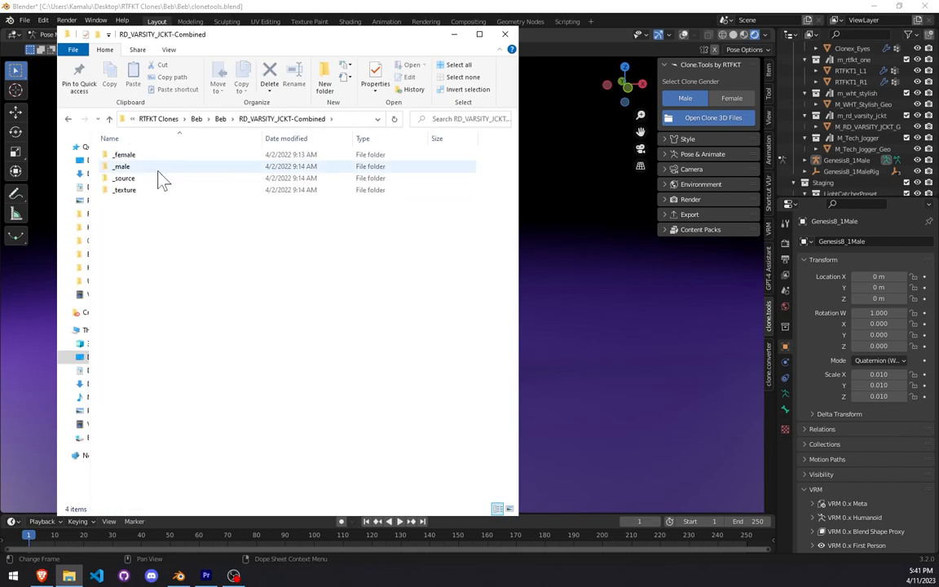
Step: Open m_rigged_rd_varsity_jckt.blend from the jacket's _male\_blender folder in Blender
double_click(123, 166)
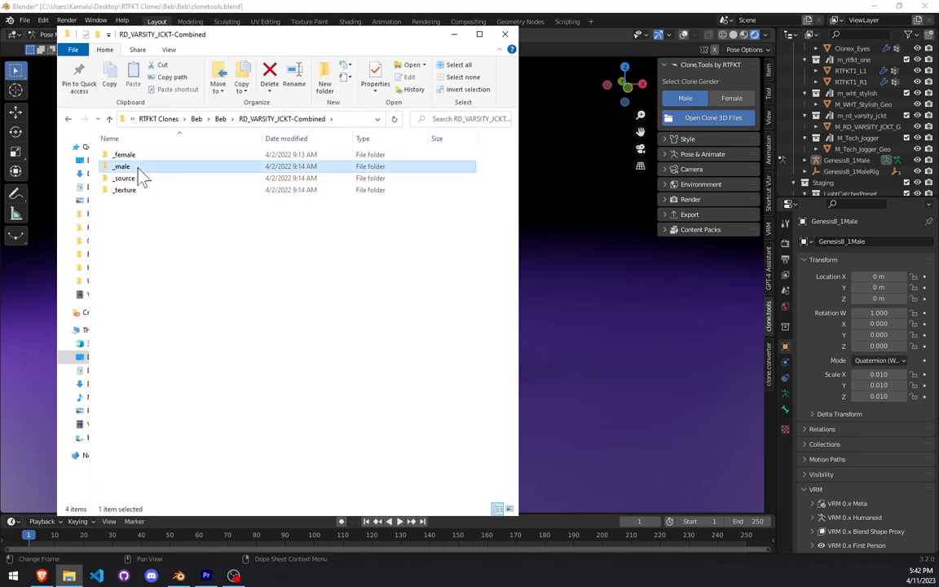
left_click(128, 168)
double_click(126, 168)
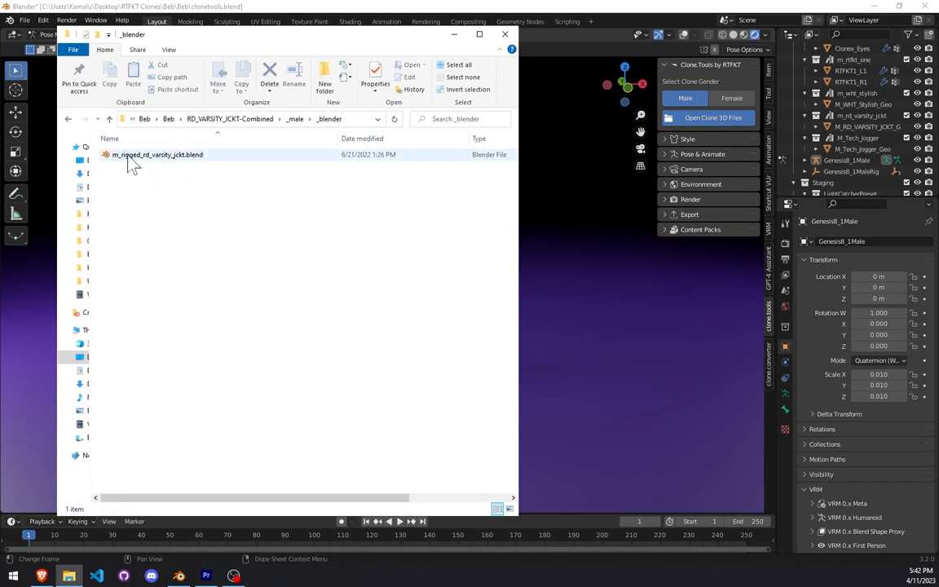
left_click(184, 159)
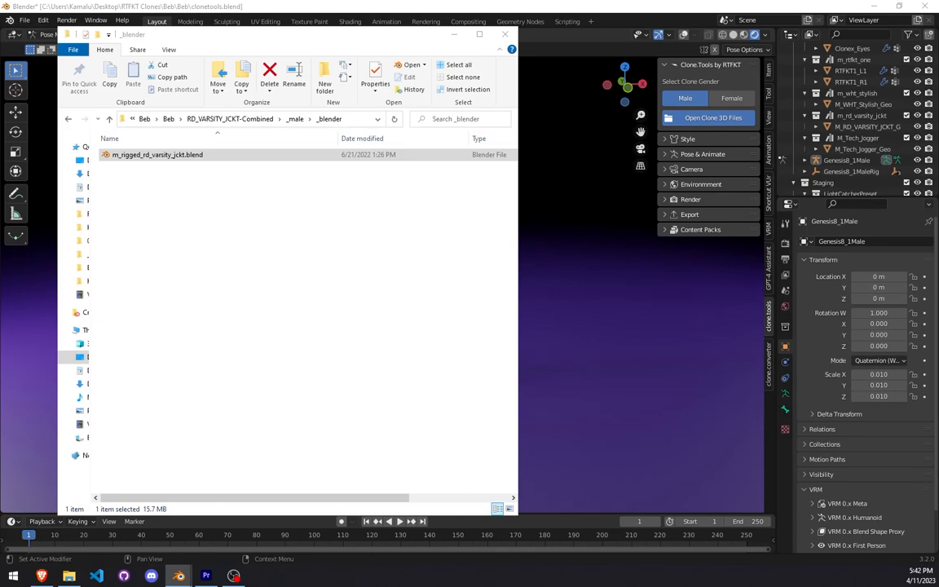
left_click_drag(938, 408, 400, 93)
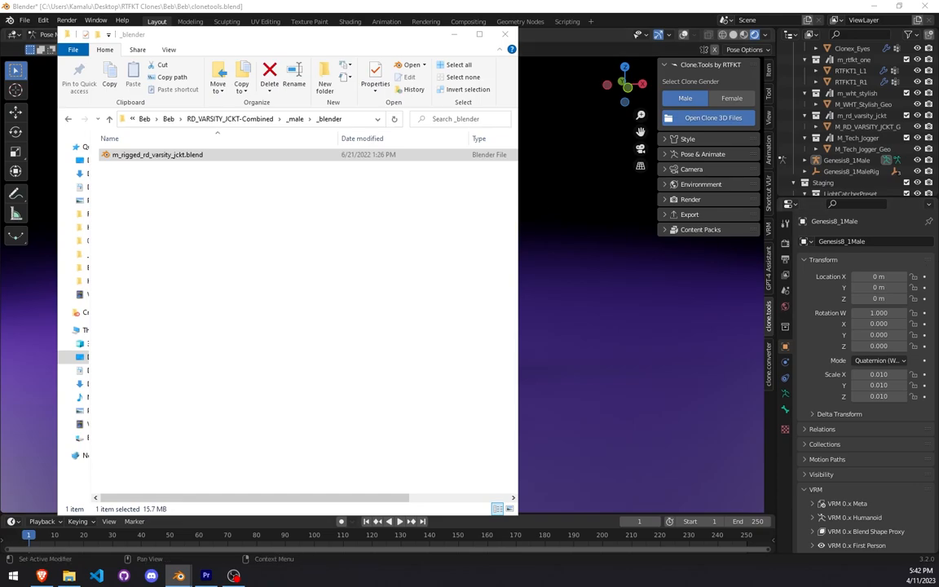
left_click_drag(938, 278, 398, 98)
double_click(400, 97)
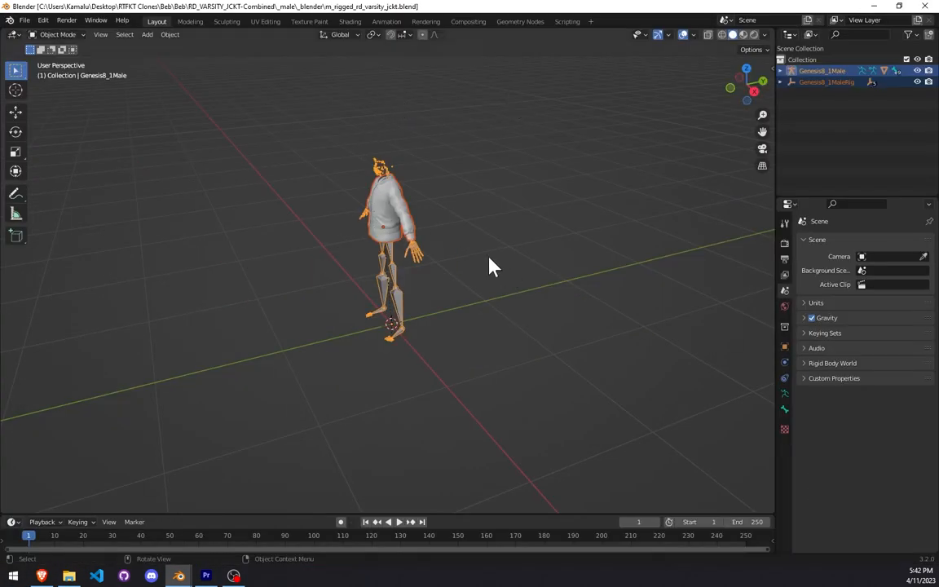
Step: Widen the outliner and examine the objects nested under Genesis8_1Male and Genesis8_1MaleRig
left_click_drag(775, 125, 660, 124)
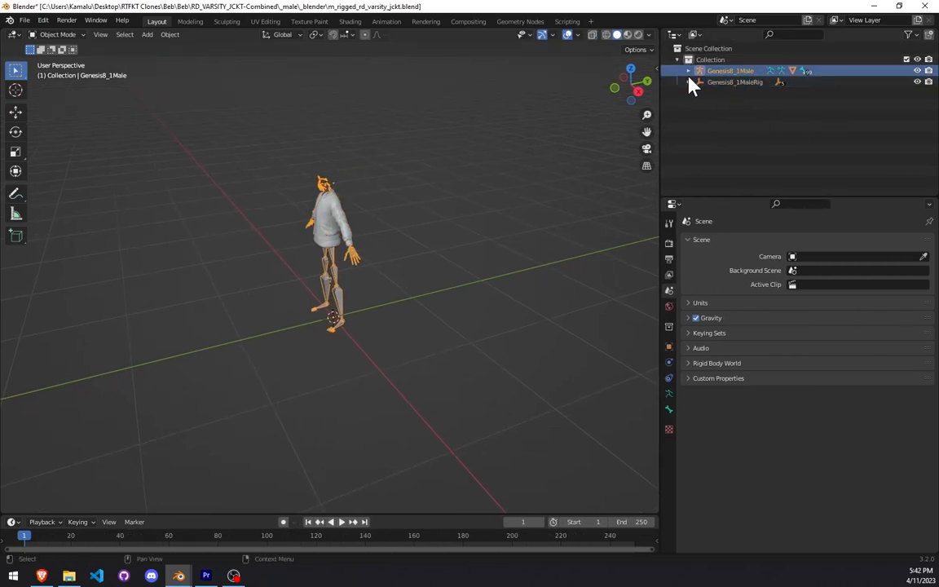
left_click(689, 72)
left_click(738, 107)
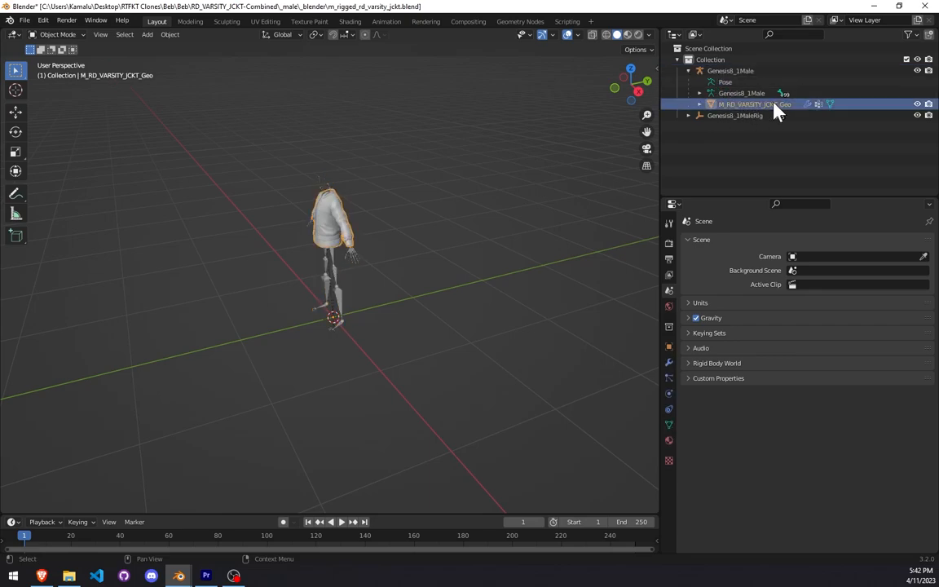
left_click(688, 115)
left_click(699, 128)
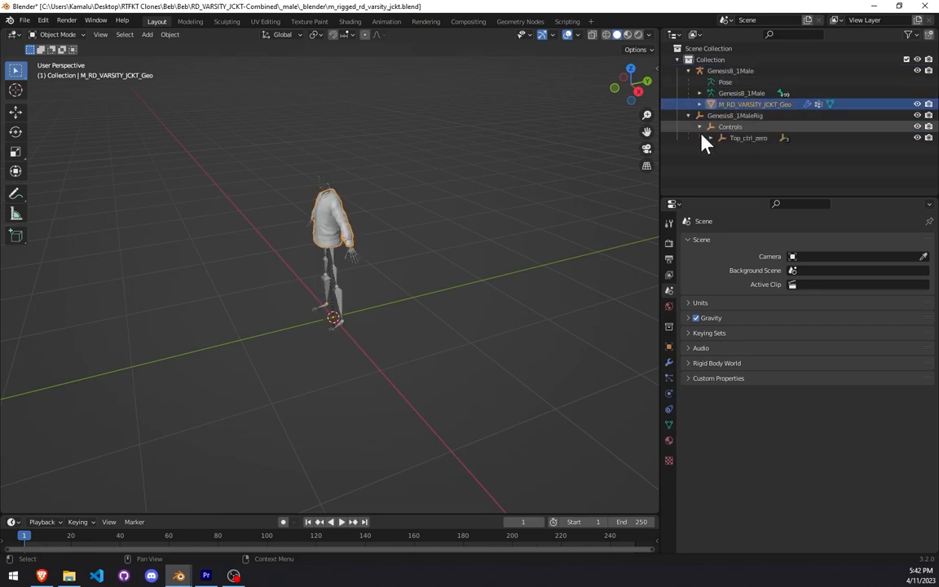
left_click(710, 138)
left_click(698, 127)
left_click(689, 116)
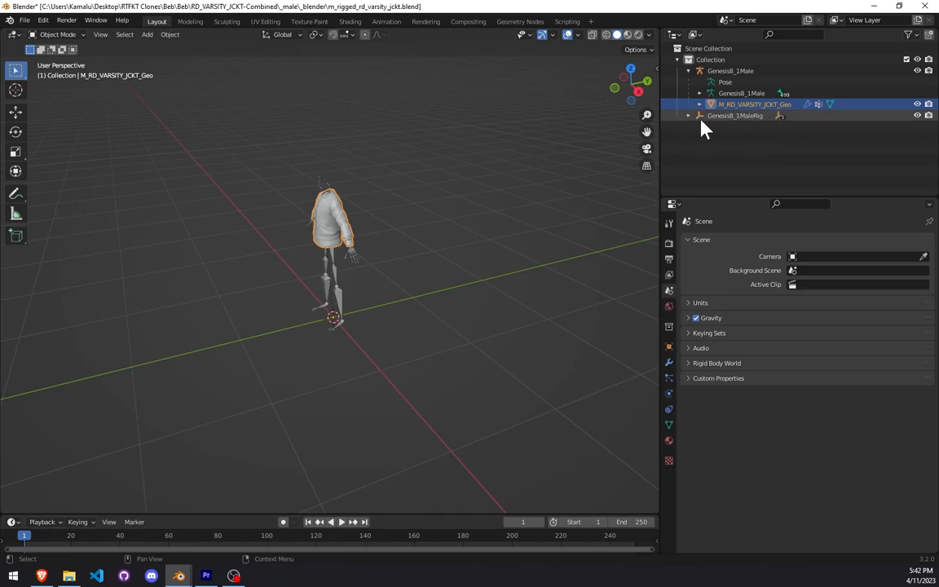
Step: Examine the Genesis8_1Male armature and its M_RD_VARSITY_JCKT_Geo mesh from the front, then collapse the armature's hierarchy
middle_click_drag(478, 196, 587, 175)
left_click(710, 73)
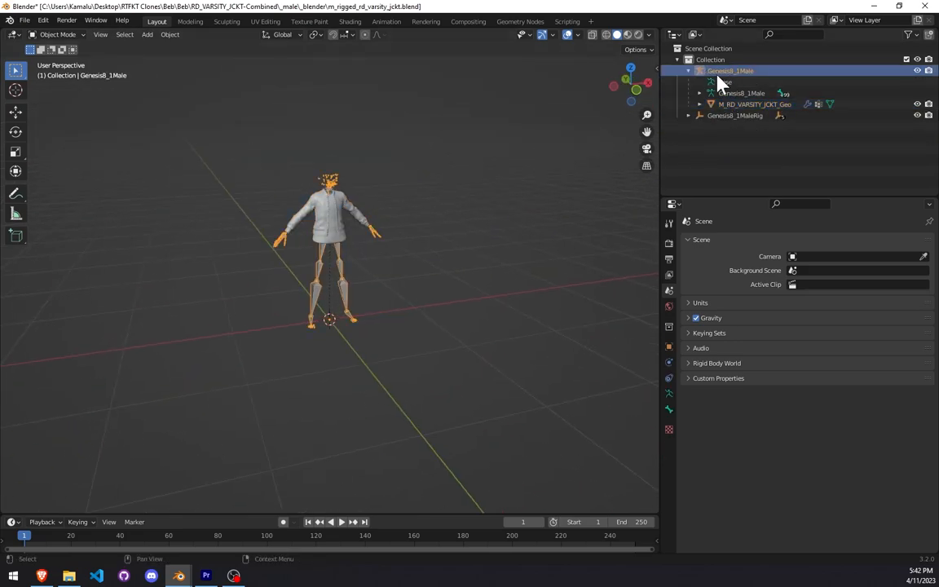
left_click(743, 106)
scroll(466, 170, "up", 3)
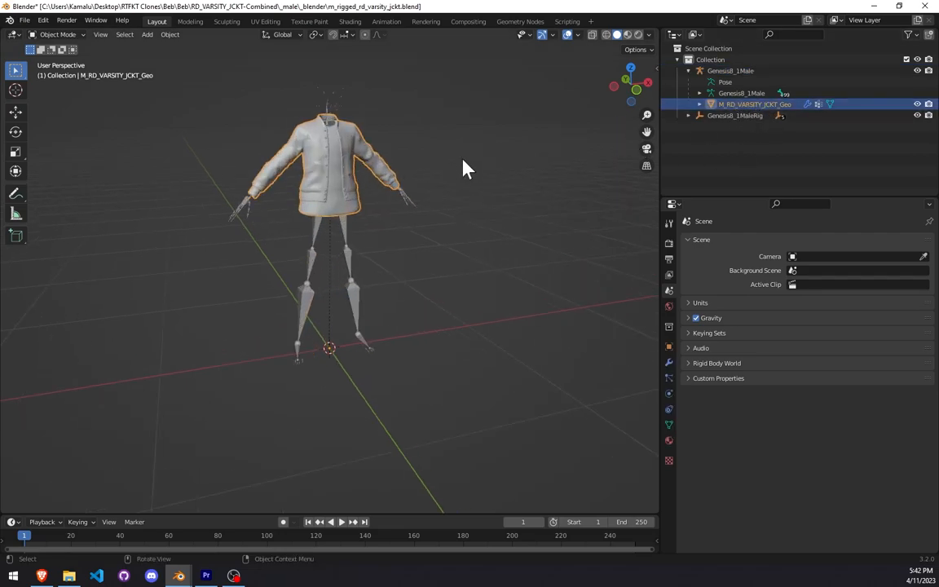
middle_click_drag(463, 166, 442, 172)
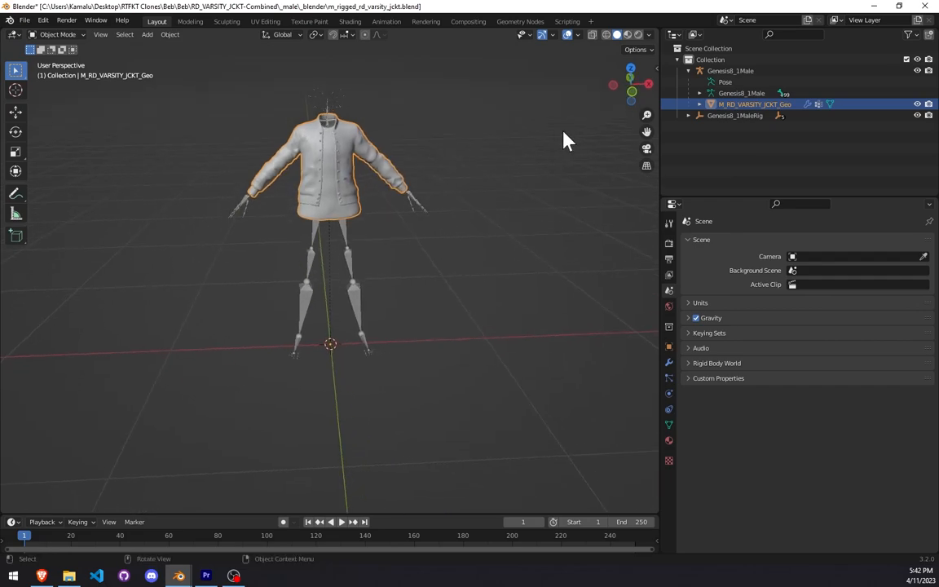
left_click(689, 70)
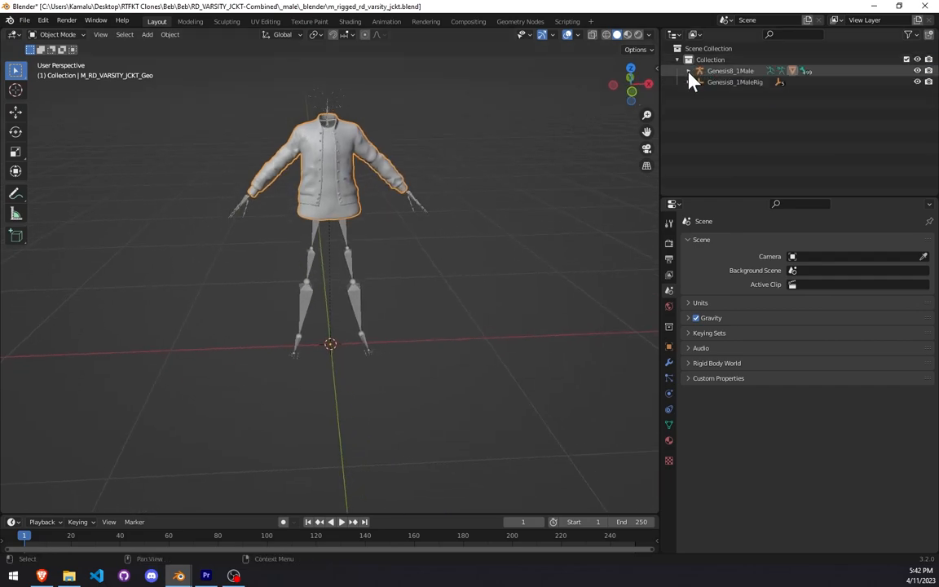
Step: Append the RTFKT1_L1 and RTFKT1_R1 objects from example.blend in the Beb folder
left_click(24, 20)
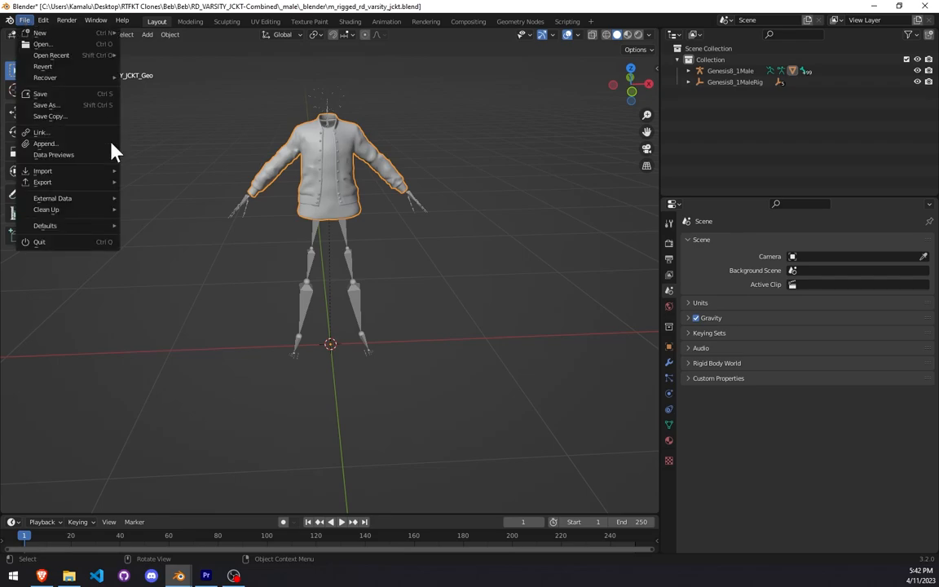
left_click(54, 144)
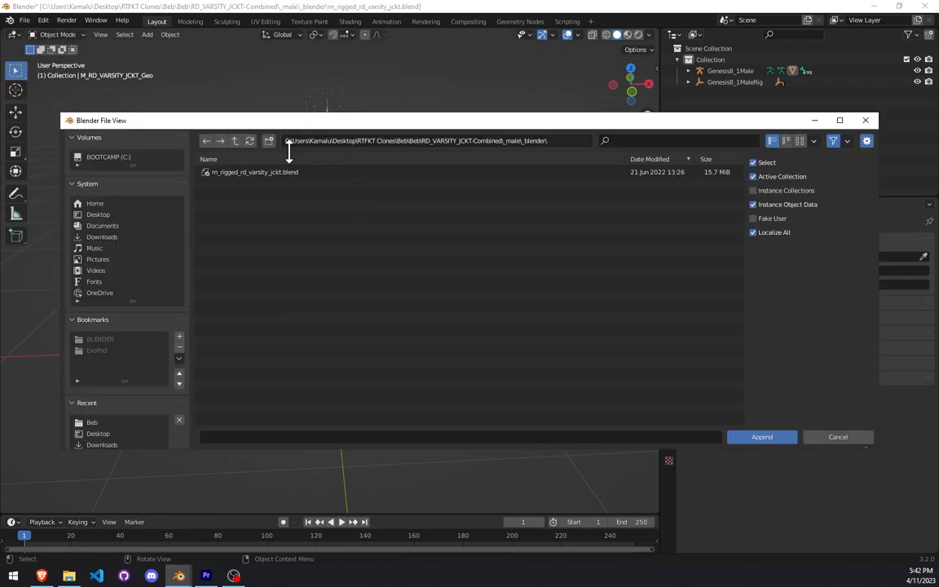
left_click(235, 143)
left_click(235, 144)
left_click(234, 143)
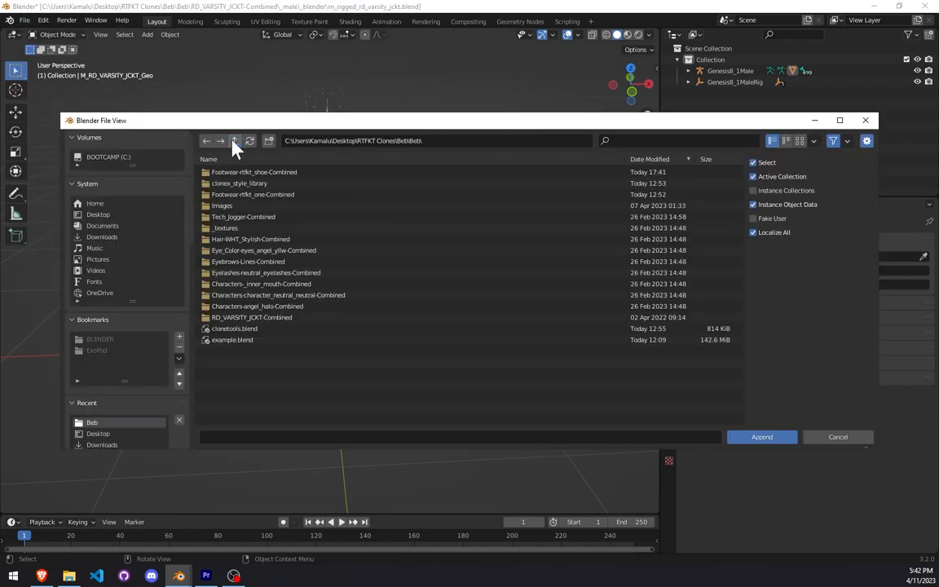
left_click(234, 343)
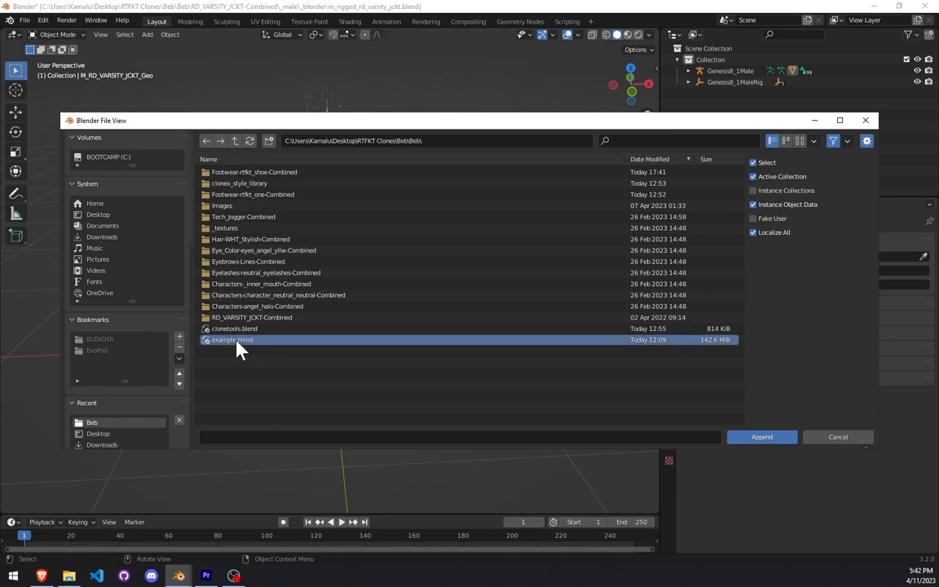
double_click(235, 343)
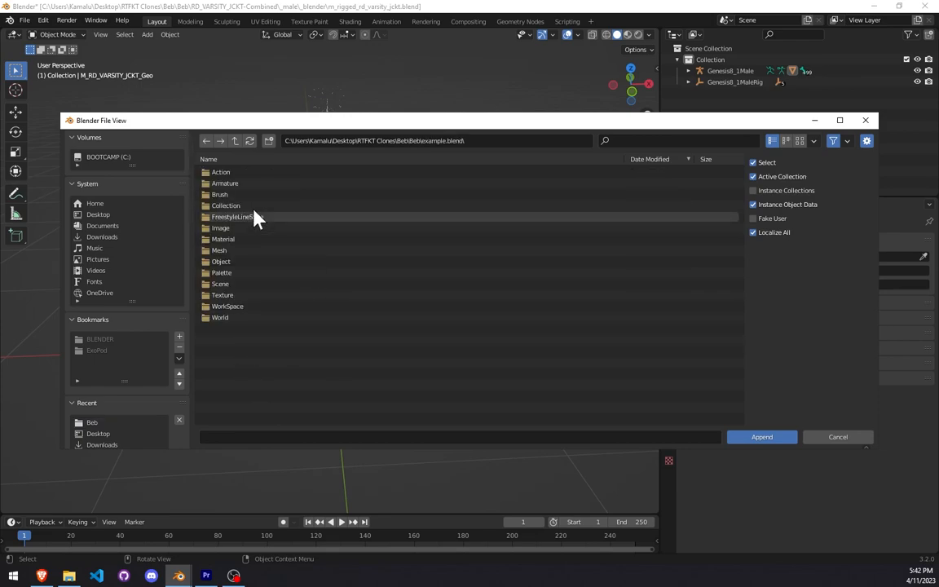
double_click(231, 262)
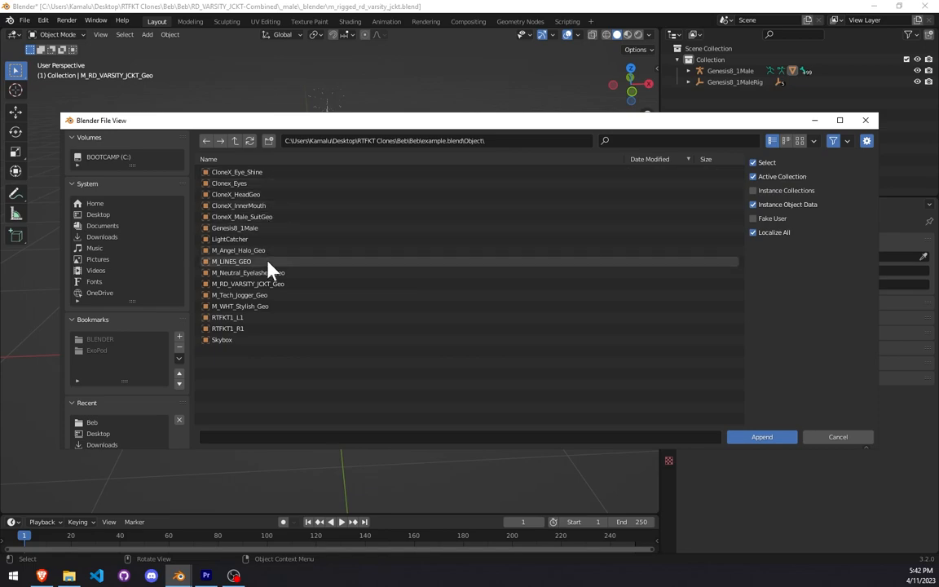
left_click(237, 318)
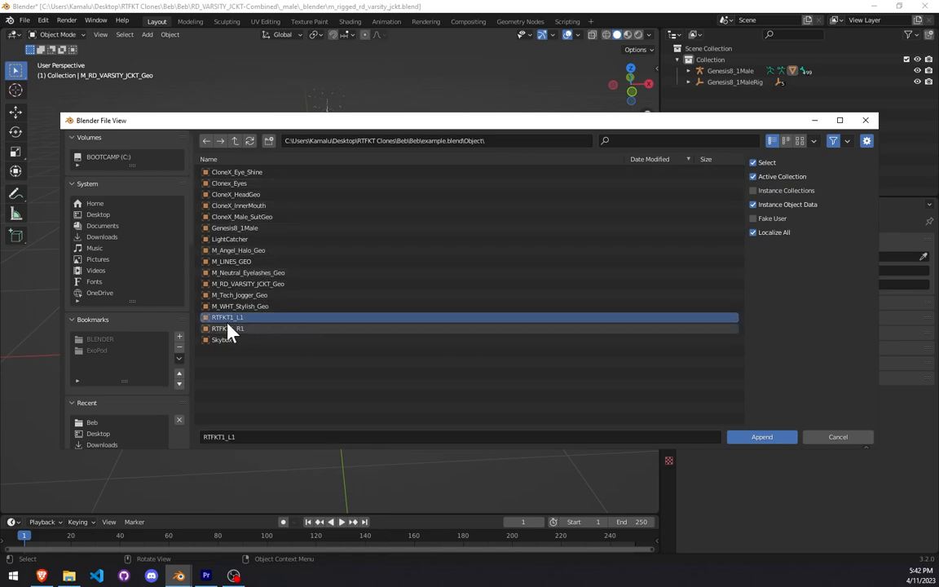
left_click(254, 329, "shift")
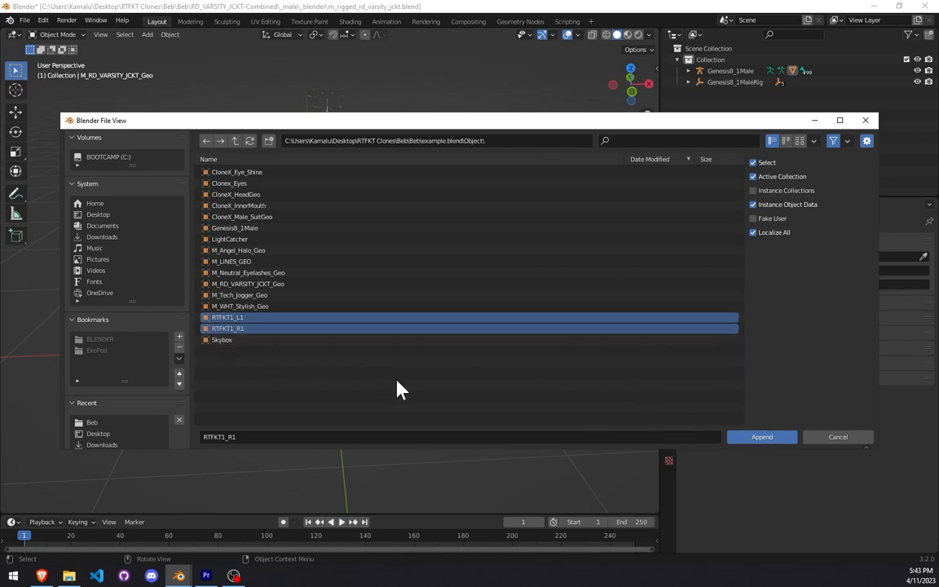
left_click(761, 437)
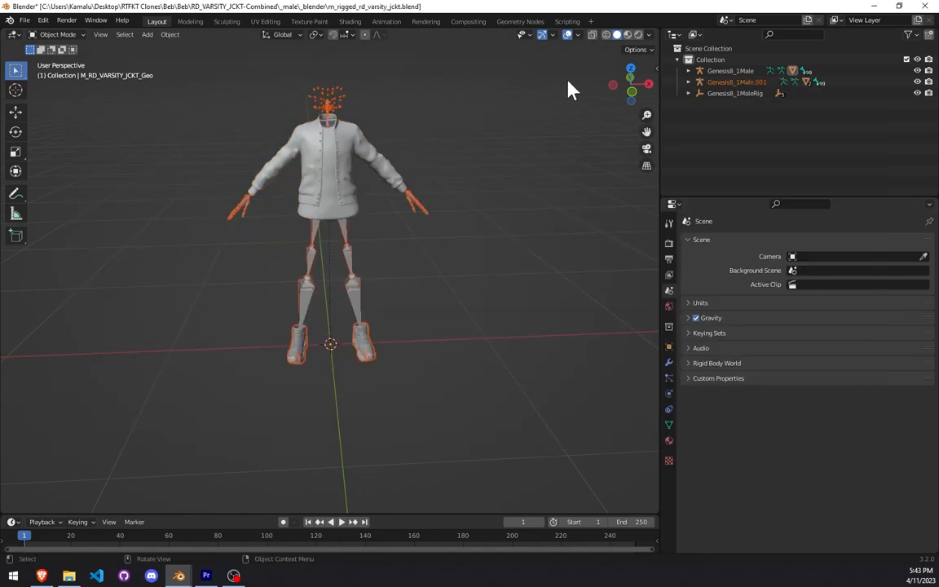
Step: Delete the duplicate Genesis8_1Male.001 armature that holds the appended shoes
left_click(689, 82)
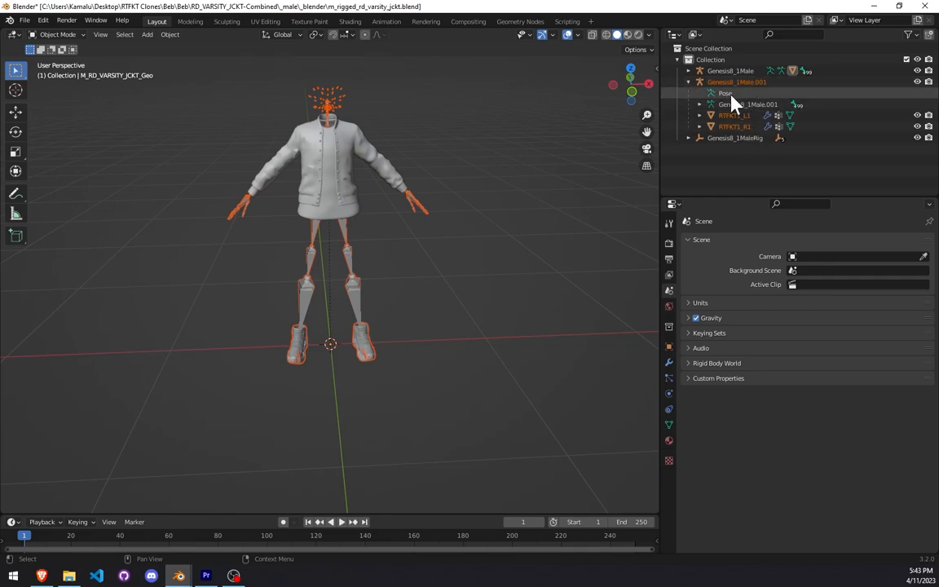
left_click(719, 90)
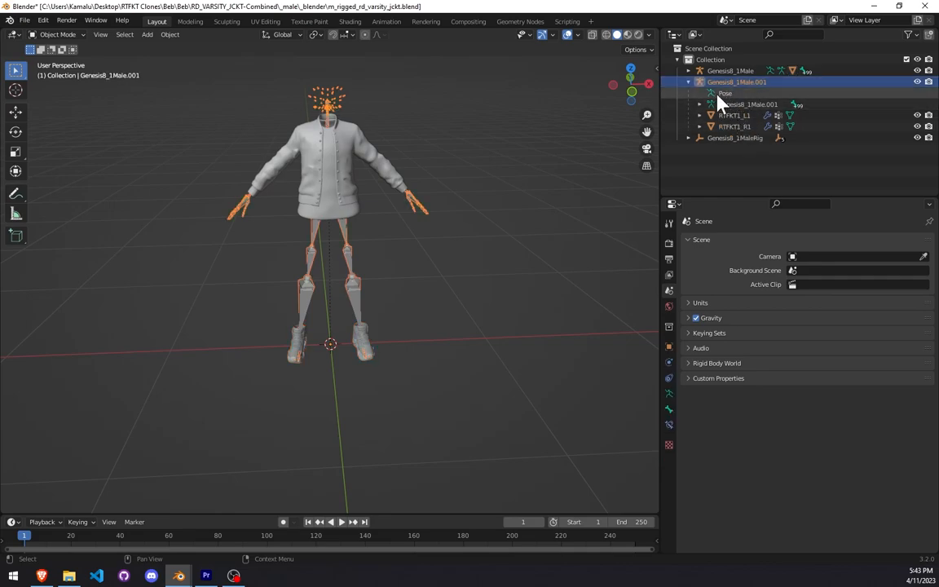
key("Delete")
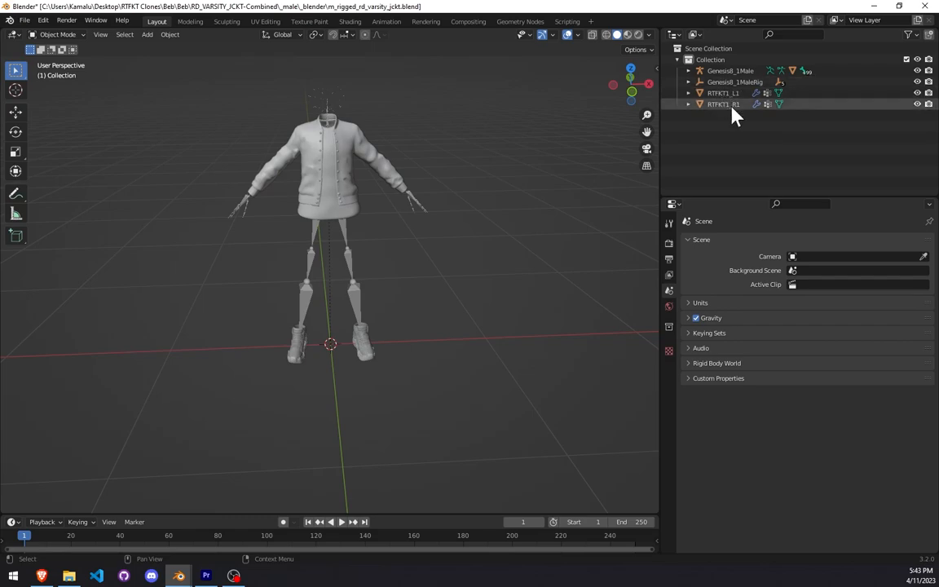
Step: Examine which objects in the scene are the RTFKT1_L1 and RTFKT1_R1 shoes and the Genesis8_1Male armature
left_click(731, 95)
left_click(727, 111)
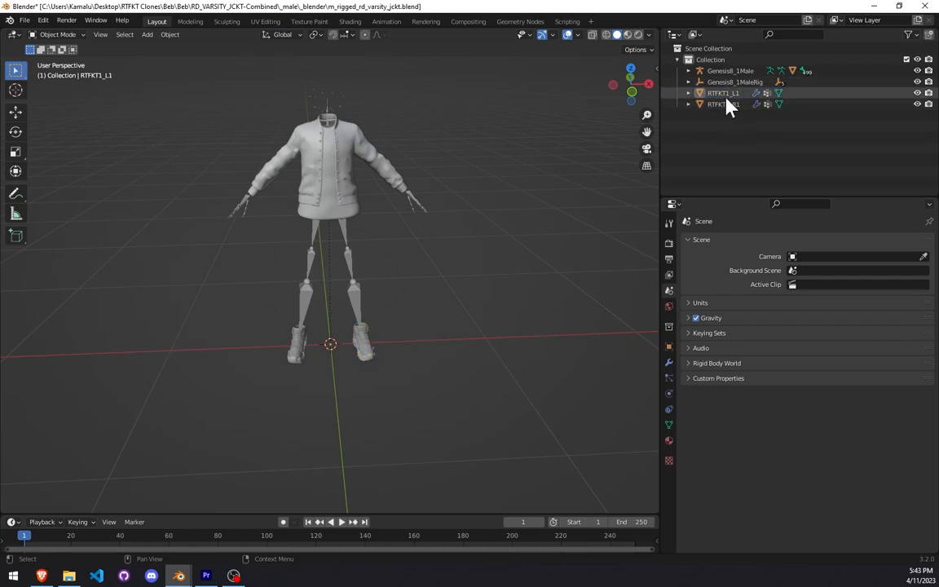
left_click(724, 96)
left_click(723, 105)
left_click(724, 95)
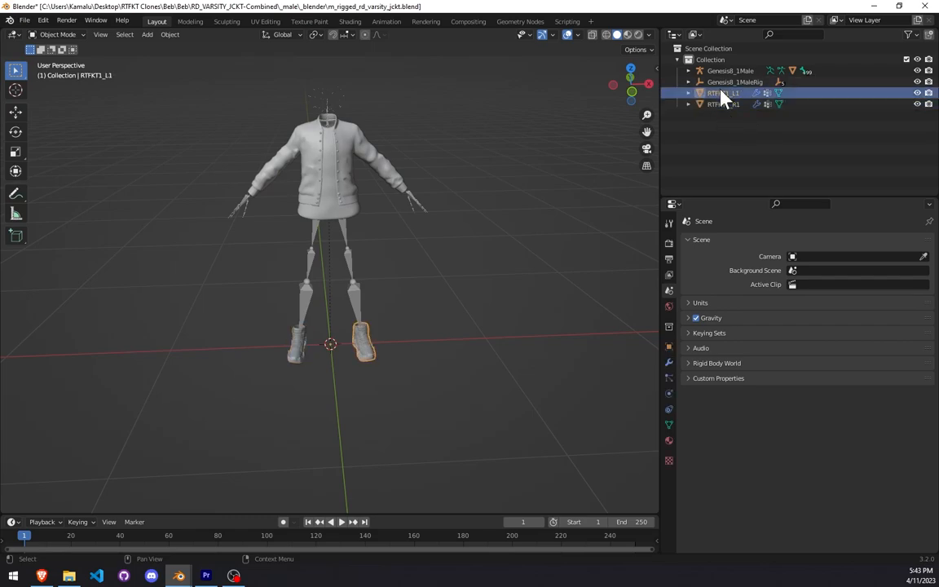
left_click(723, 105)
left_click(744, 151)
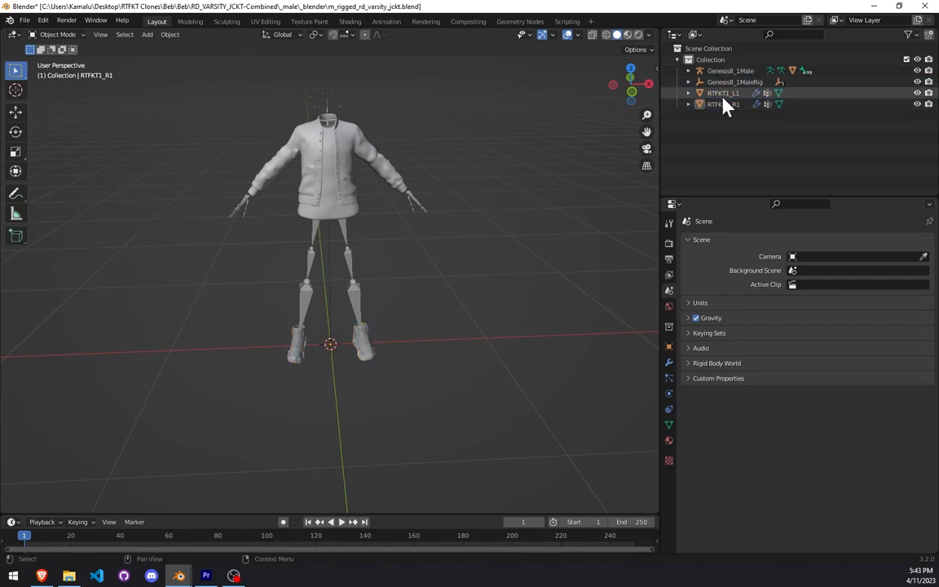
left_click(723, 71)
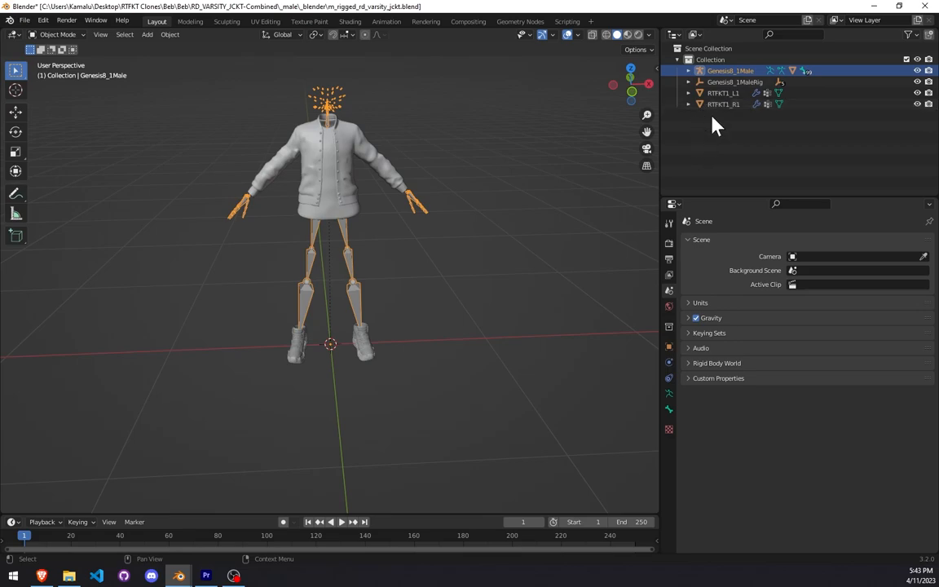
left_click(721, 94)
left_click(724, 104, "shift")
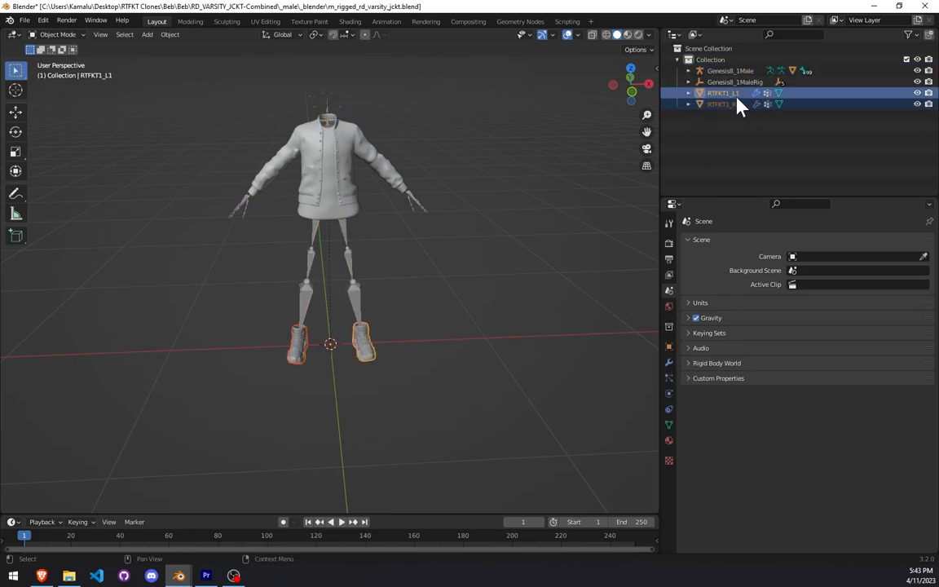
Step: Start the Shortcut VUr on-screen key display and hide the viewport sidebar
left_click(657, 68)
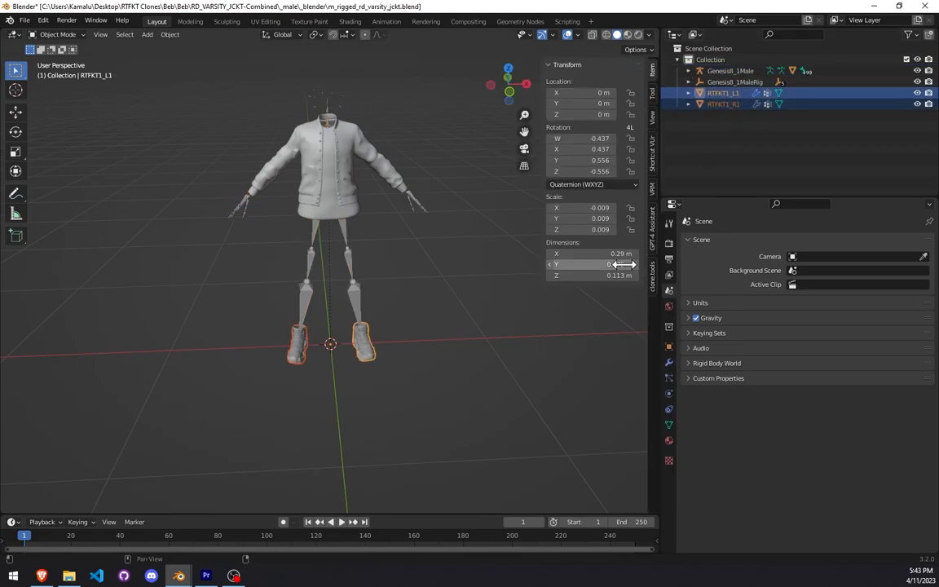
left_click(653, 159)
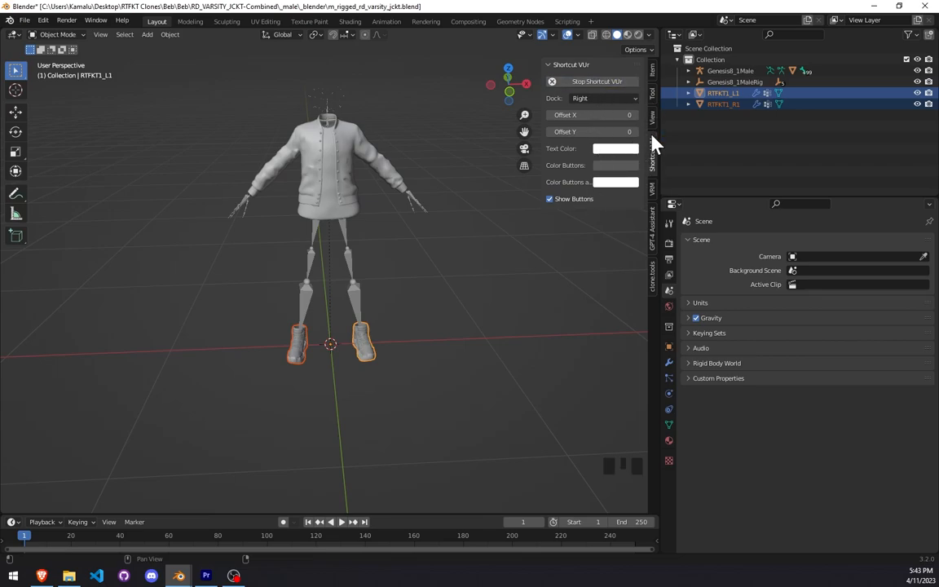
key("n")
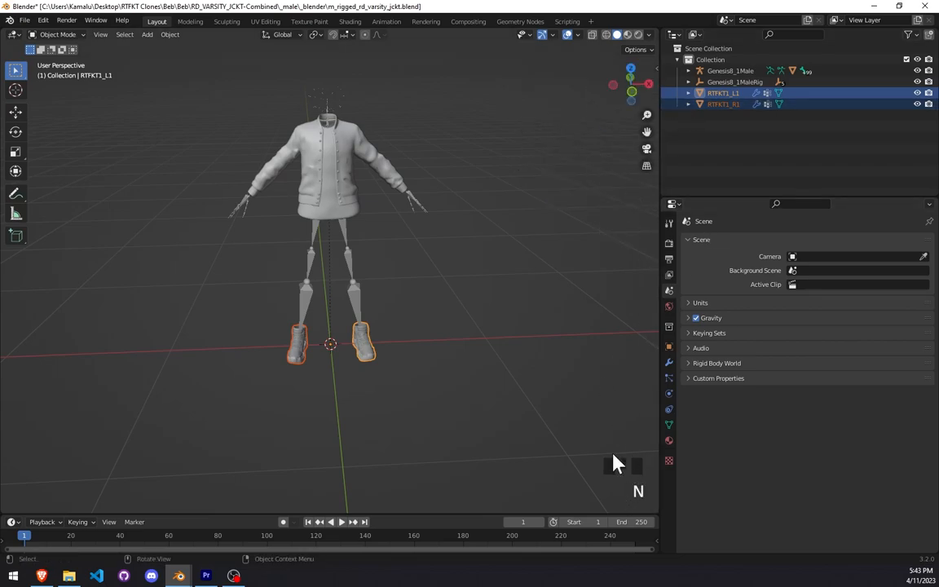
Step: Parent the RTFKT1_L1 and RTFKT1_R1 shoes to the Genesis8_1Male armature using the Object parent type
left_click(715, 94)
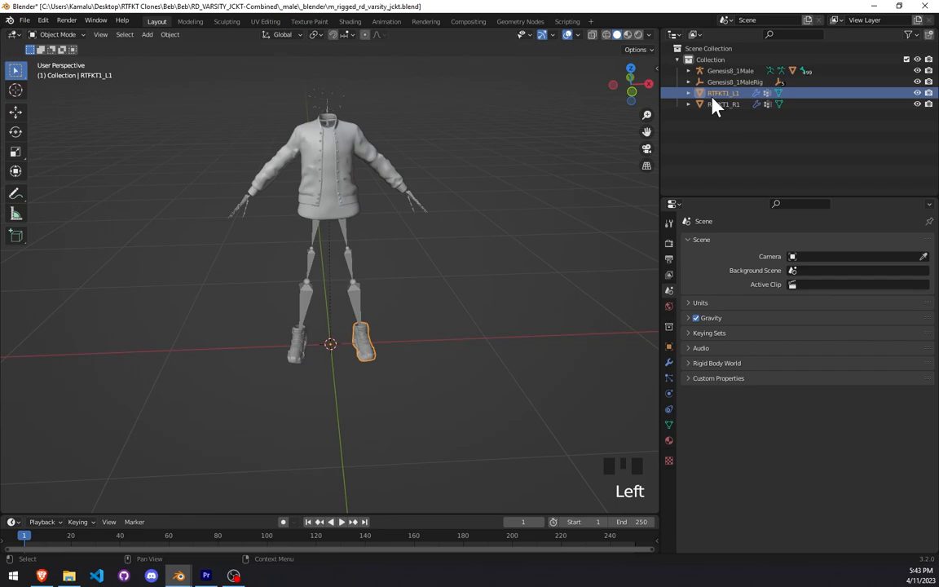
left_click(715, 105, "shift")
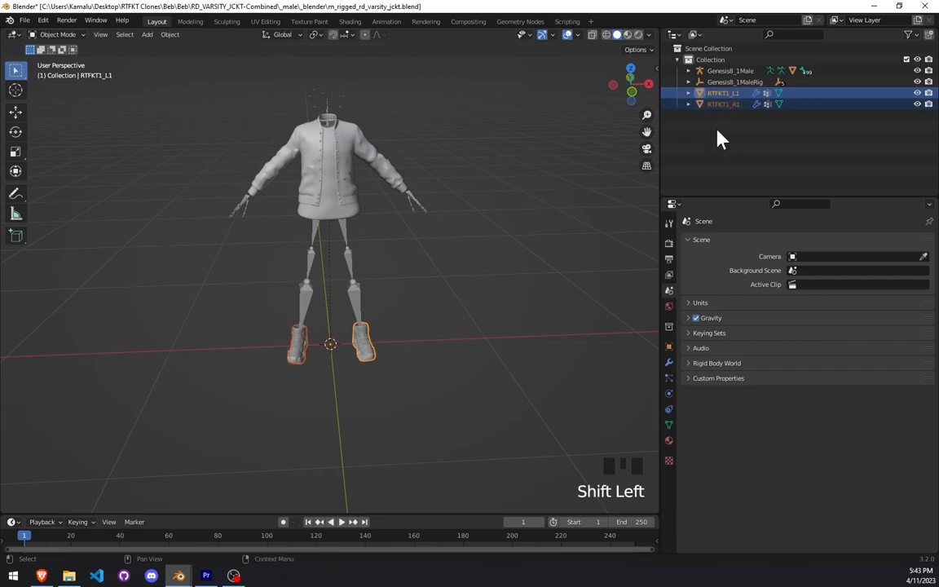
left_click(730, 73, "ctrl")
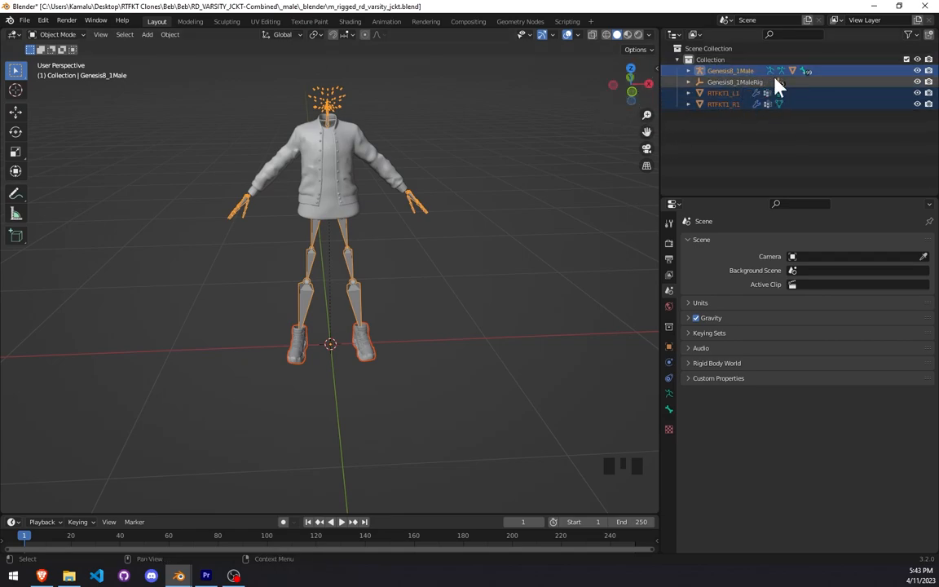
right_click(355, 196)
mouse_move(331, 316)
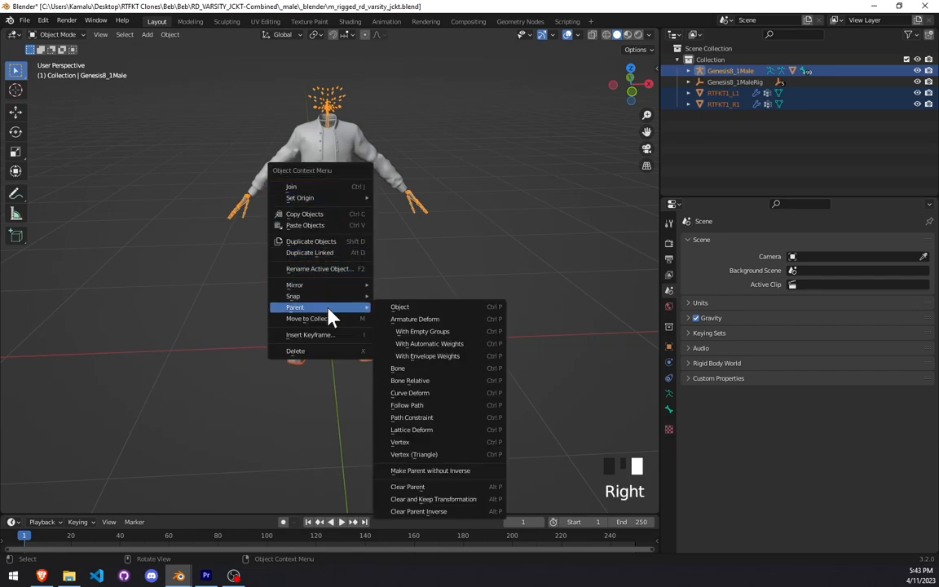
left_click(418, 308)
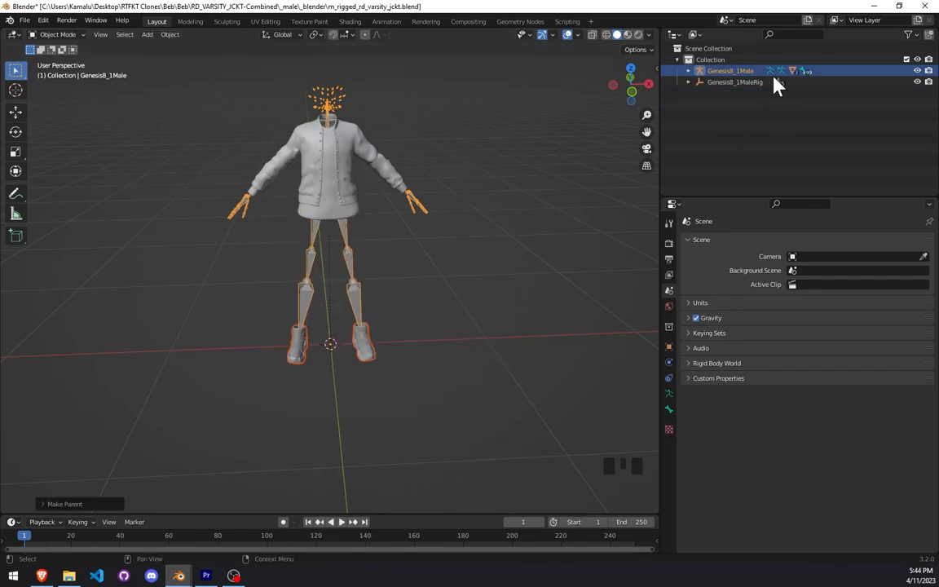
Step: Delete the M_RD_VARSITY_JCKT_Geo jacket mesh from under the Genesis8_1Male armature
left_click(687, 72)
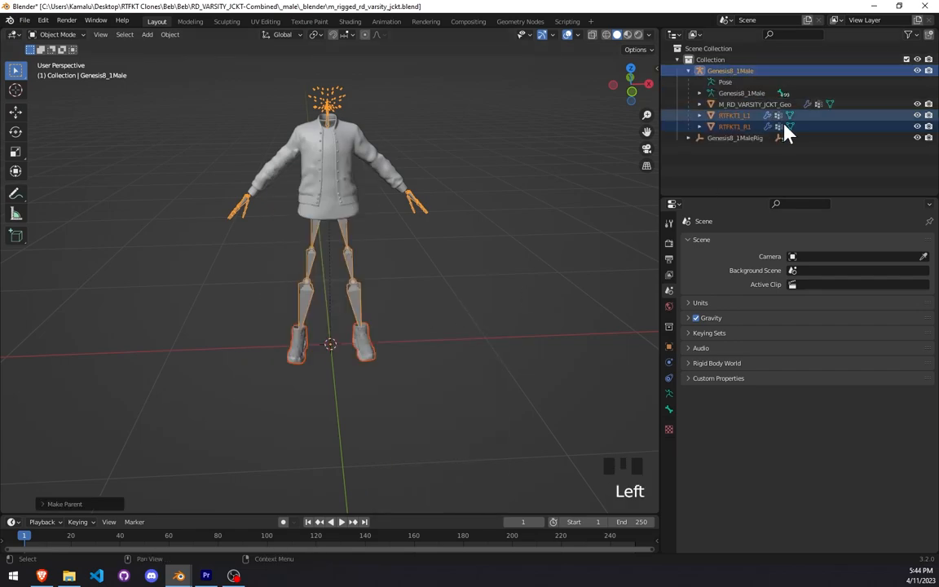
left_click(720, 72)
left_click(739, 104)
key("Delete")
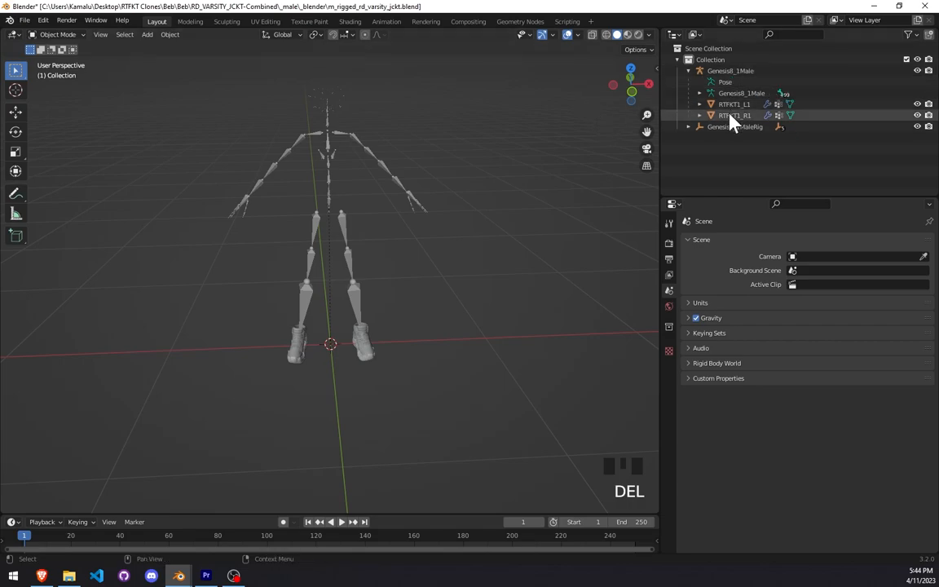
Step: Set the Armature modifier's object on the RTFKT1_L1 shoe to Genesis8_1Male
left_click(722, 106)
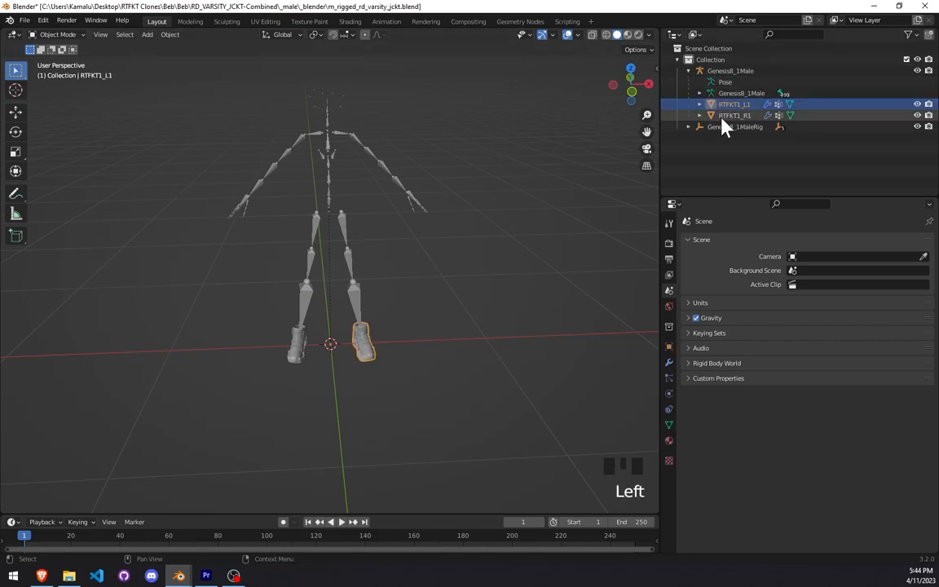
left_click(722, 116)
left_click(723, 106)
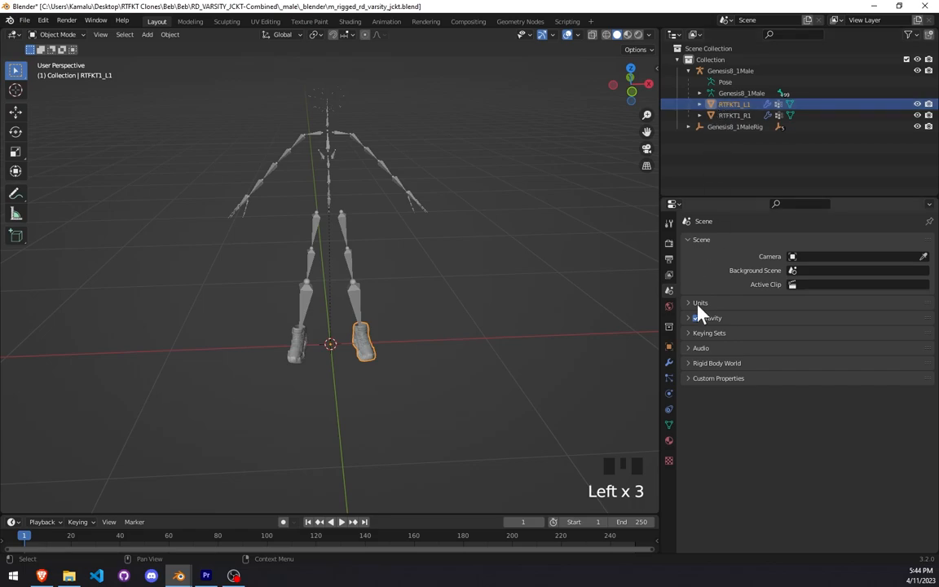
left_click(669, 362)
left_click(715, 105)
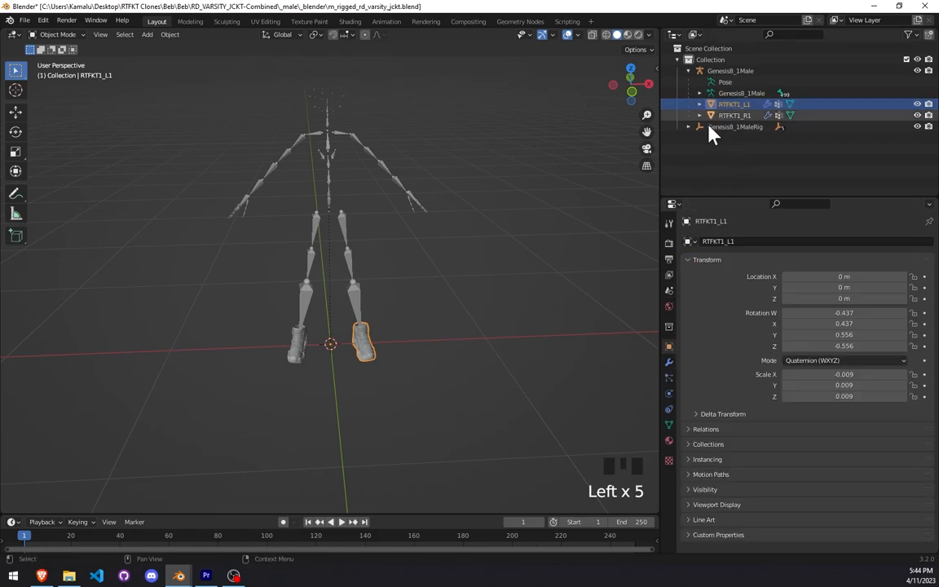
left_click(669, 362)
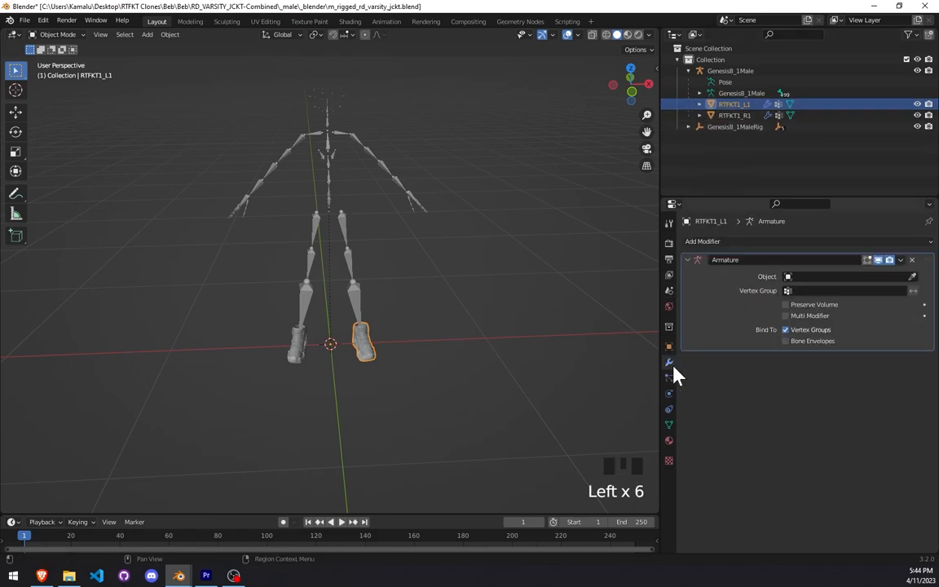
left_click_drag(795, 276, 822, 299)
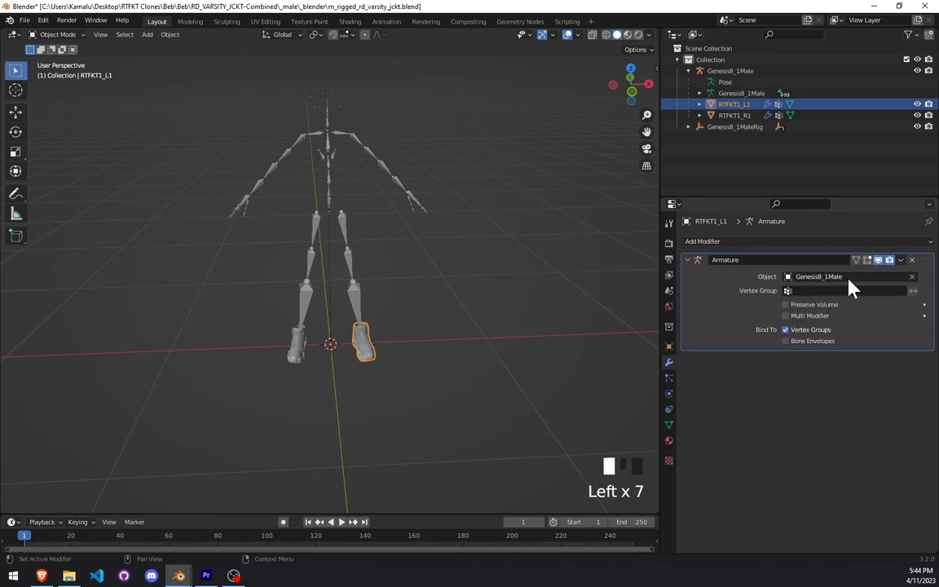
Step: Set the Armature modifier's object on the RTFKT1_R1 shoe to Genesis8_1Male
left_click(726, 115)
left_click(807, 277)
left_click_drag(807, 276, 810, 293)
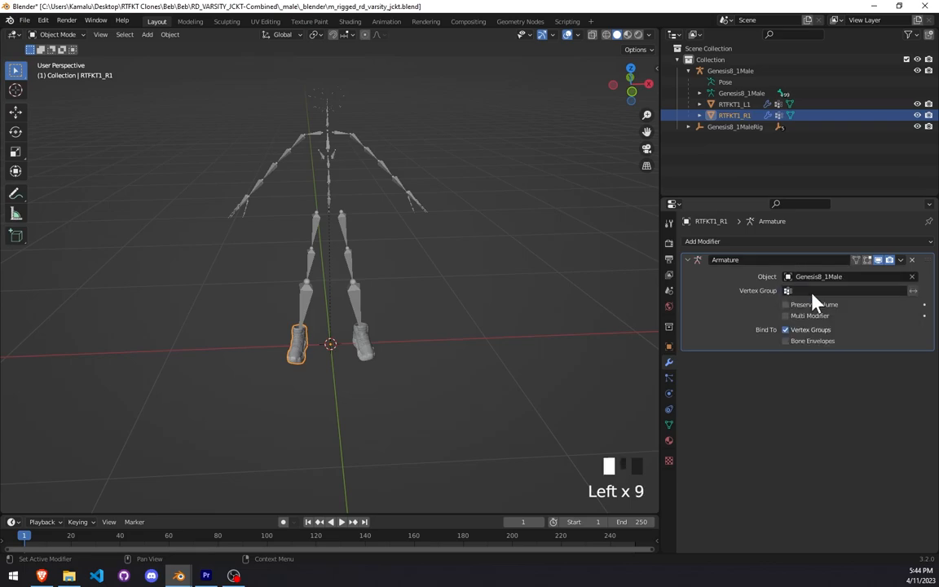
left_click(739, 105)
left_click(739, 104)
left_click(737, 114)
Step: Switch the Genesis8_1Male armature to Pose Mode through Clone.Tools, with material preview shading and viewport overlays on
left_click(724, 72)
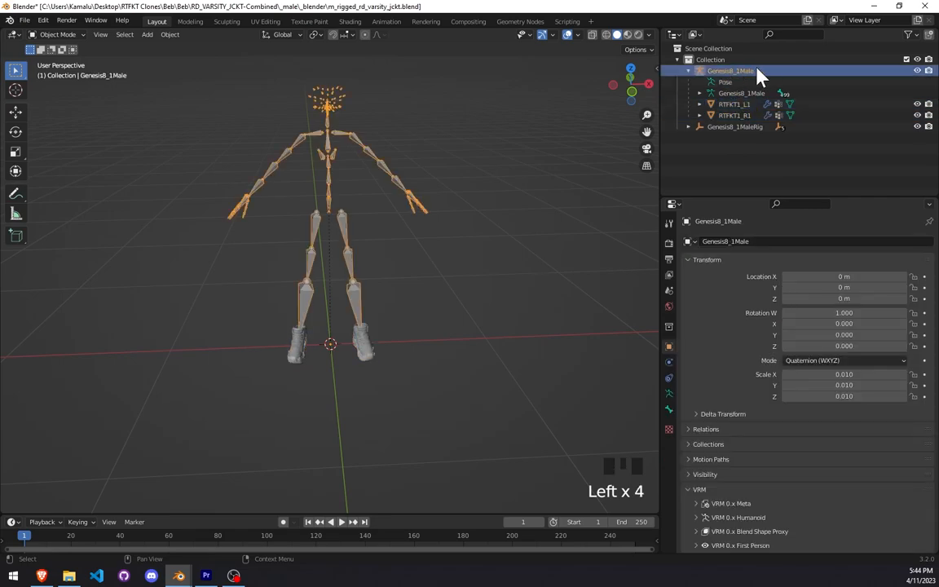
left_click_drag(660, 66, 657, 66)
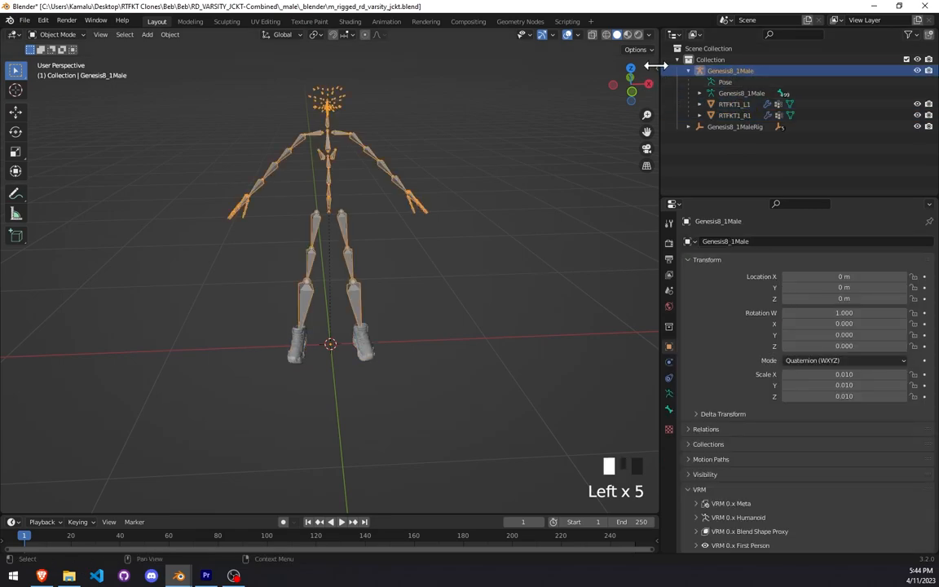
left_click(656, 67)
left_click(652, 275)
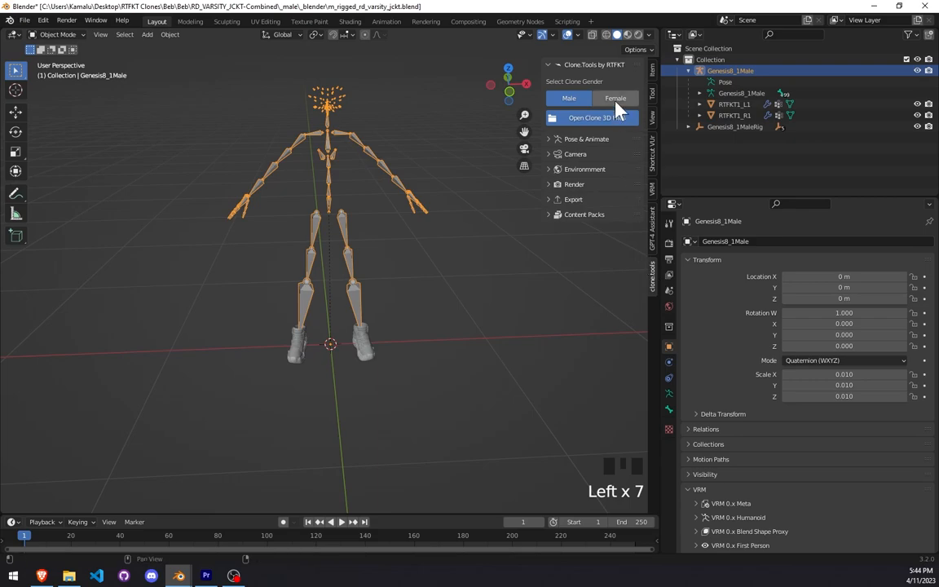
left_click(580, 140)
left_click(581, 160)
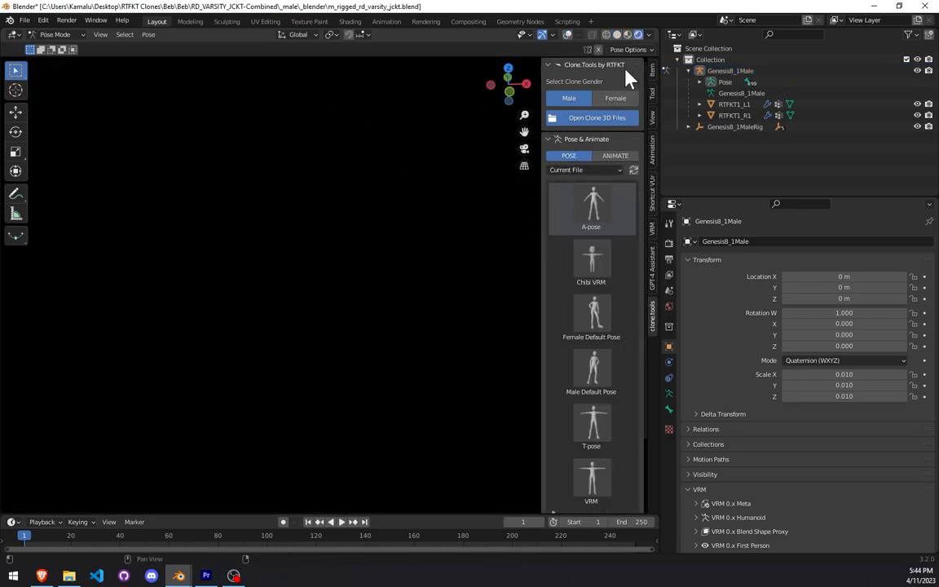
left_click(628, 35)
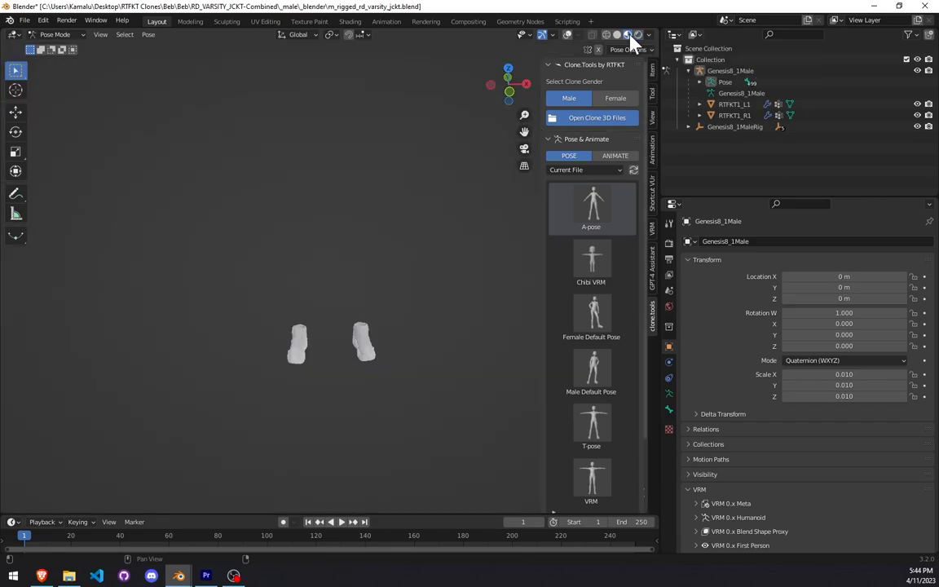
left_click(567, 35)
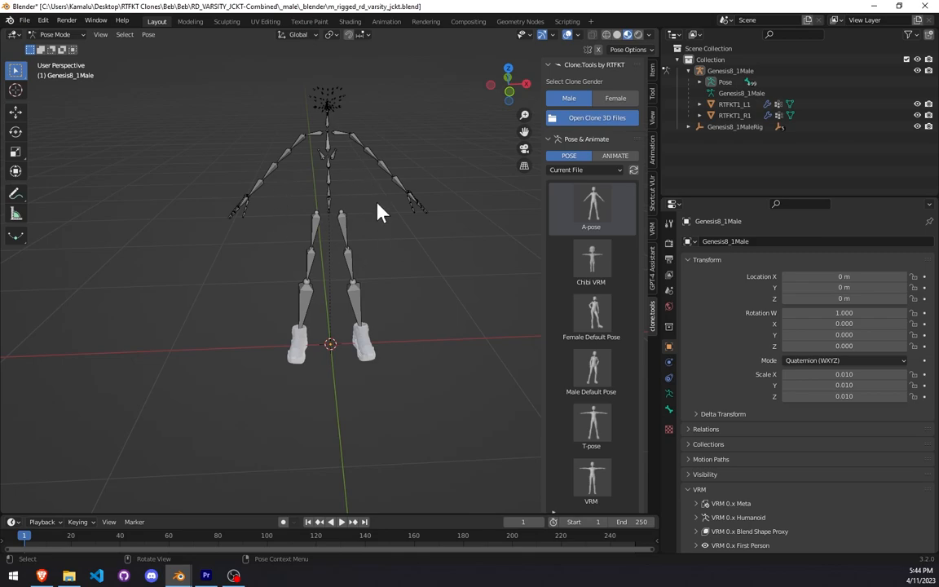
Step: Check how the shoes follow the rig in the Female Default and Male Default poses, ending in A-pose
left_click(675, 70)
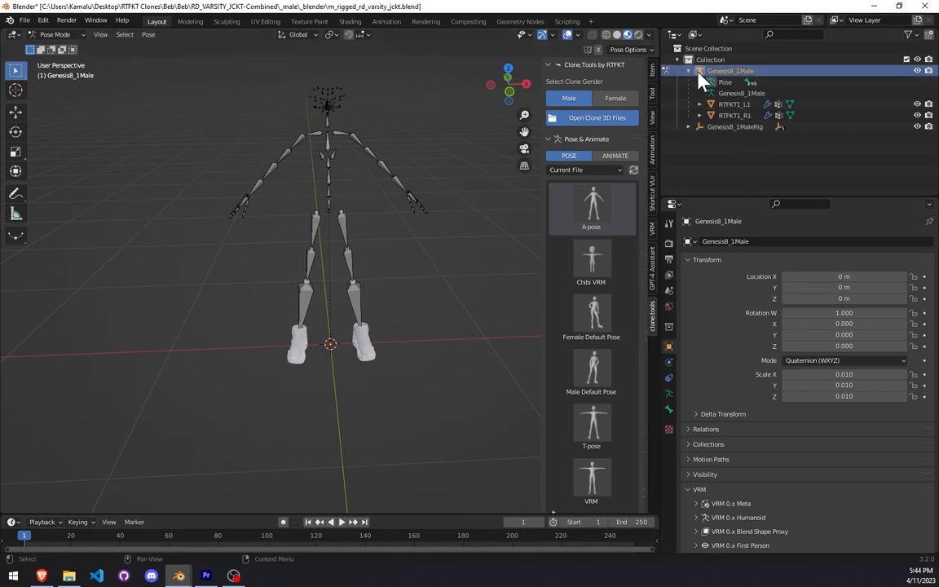
scroll(583, 408, "down", 3)
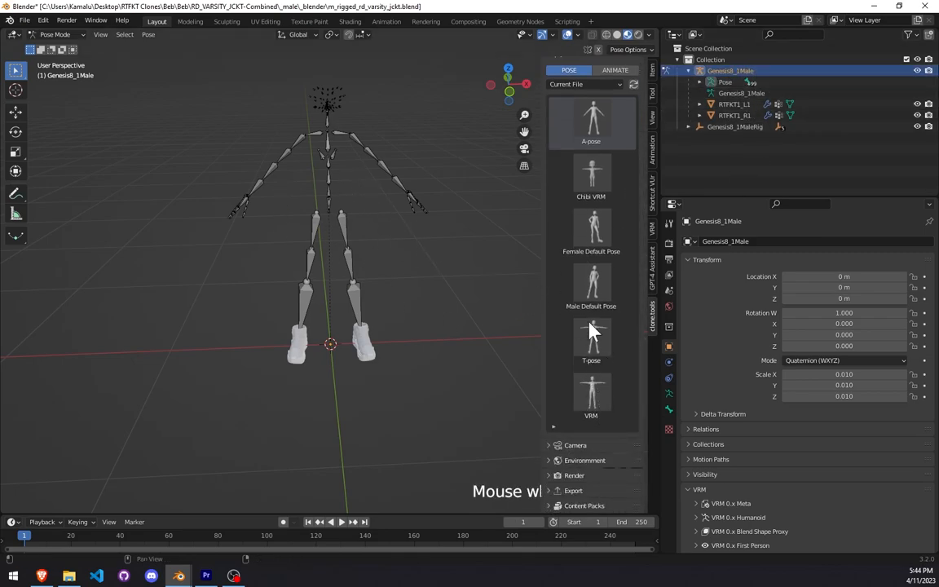
left_click(602, 234)
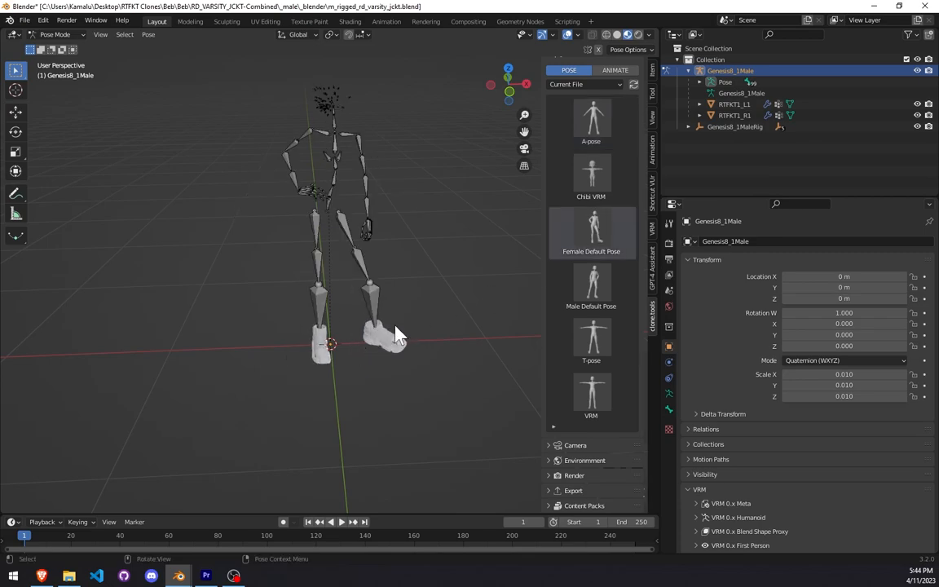
left_click(597, 289)
left_click(593, 231)
left_click(595, 135)
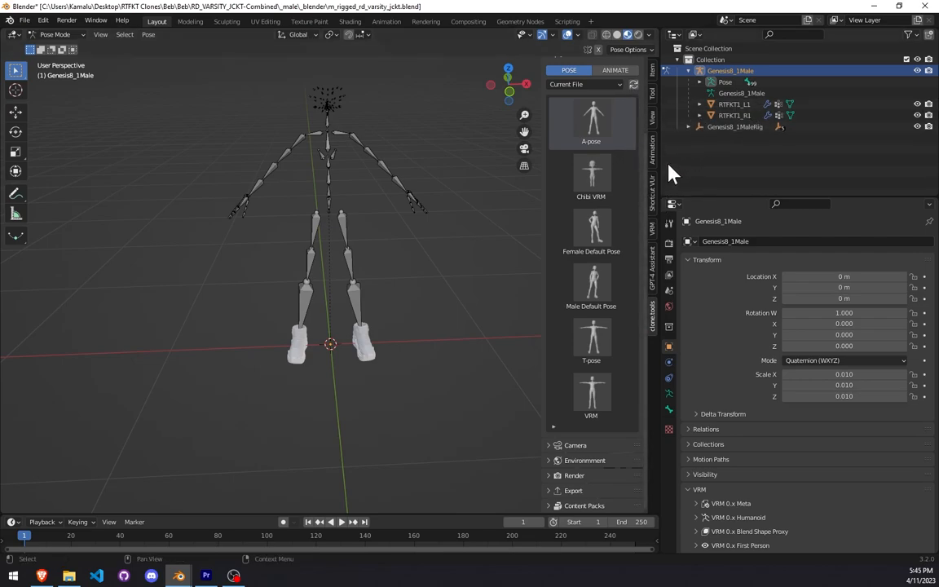
Step: In Object Mode, parent both RTFKT1 shoes to the Genesis8_1Male armature with automatic weights
left_click(724, 105)
left_click(730, 115, "shift")
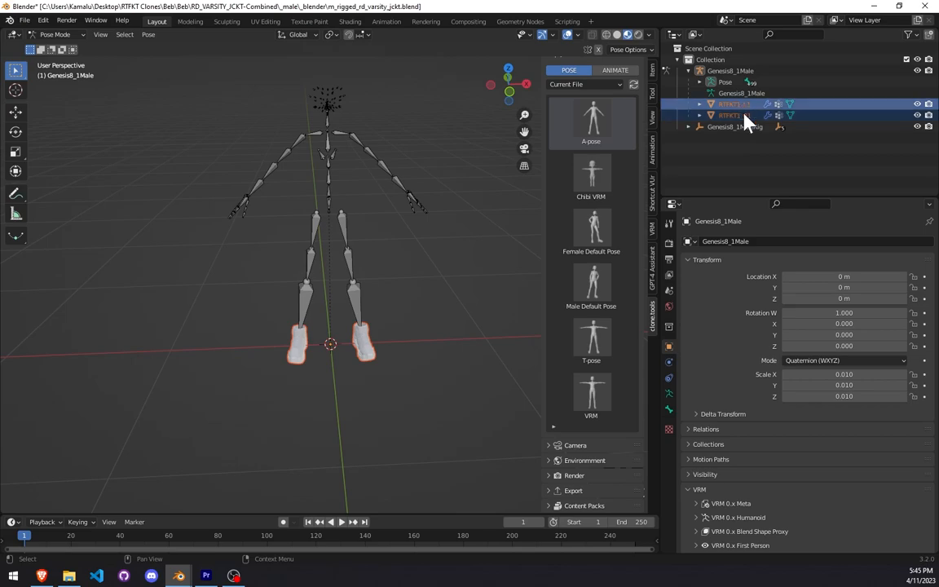
left_click(731, 70, "ctrl")
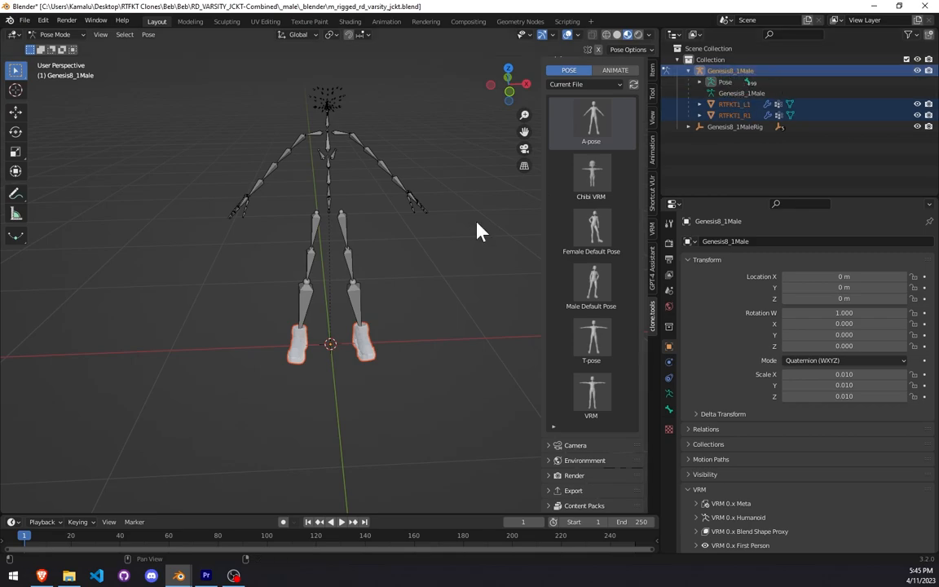
left_click(55, 34)
left_click(53, 46)
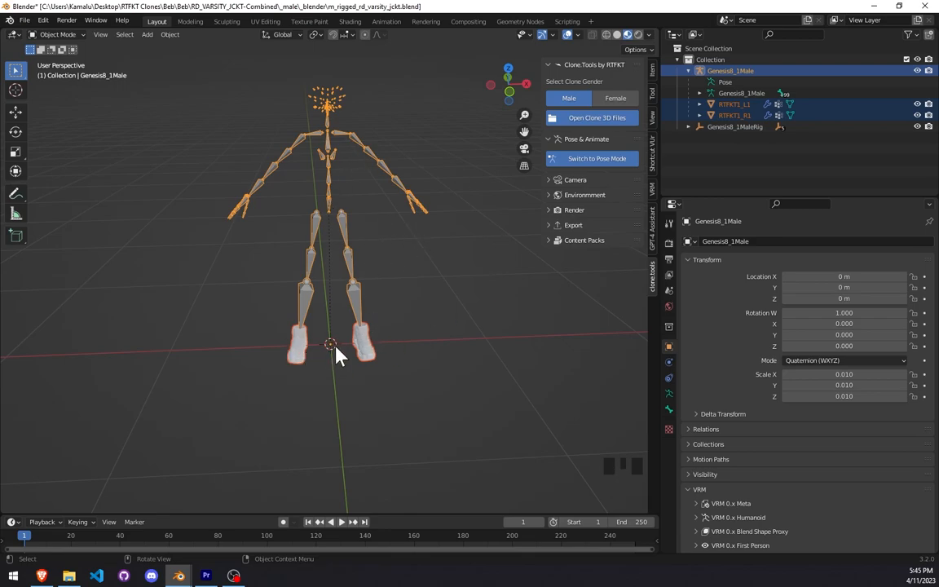
right_click(349, 242)
mouse_move(350, 242)
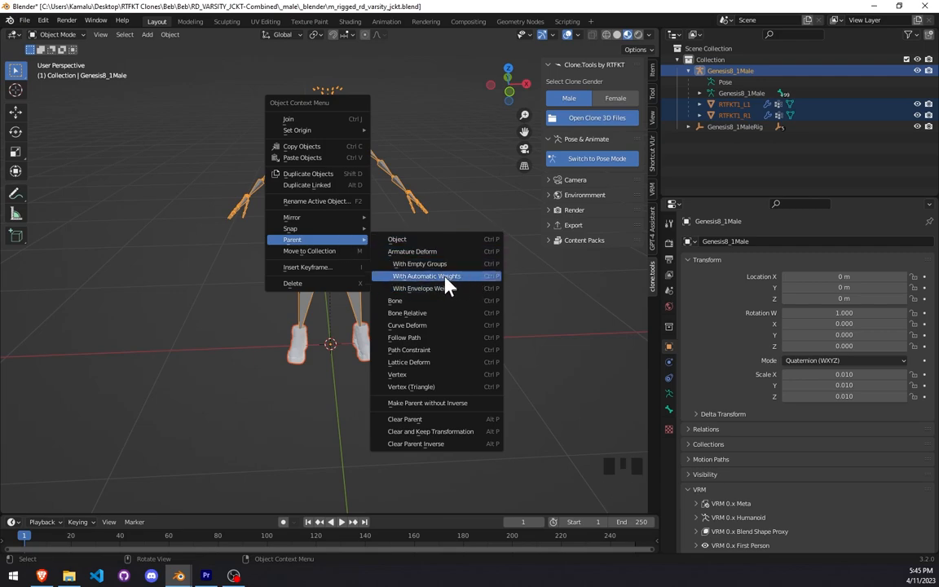
left_click(466, 277)
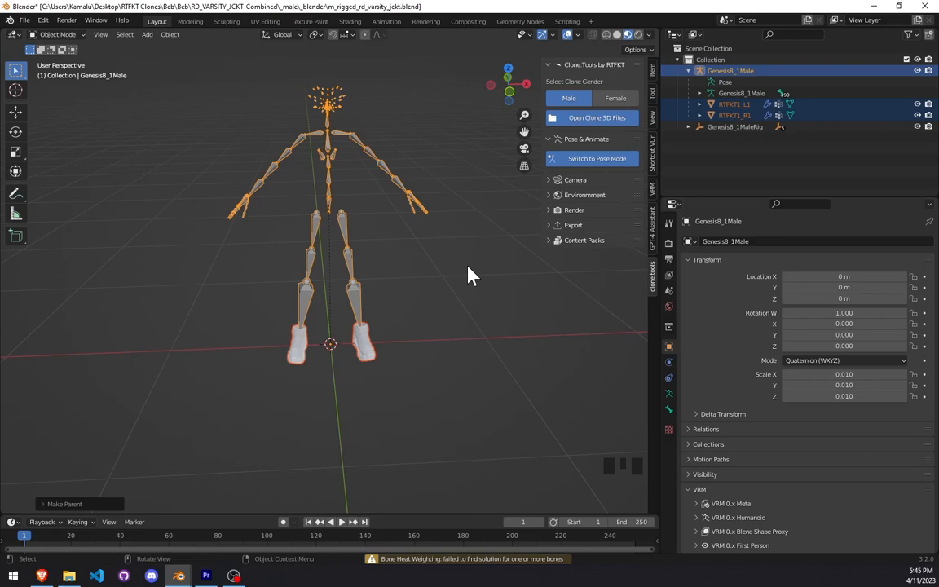
Step: Test the reparented shoes in Pose Mode with the Female Default Pose and return the rig to A-pose
left_click(595, 160)
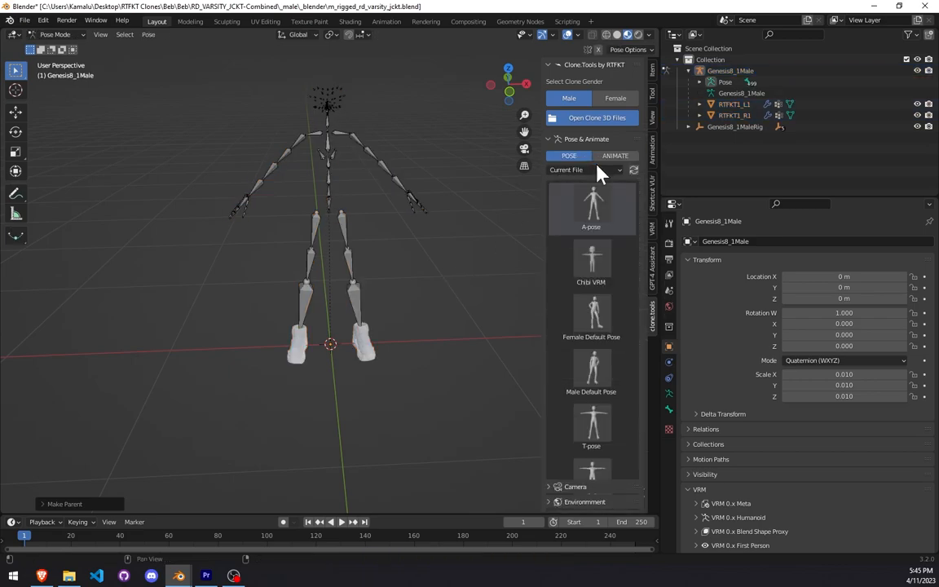
left_click(594, 328)
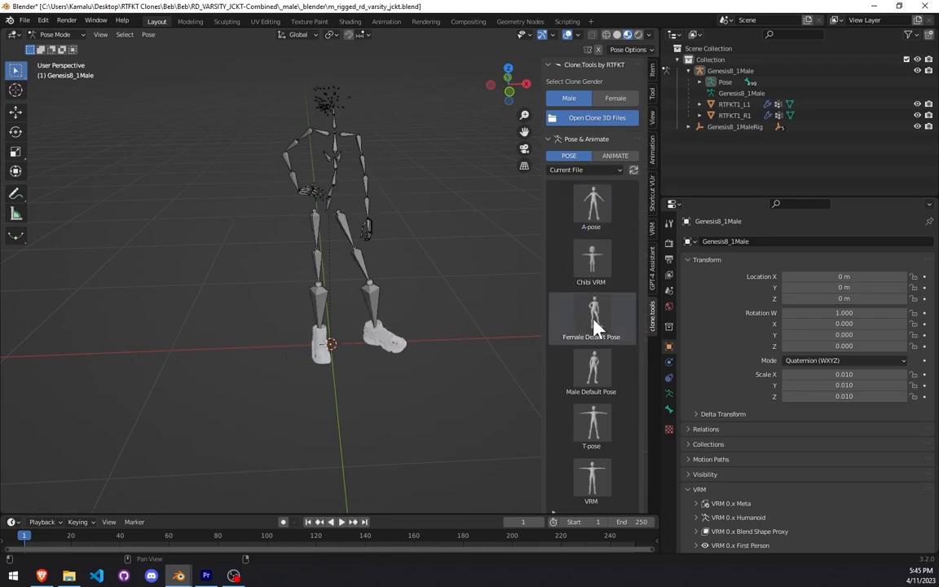
left_click(601, 219)
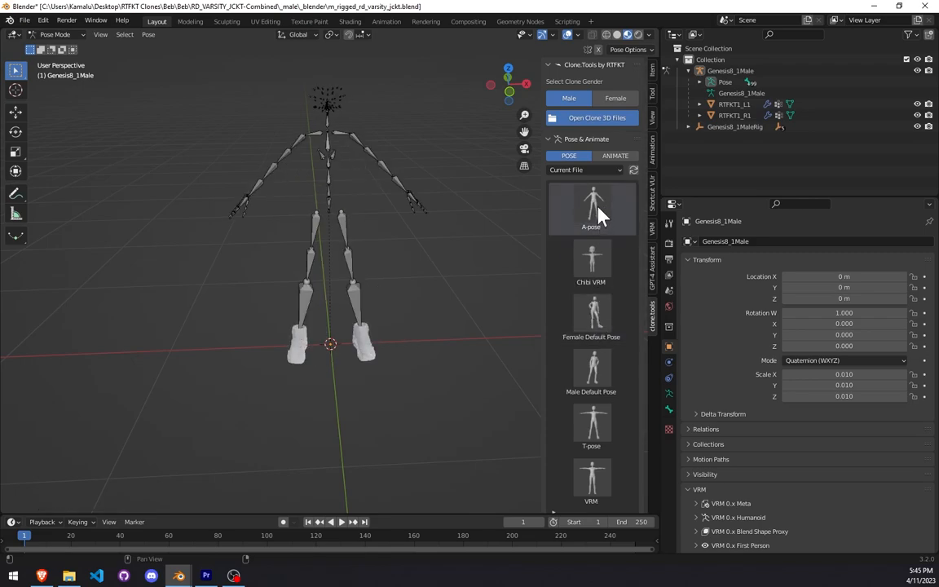
Step: Return to Object Mode and make the RTFKT1_L1 shoe the active object with its Armature modifier shown
left_click(719, 104)
left_click(728, 115, "shift")
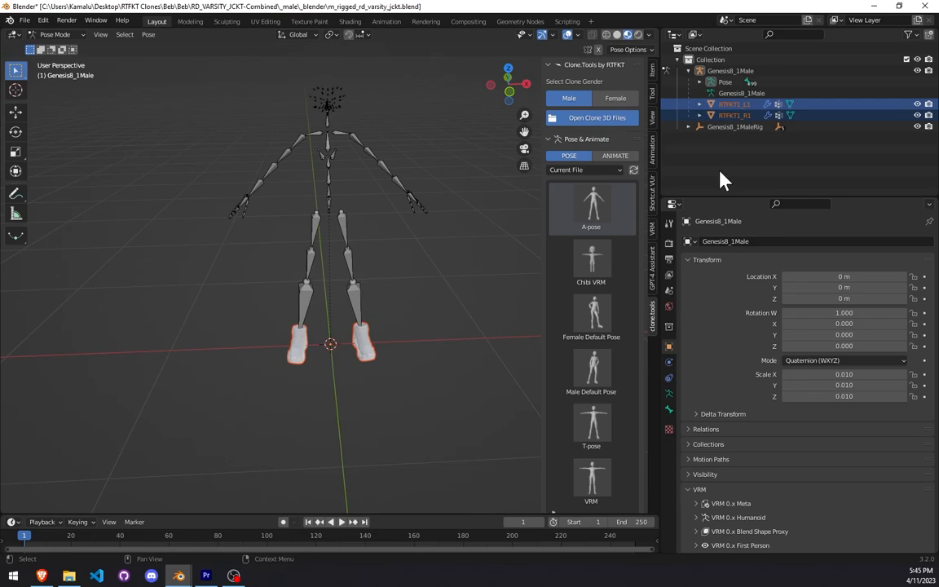
left_click(728, 106)
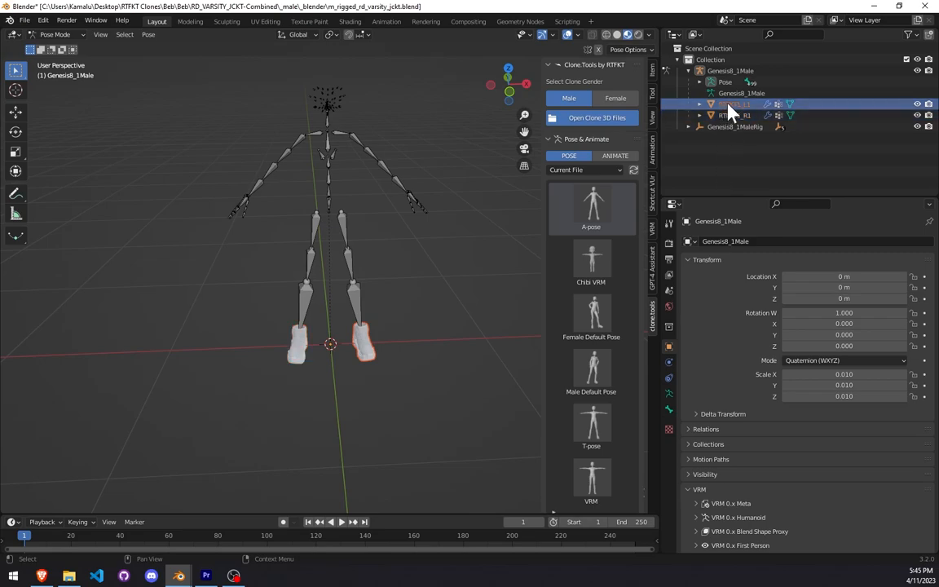
left_click(57, 34)
left_click(64, 49)
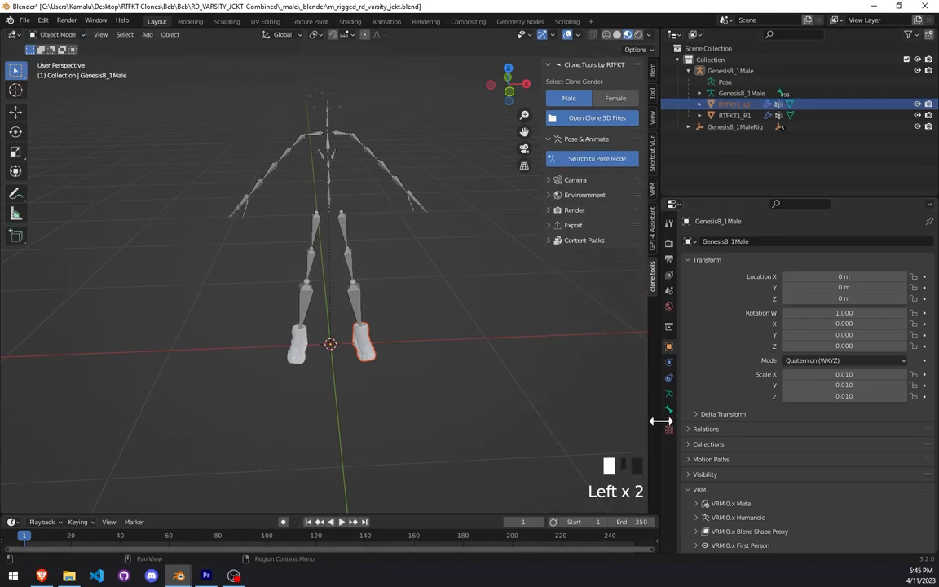
left_click(731, 104)
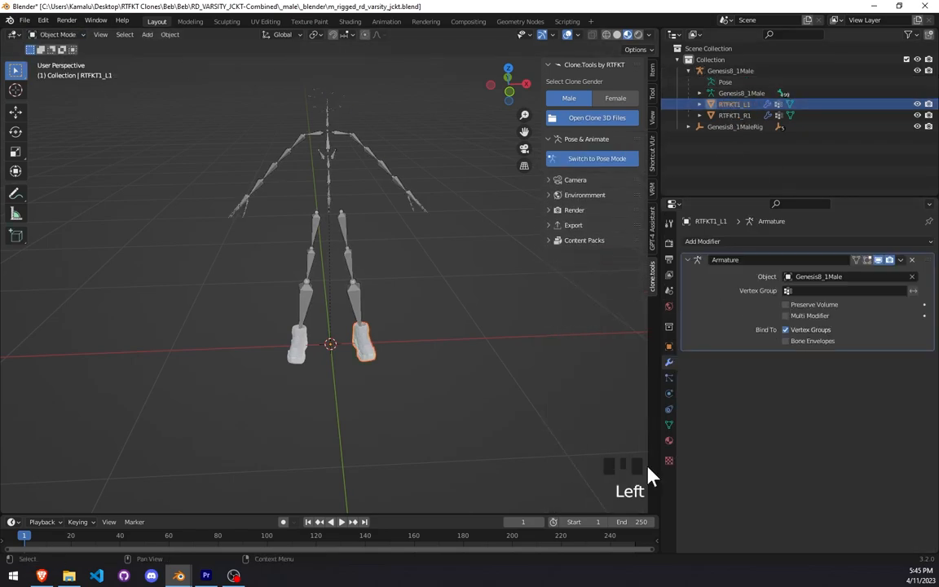
Step: Enlarge the vertex group list of the RTFKT1_L1 shoe and examine its groups, ending at the start of the list
left_click(670, 425)
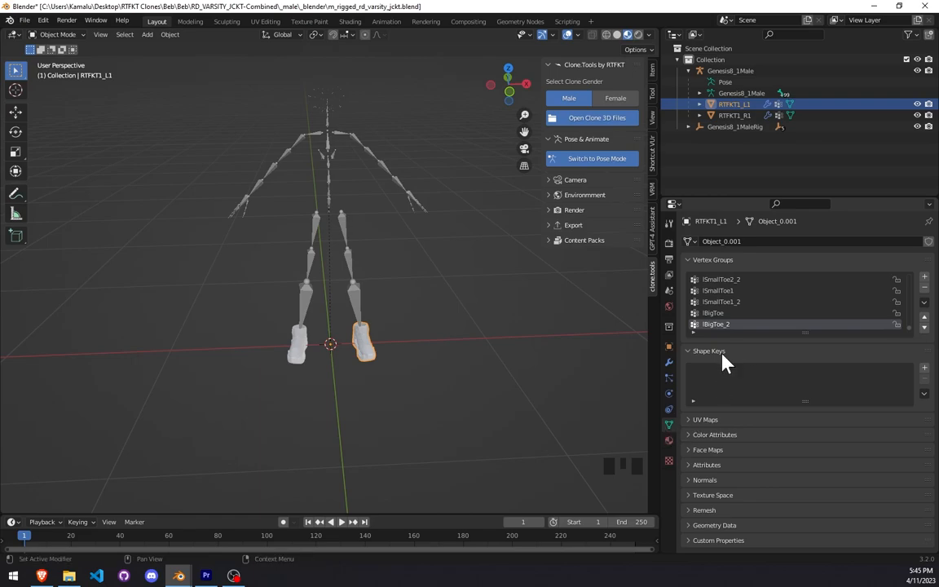
left_click_drag(800, 331, 759, 353)
scroll(739, 358, "up", 20)
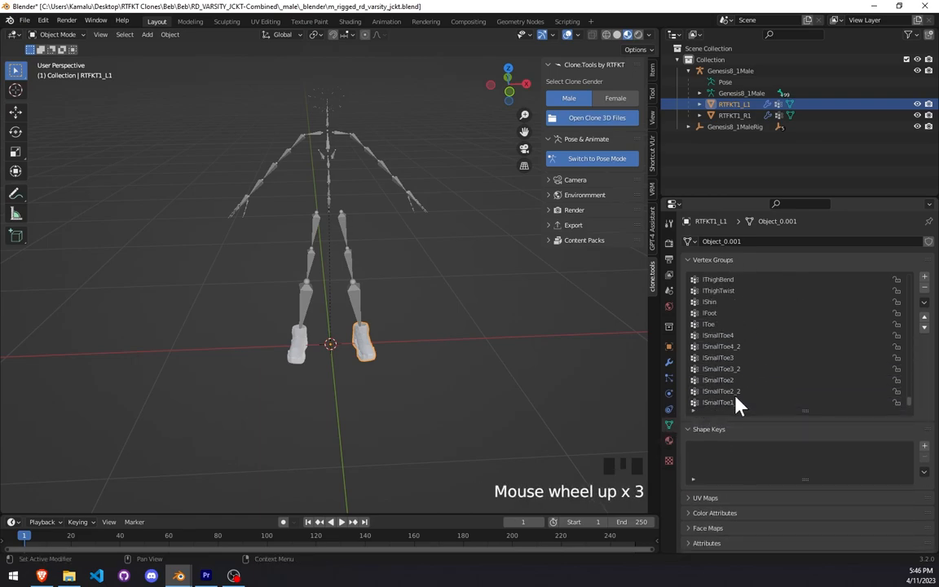
left_click_drag(911, 400, 908, 272)
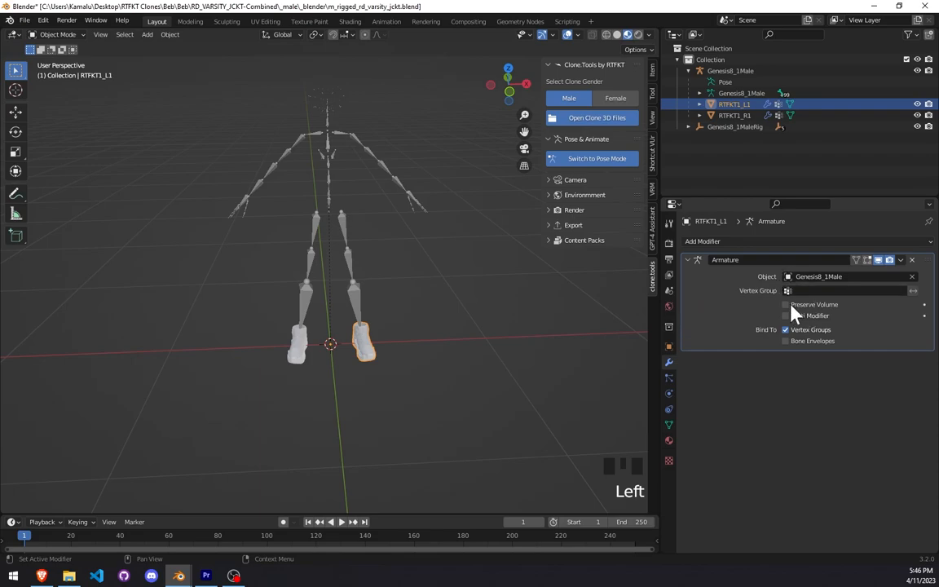
left_click(668, 427)
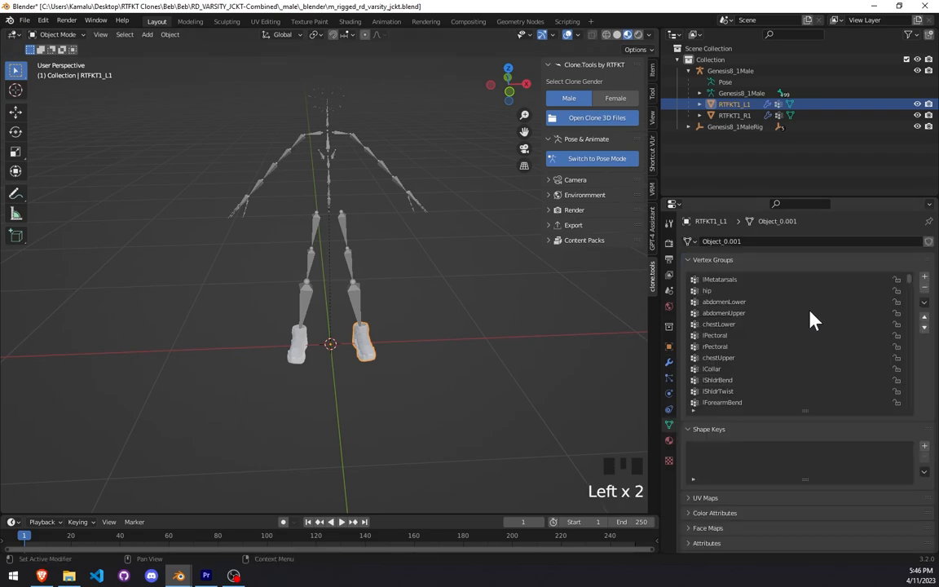
scroll(809, 320, "up", 4)
scroll(812, 321, "up", 1)
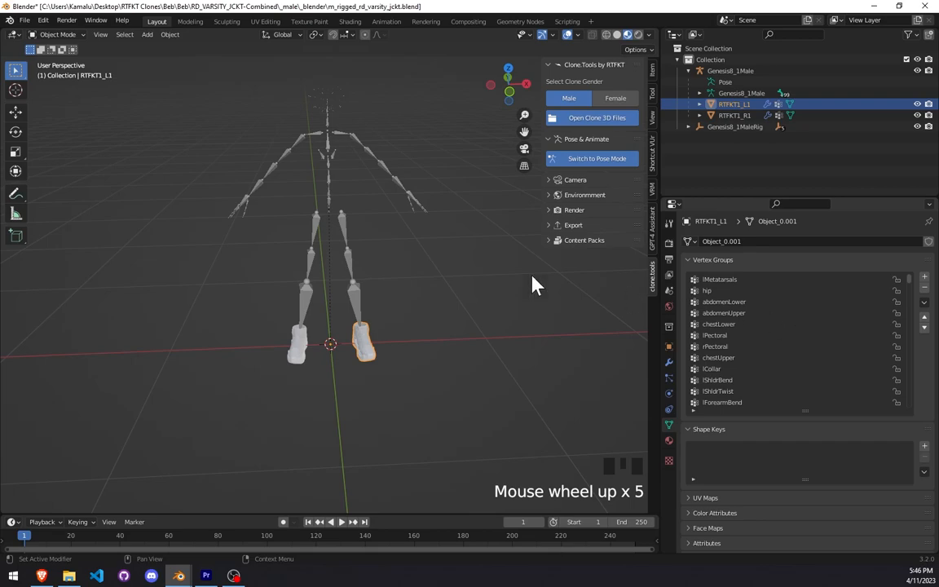
Step: Set the Genesis8_1Male armature's viewport display to In Front so its foot bones draw over the shoes
left_click(357, 300)
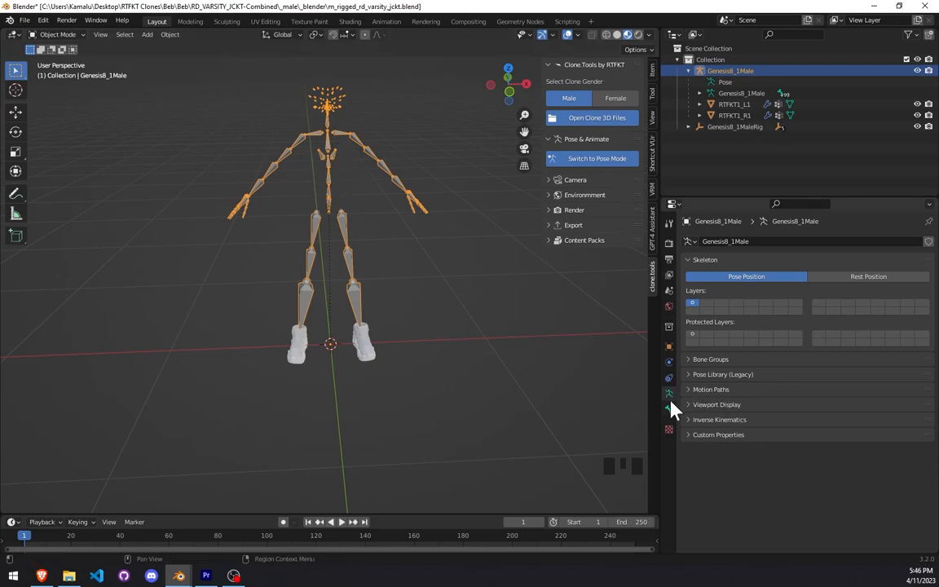
left_click(714, 405)
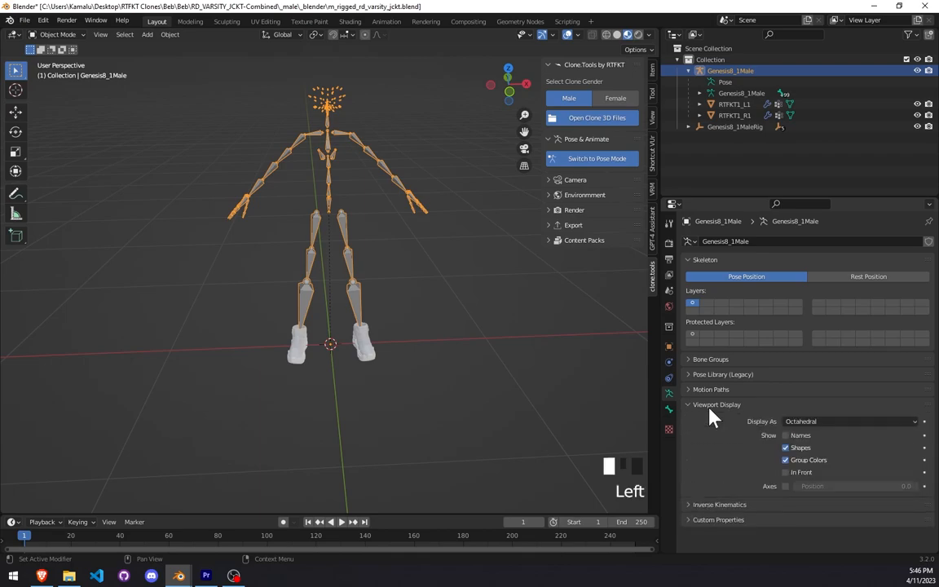
left_click(787, 472)
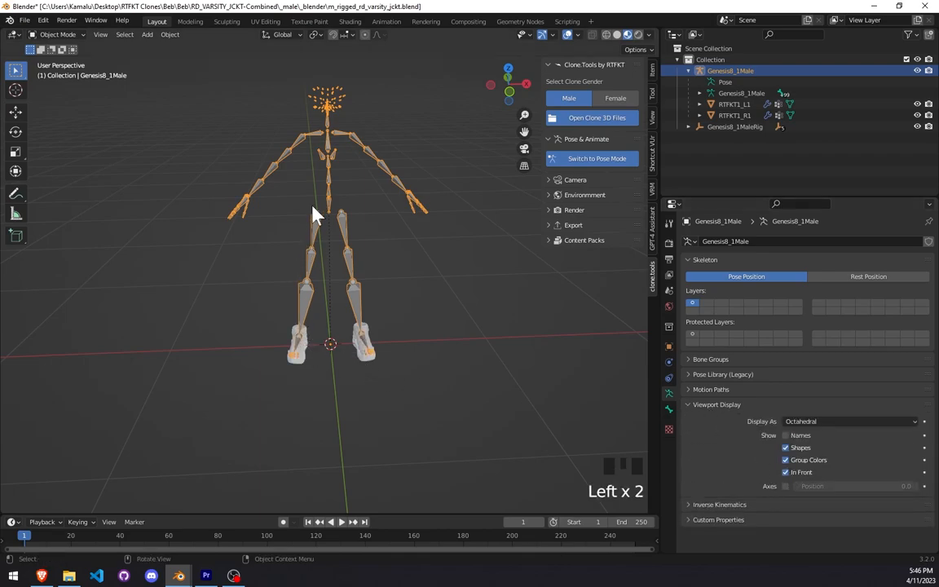
left_click(800, 471)
left_click(800, 472)
scroll(279, 261, "up", 5)
Step: In Pose Mode, select the metatarsal bones inside both shoes to identify each bone's name
left_click(71, 34)
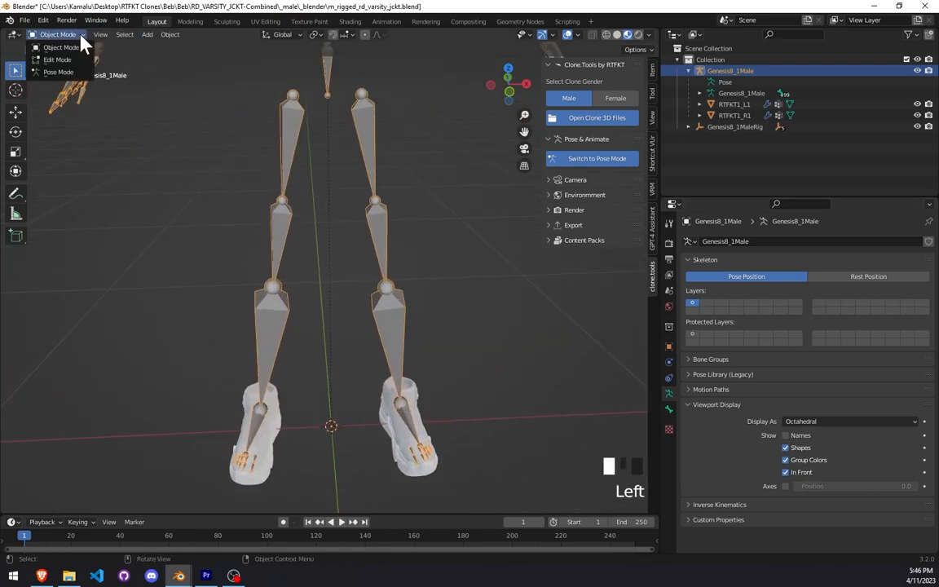
left_click(71, 74)
left_click(261, 432)
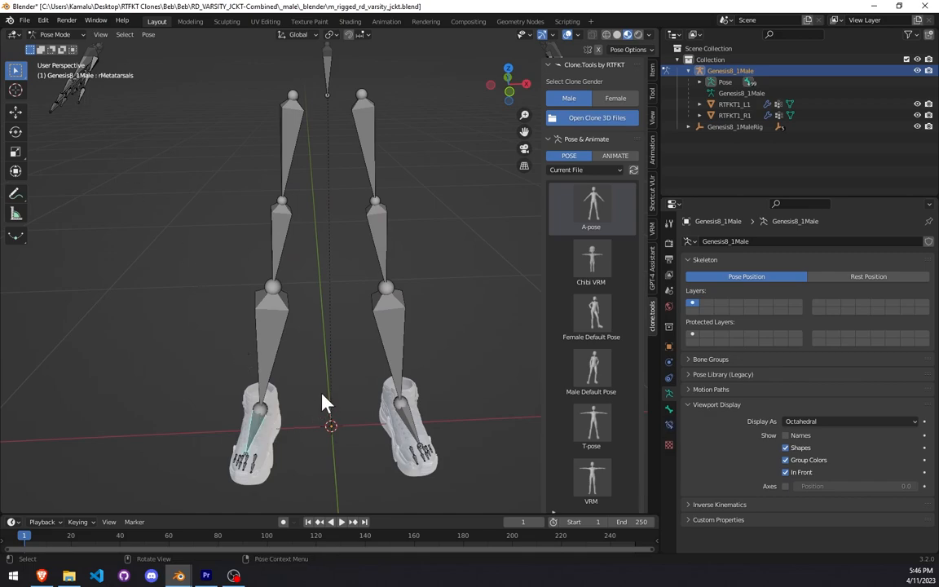
middle_click_drag(324, 403, 292, 413)
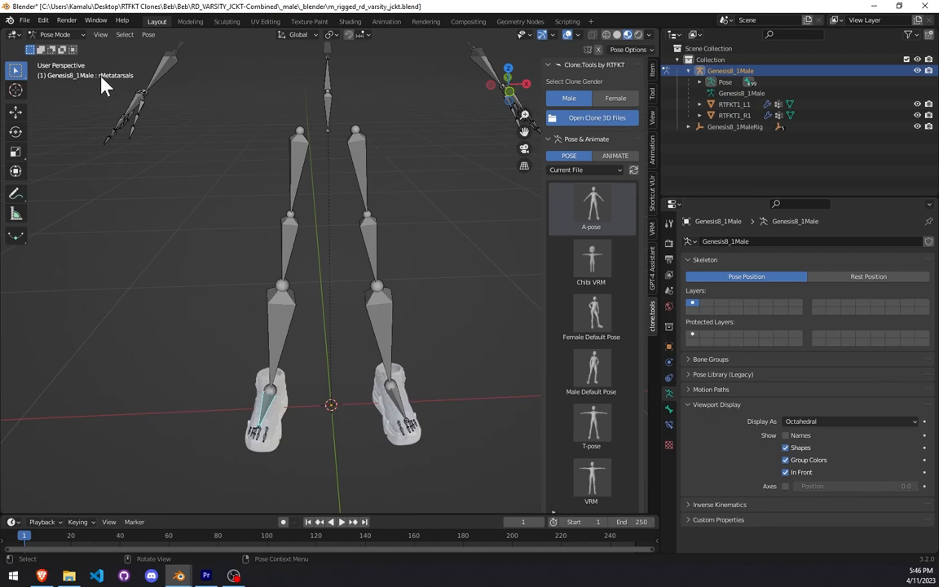
left_click(400, 399)
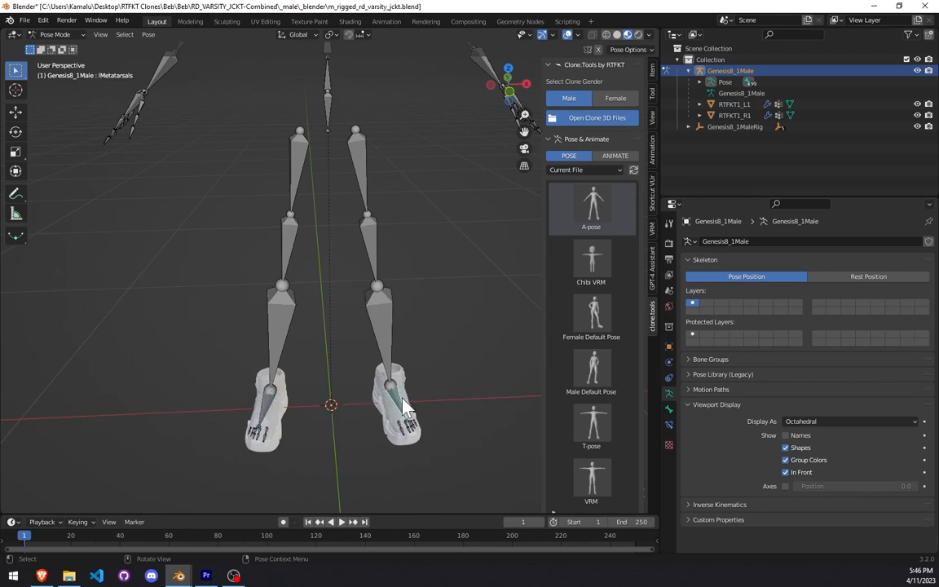
left_click(268, 404)
Step: Return to Object Mode and compare the two shoes' vertex groups, leaving RTFKT1_R1 as the active object
left_click(66, 36)
left_click(56, 42)
left_click(275, 419)
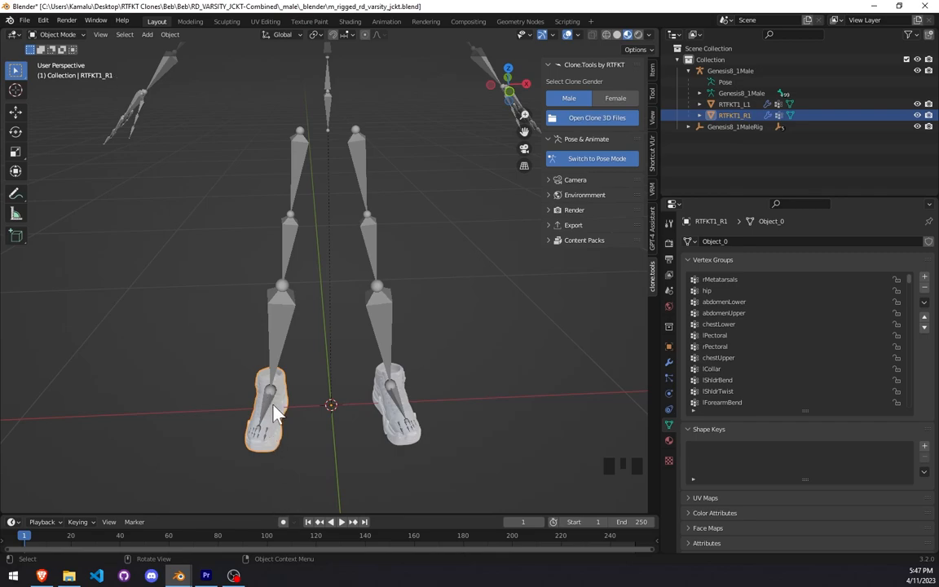
left_click(386, 414)
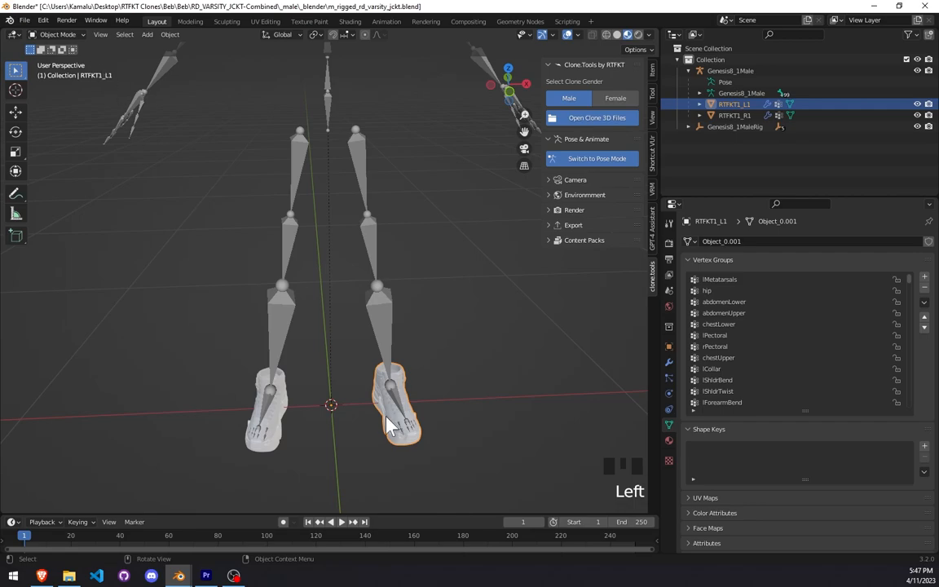
left_click(275, 407)
left_click(281, 426)
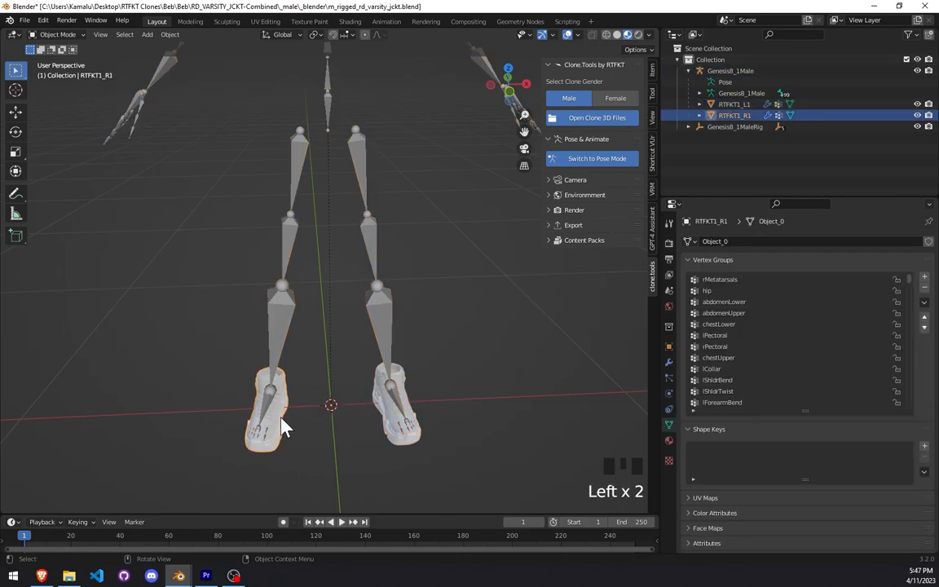
scroll(409, 403, "down", 3)
middle_click_drag(409, 403, 384, 383)
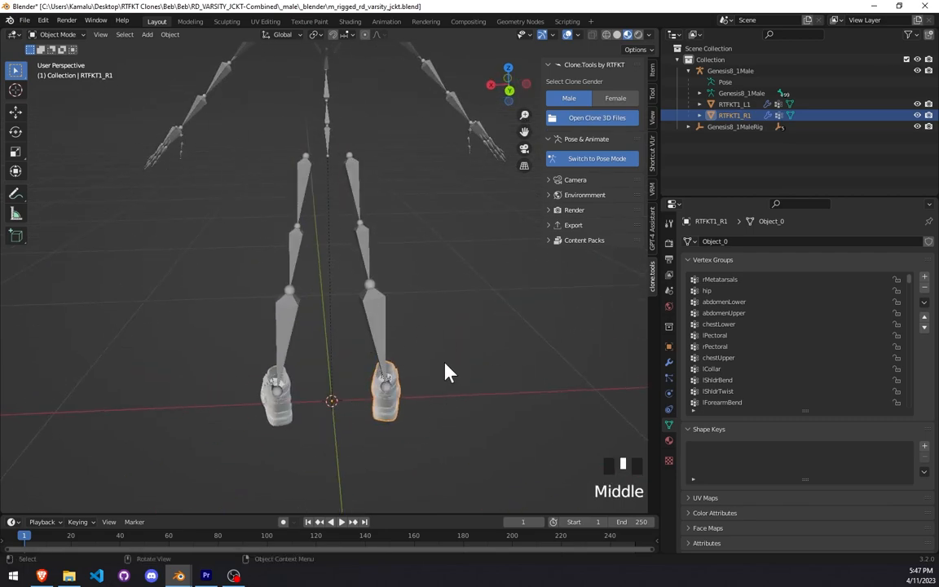
middle_click_drag(447, 375, 410, 416)
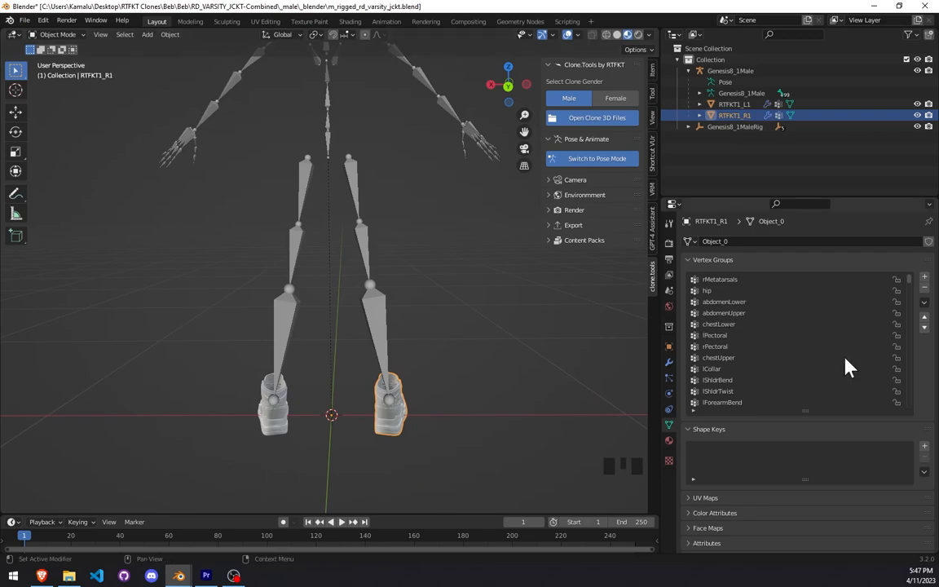
Step: Lock the rMetatarsals vertex group on RTFKT1_R1, delete all unlocked groups, and unlock rMetatarsals again
left_click(672, 424)
left_click(723, 280)
scroll(724, 296, "up", 5)
scroll(759, 367, "down", 20)
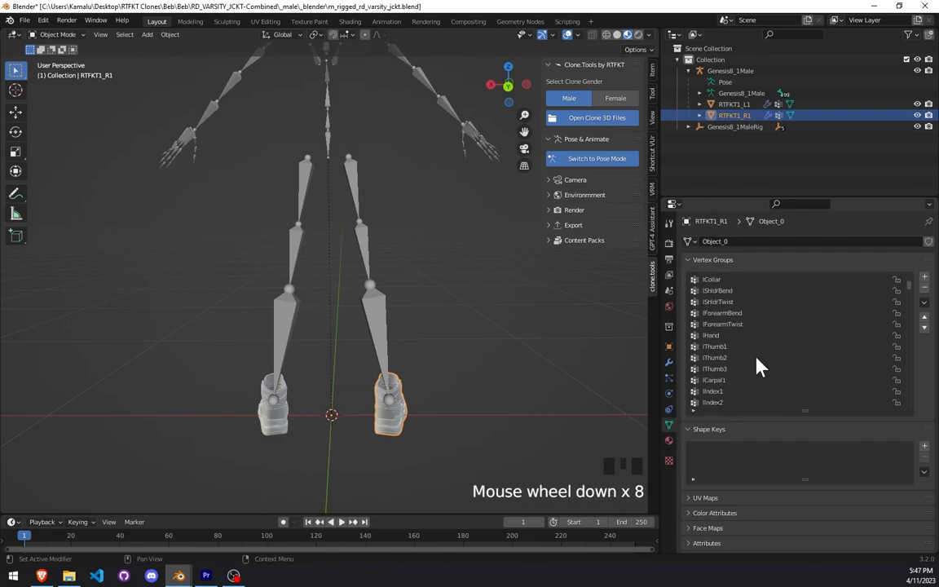
left_click(910, 323)
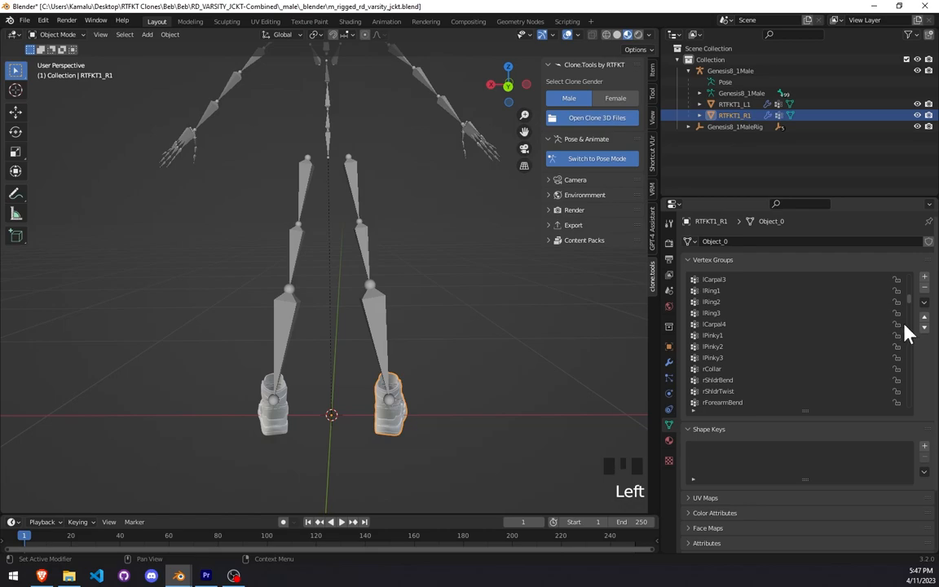
left_click_drag(909, 299, 888, 272)
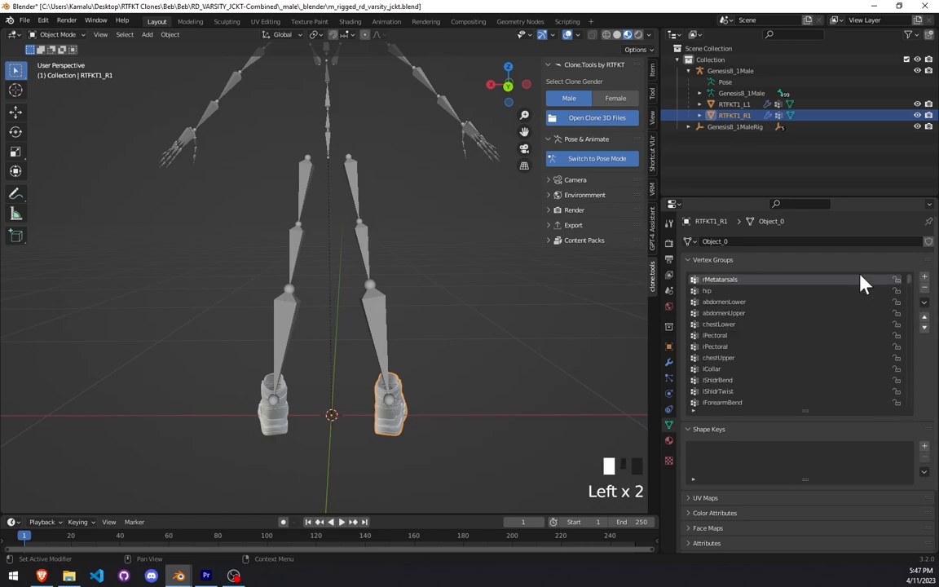
left_click(716, 282)
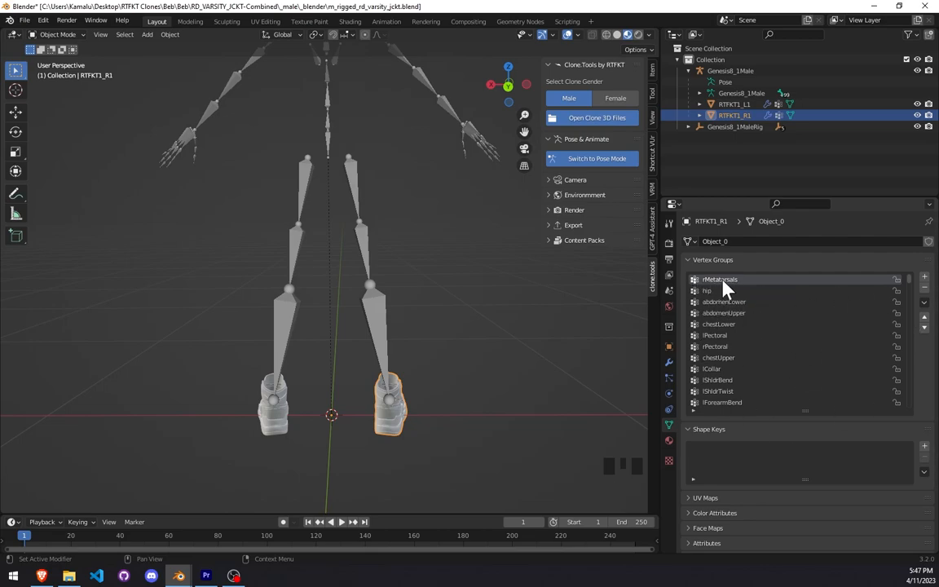
left_click(897, 279)
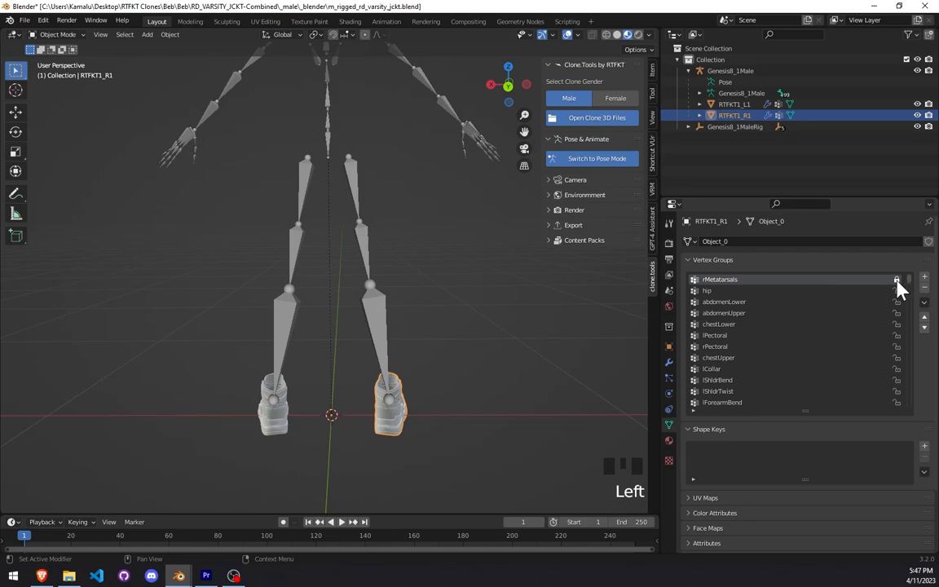
left_click(925, 304)
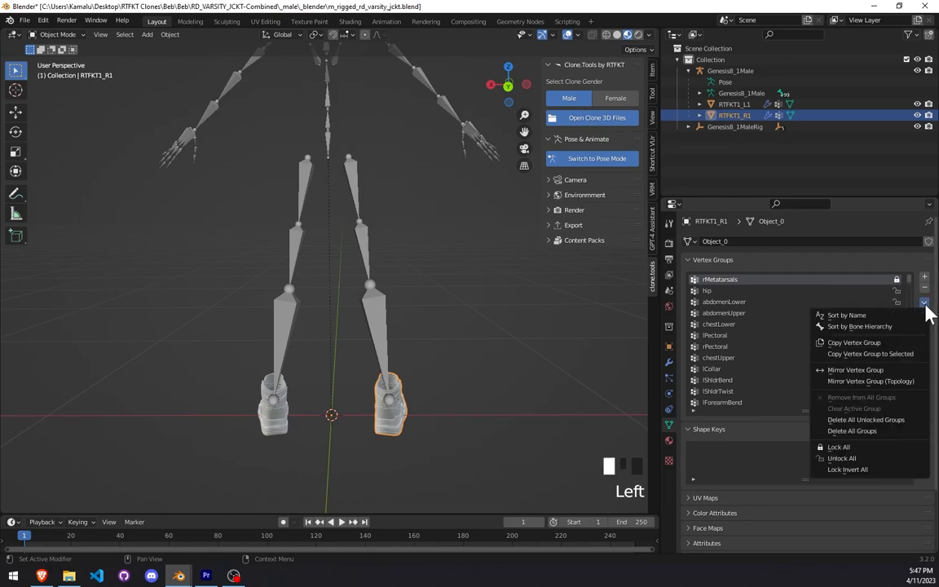
left_click(888, 428)
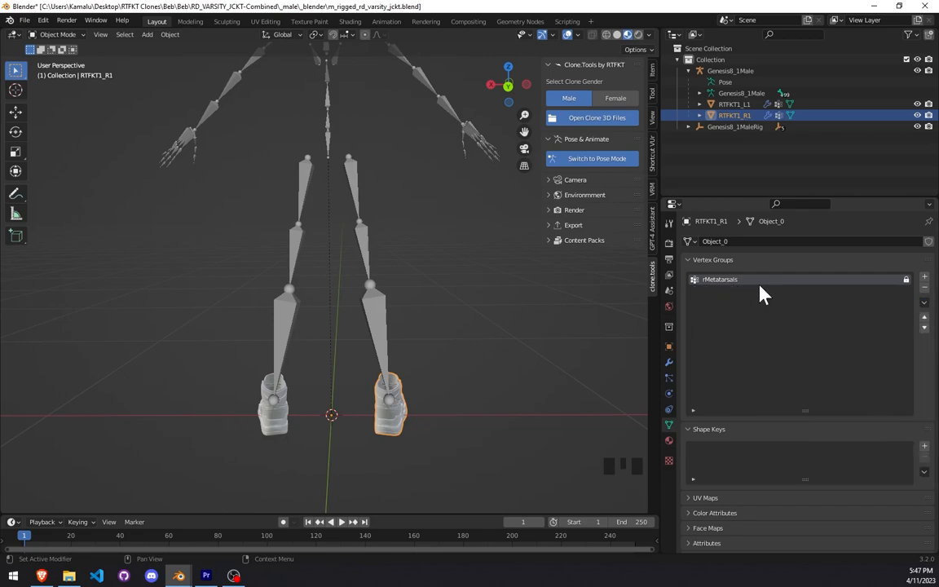
left_click(905, 280)
Step: On the RTFKT1_L1 shoe, lock the lMetatarsals vertex group, delete all unlocked groups, and unlock lMetatarsals again
middle_click_drag(276, 342, 471, 337)
left_click(386, 416)
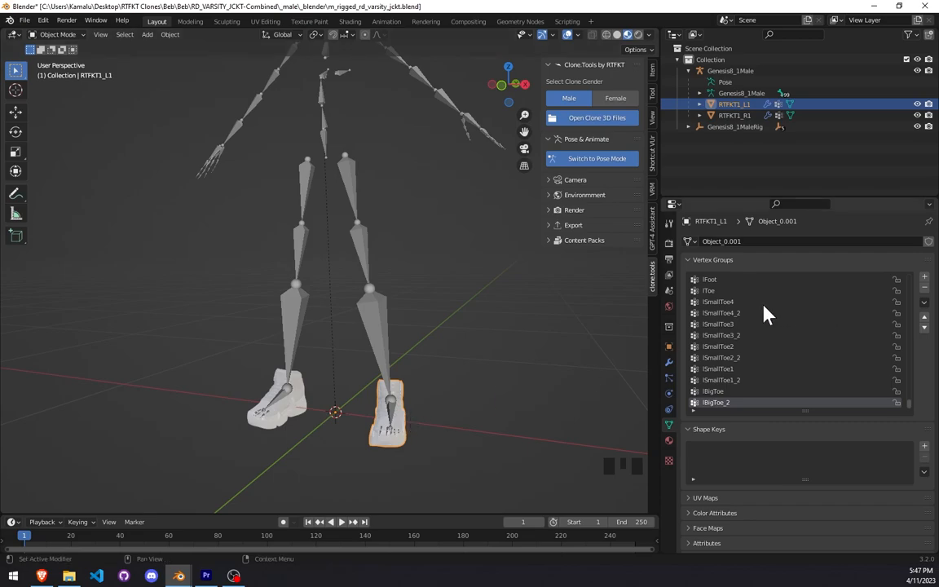
scroll(775, 317, "up", 13)
scroll(913, 406, "down", 2)
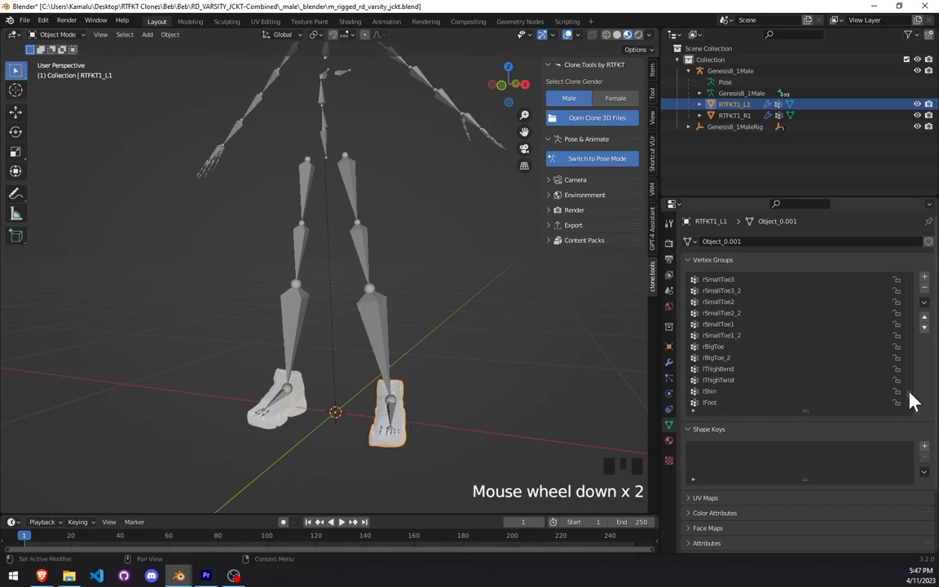
left_click(909, 406)
left_click_drag(909, 405, 907, 269)
left_click(781, 281)
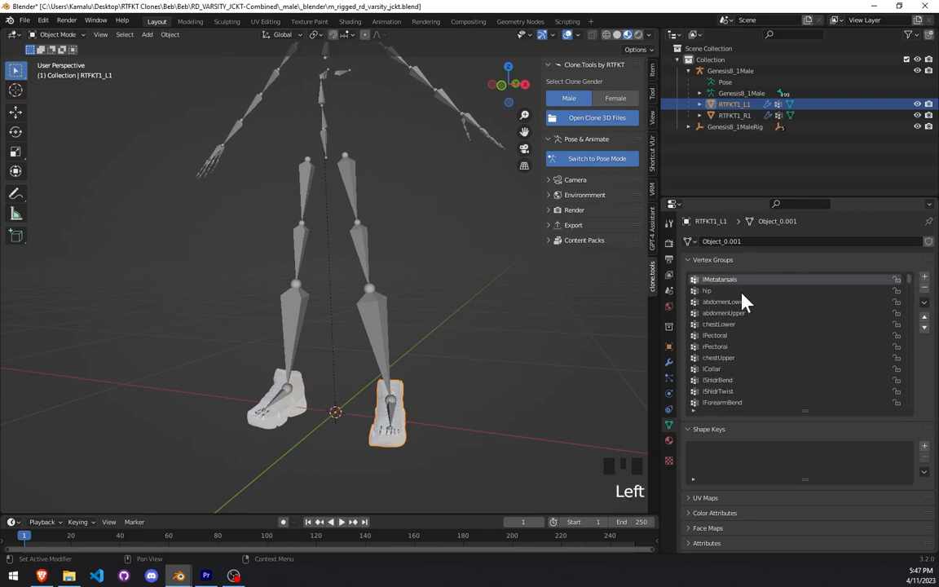
scroll(847, 331, "down", 5)
scroll(839, 323, "up", 6)
scroll(831, 318, "up", 5)
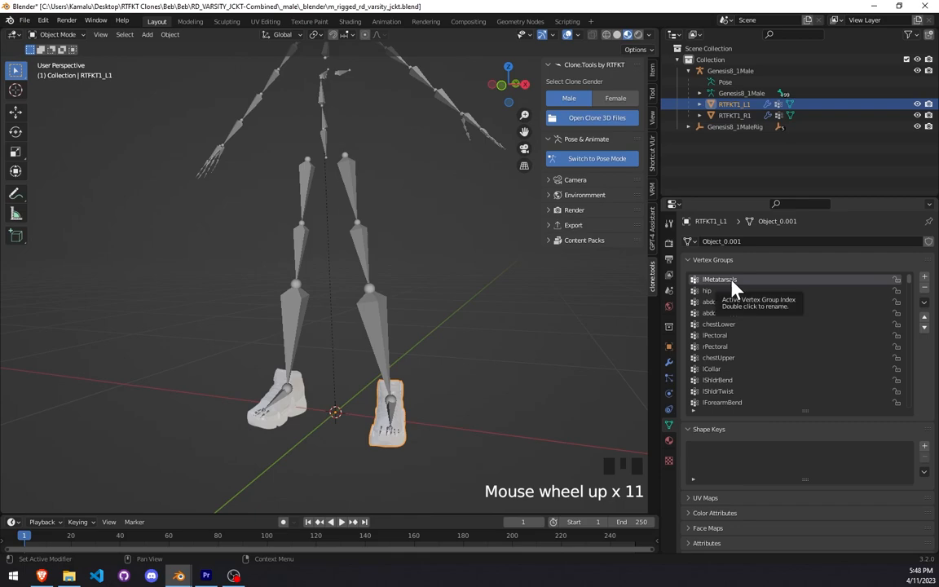
left_click(897, 279)
left_click(923, 302)
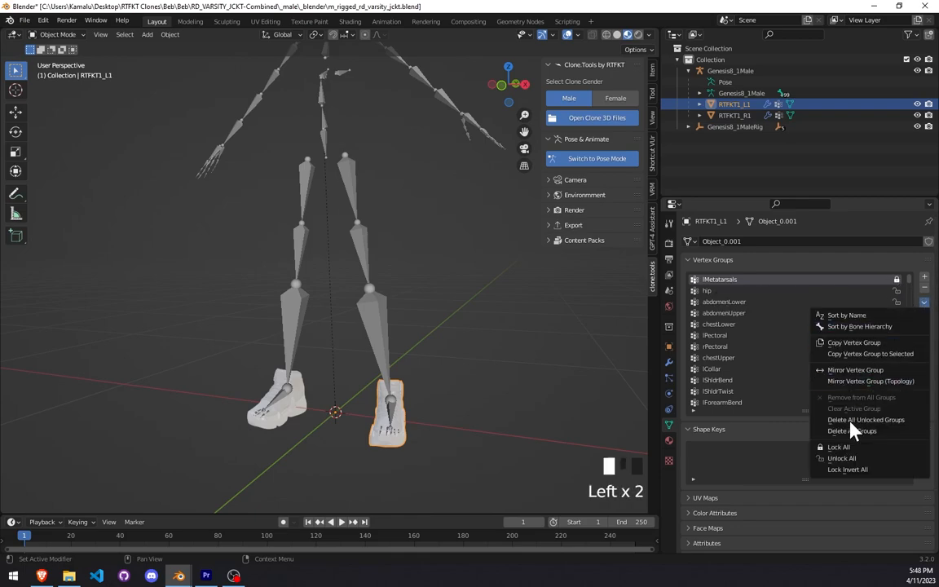
left_click(850, 423)
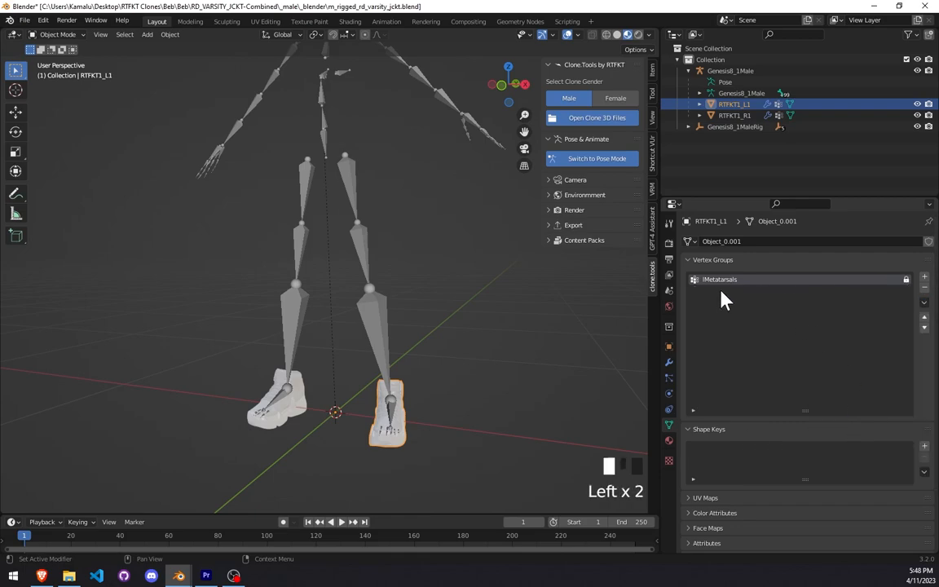
left_click(906, 280)
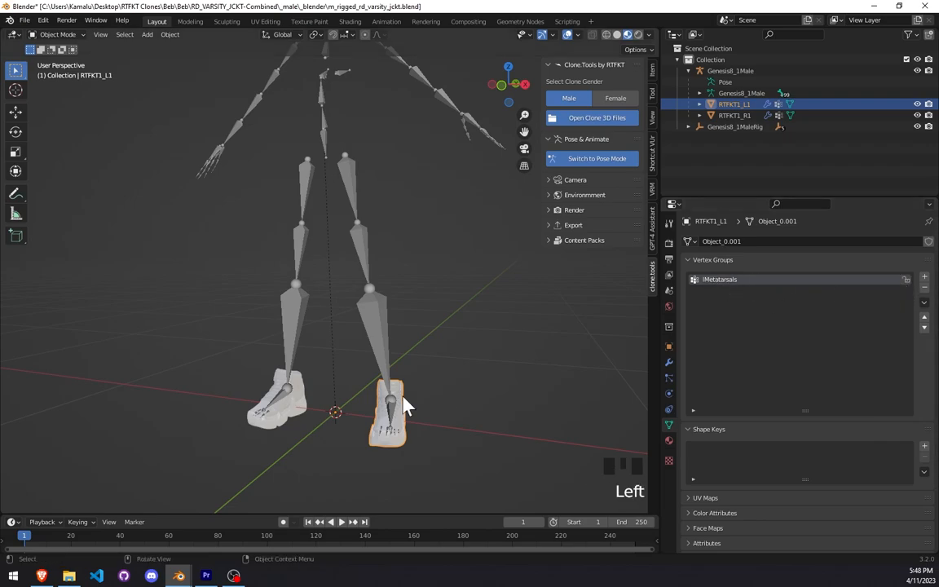
Step: Check the remaining vertex group on each shoe by switching between RTFKT1_R1 and RTFKT1_L1, ending on RTFKT1_R1
left_click(291, 407)
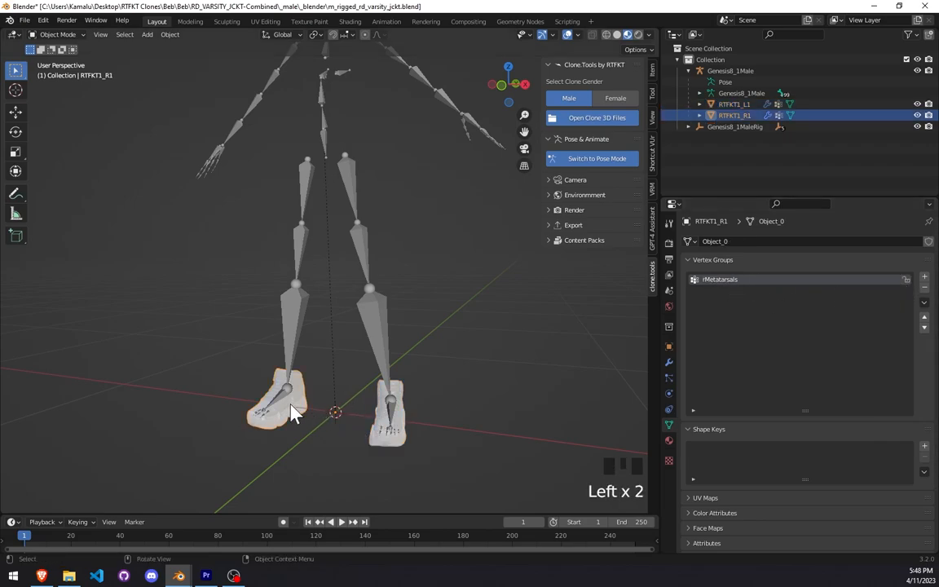
left_click(386, 415)
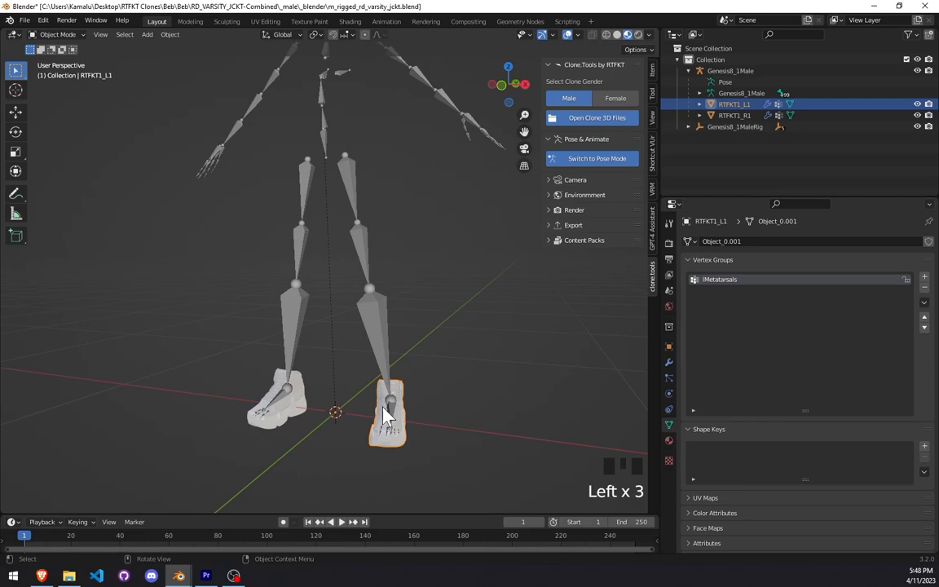
left_click(307, 405)
left_click(384, 405)
left_click(295, 411)
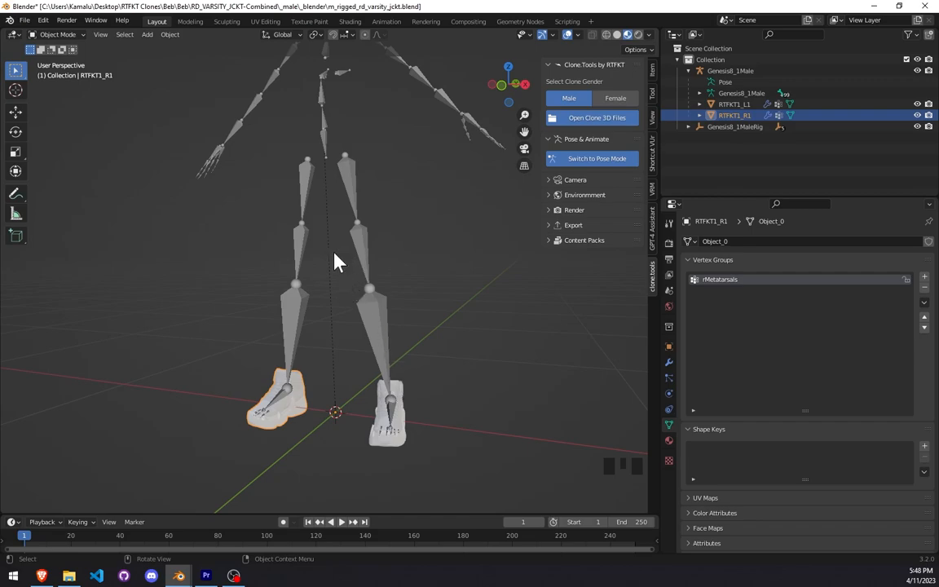
middle_click_drag(304, 383, 295, 416)
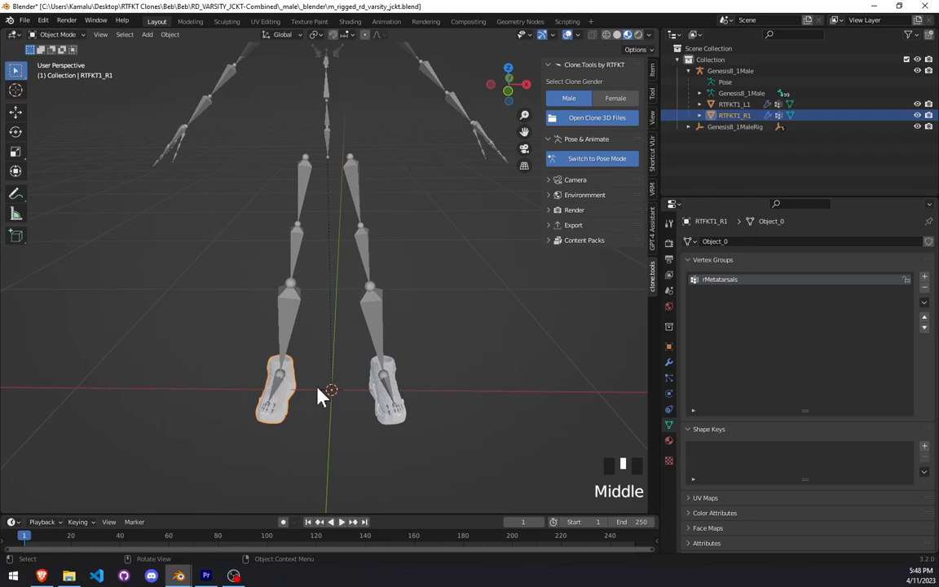
Step: Display the RTFKT1_R1 shoe's vertex weights in Weight Paint mode and examine how they cover the mesh
left_click(305, 23)
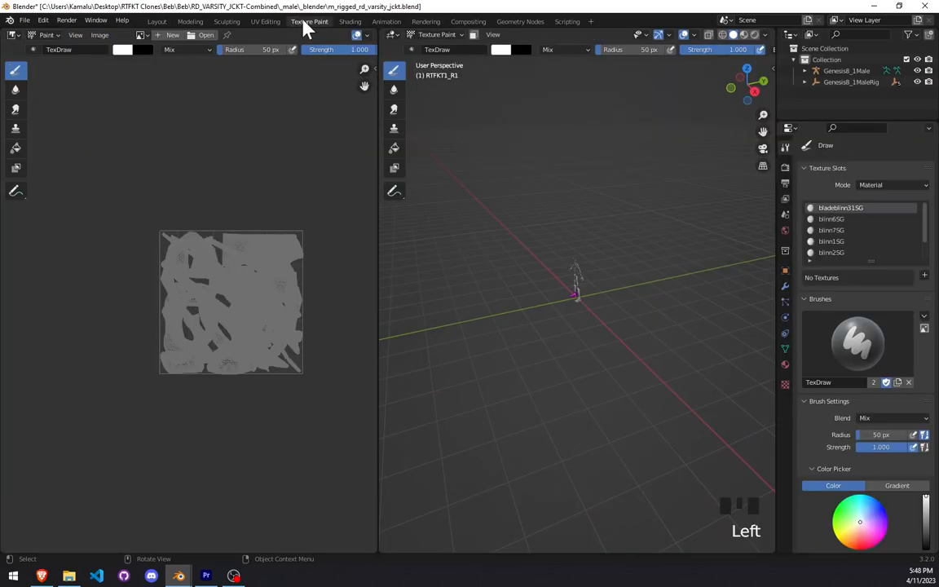
left_click(439, 35)
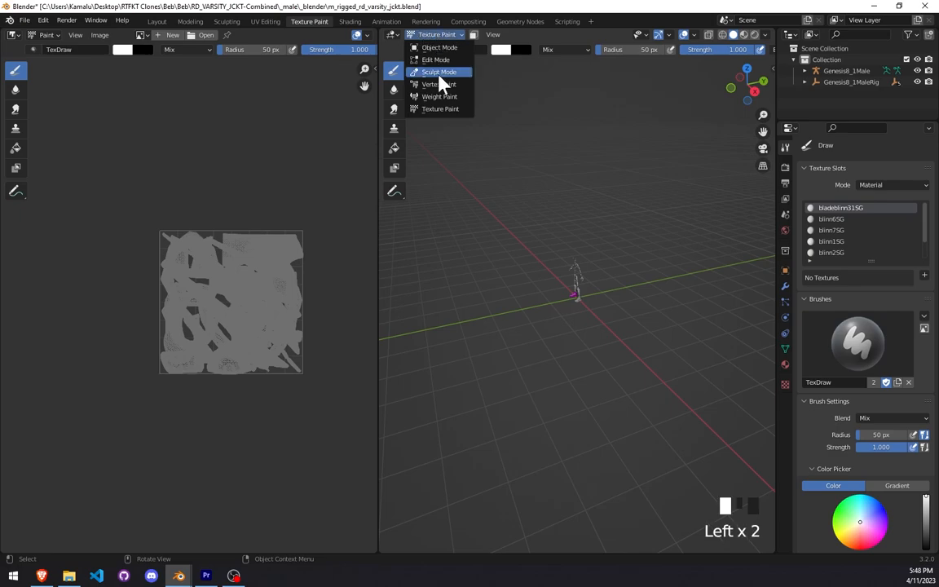
left_click(438, 97)
scroll(606, 260, "up", 14)
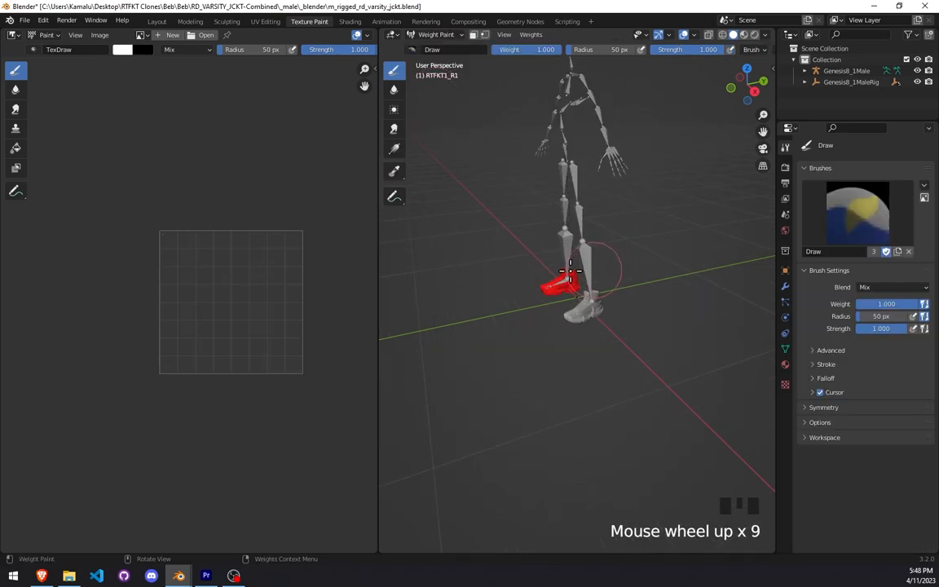
mouse_move(512, 252)
middle_mouse_down()
mouse_move(543, 216)
mouse_move(646, 212)
mouse_move(507, 237)
middle_mouse_up()
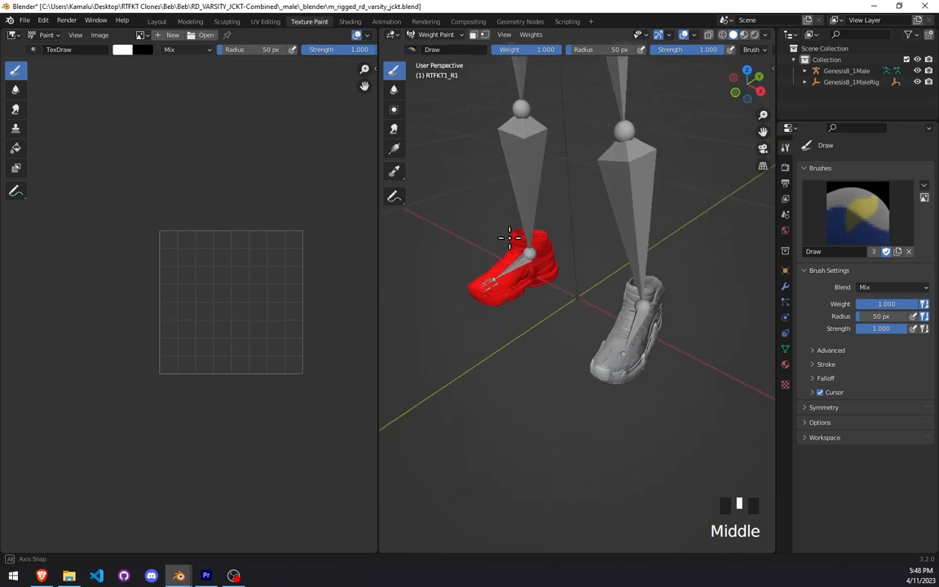
scroll(562, 200, "down", 3)
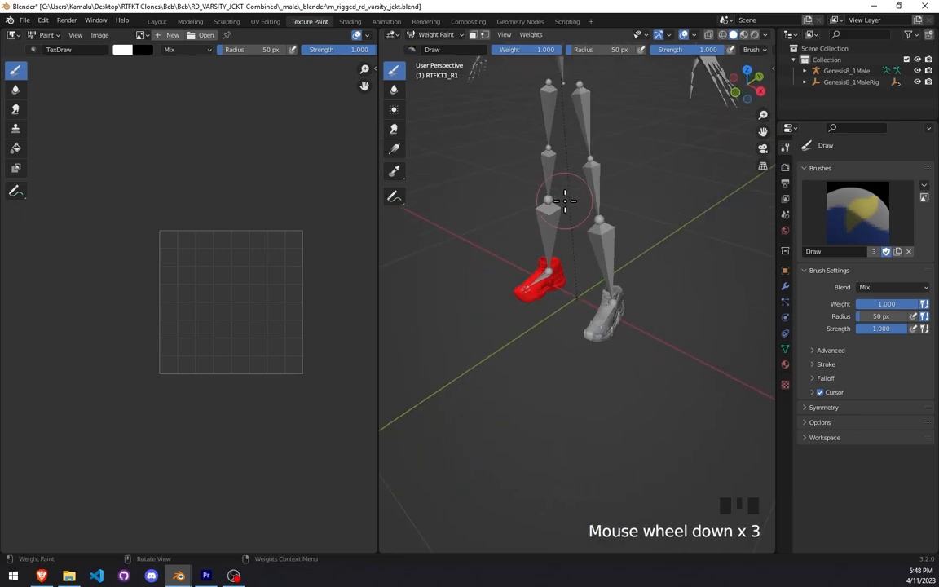
middle_click_drag(576, 220, 589, 226)
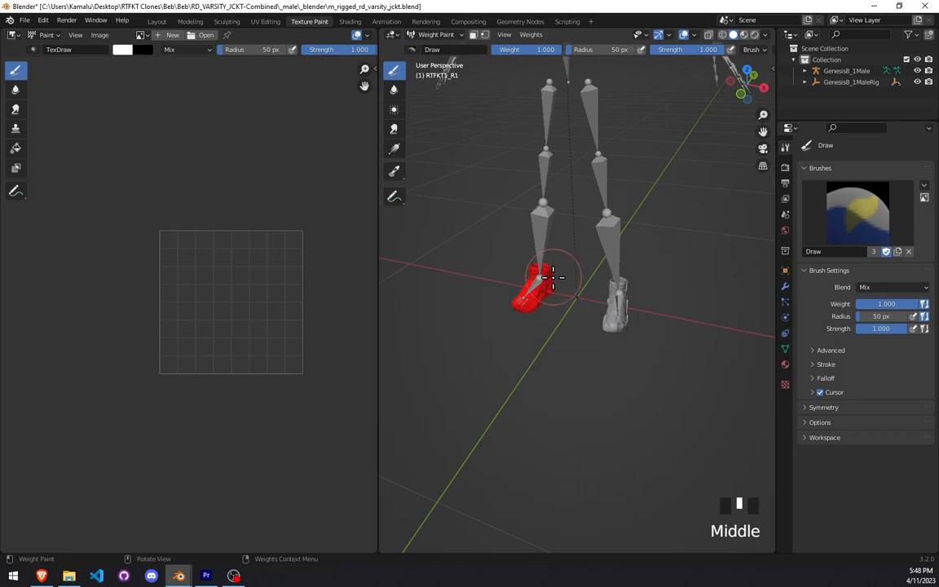
scroll(556, 273, "up", 4)
right_click(481, 280)
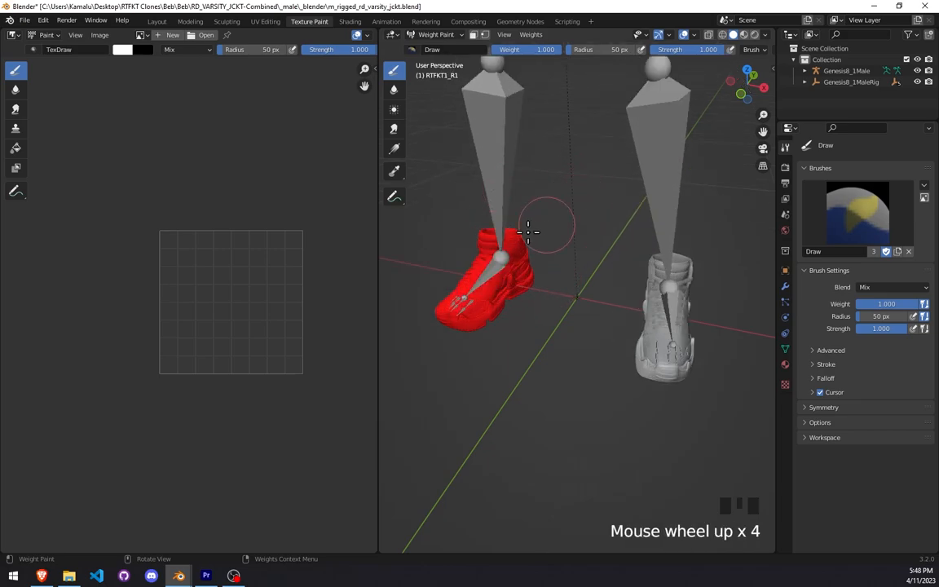
left_click(506, 265)
left_click(837, 350)
left_click(836, 350)
left_click(829, 365)
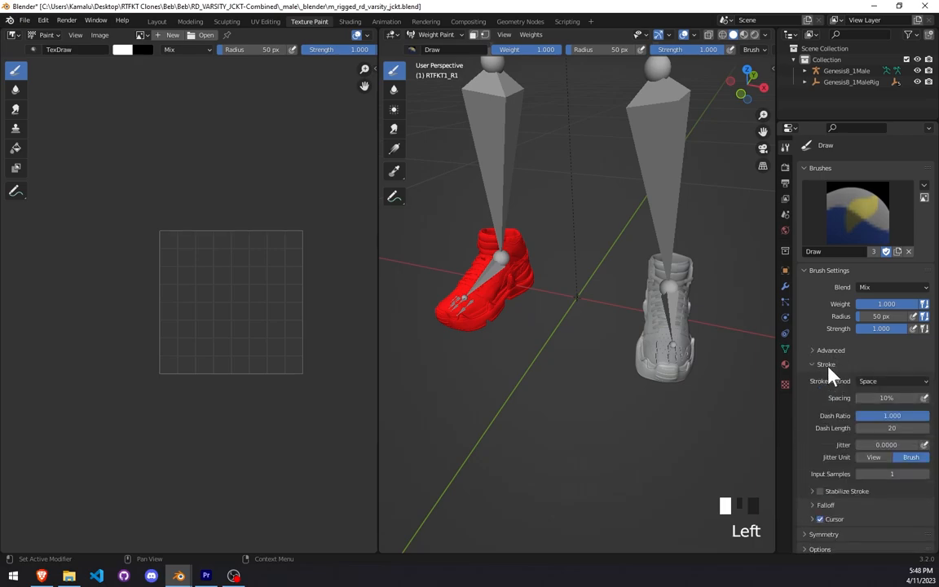
left_click(828, 366)
Step: Check the weight coverage around the heel and ankle of the RTFKT1_R1 shoe up close
scroll(496, 292, "down", 2)
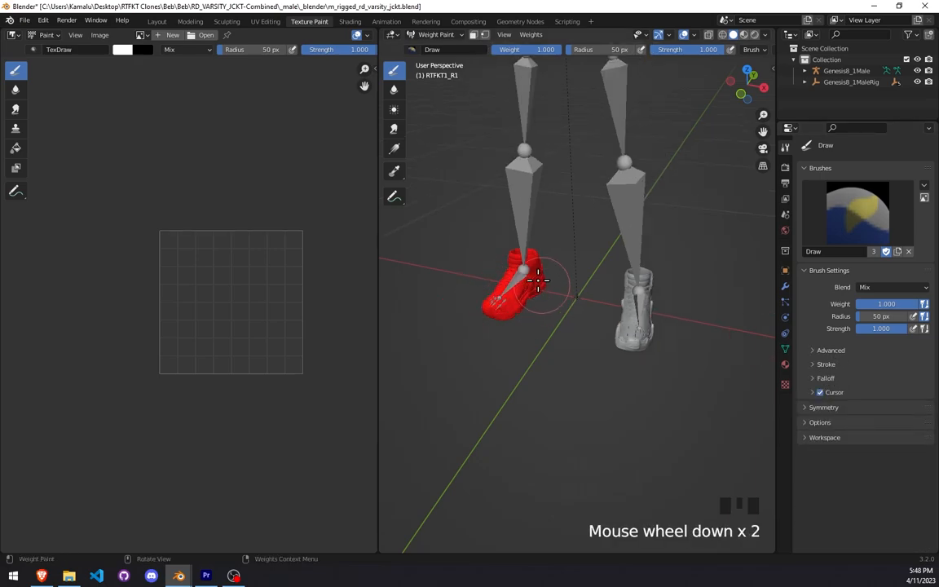
scroll(512, 265, "up", 8)
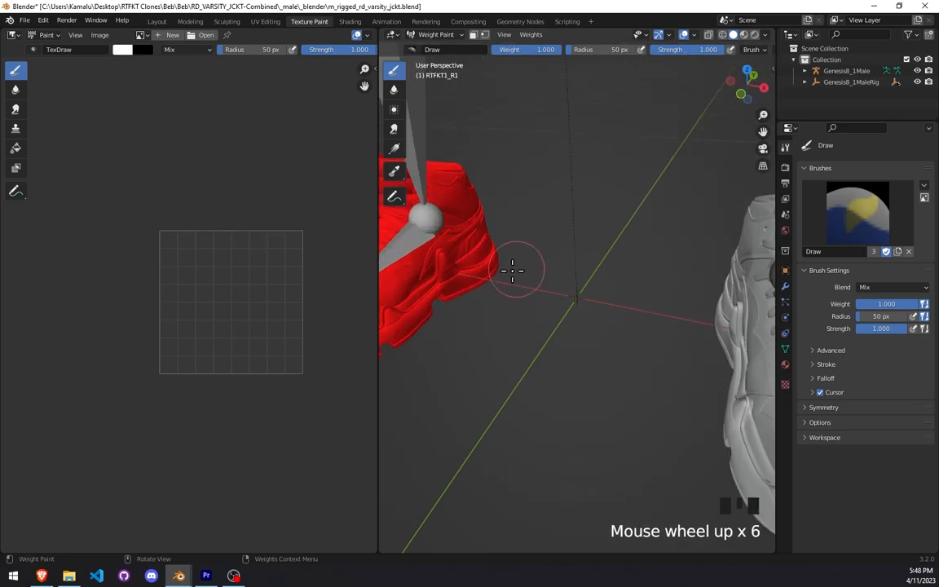
middle_click_drag(473, 249, 503, 271)
scroll(657, 340, "down", 2)
scroll(503, 271, "down", 4)
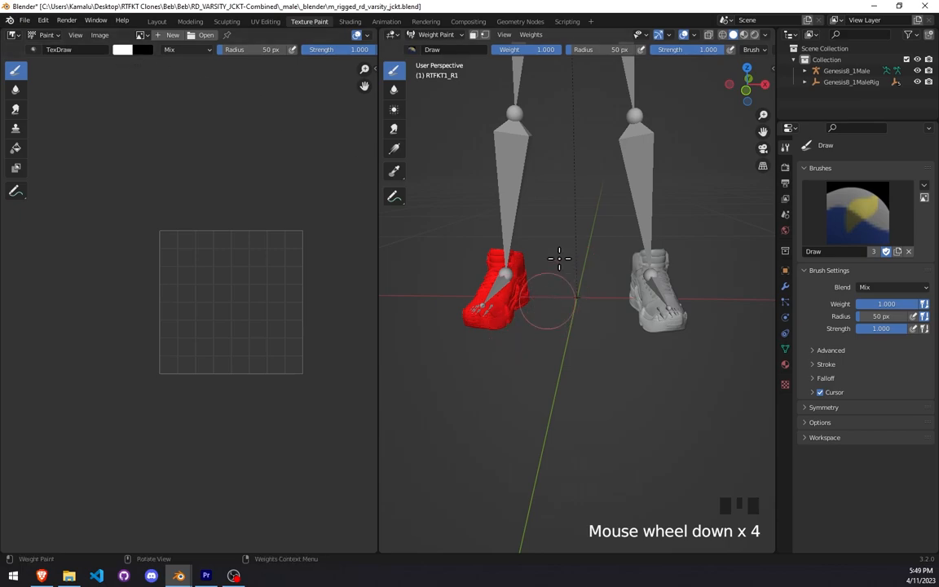
Step: Make RTFKT1_L1 the active object and display its vertex weights in Weight Paint mode
left_click(157, 21)
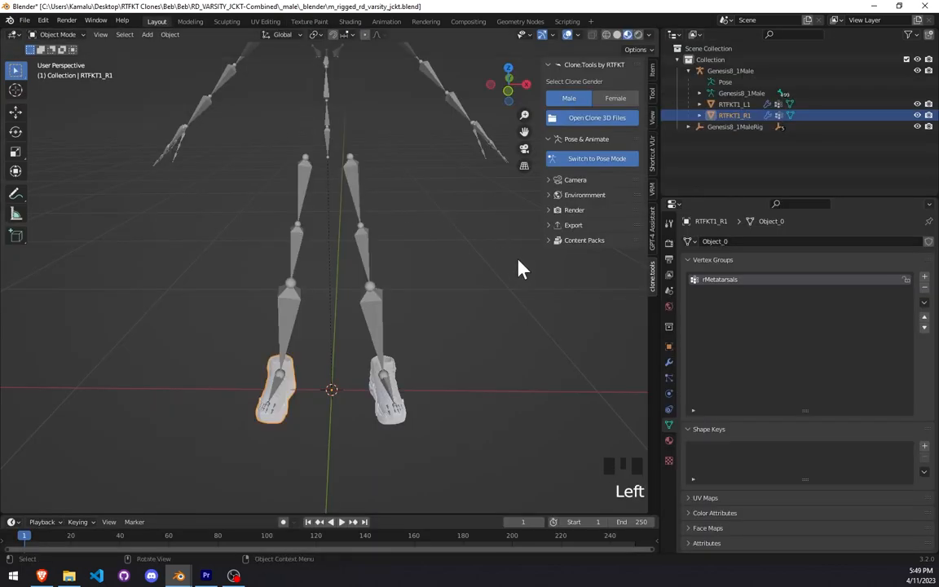
left_click(397, 380)
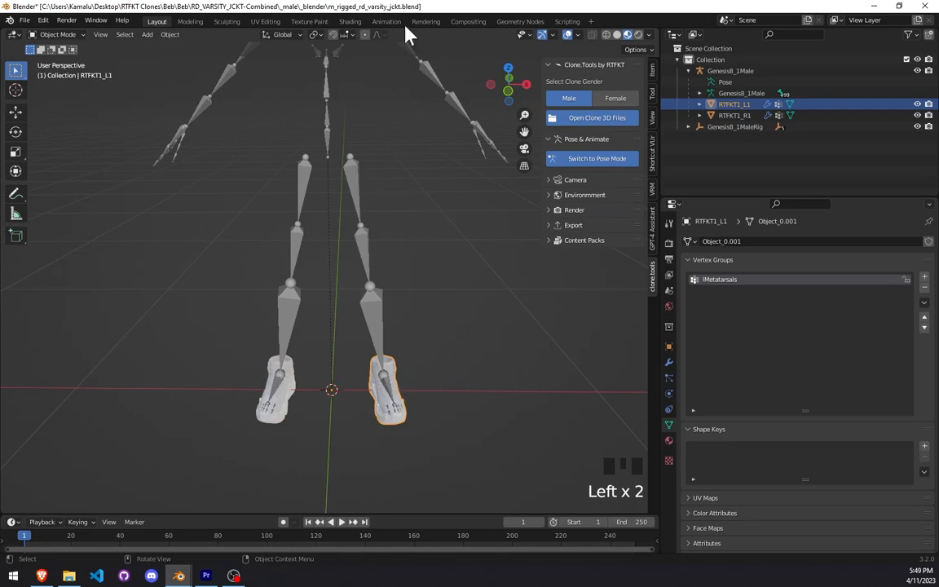
left_click(352, 22)
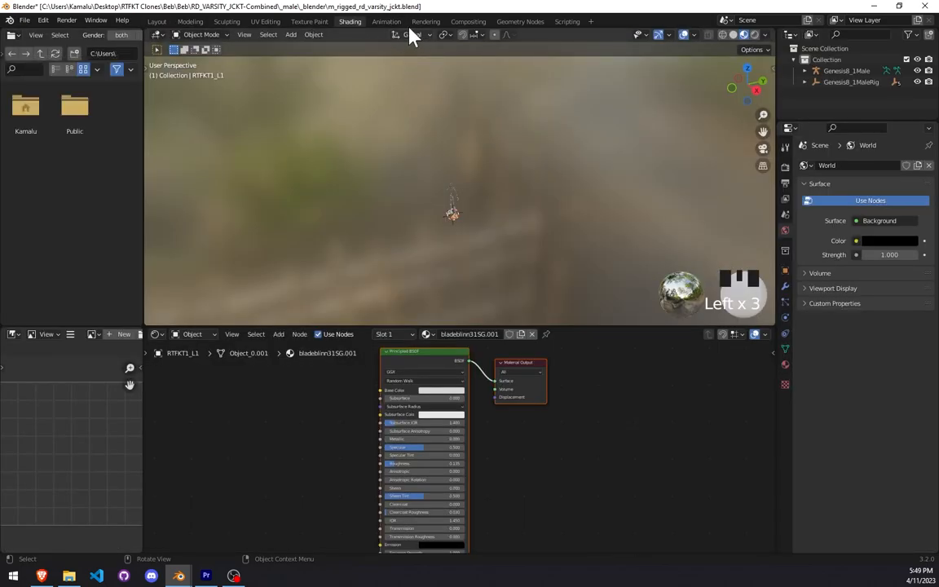
left_click(311, 21)
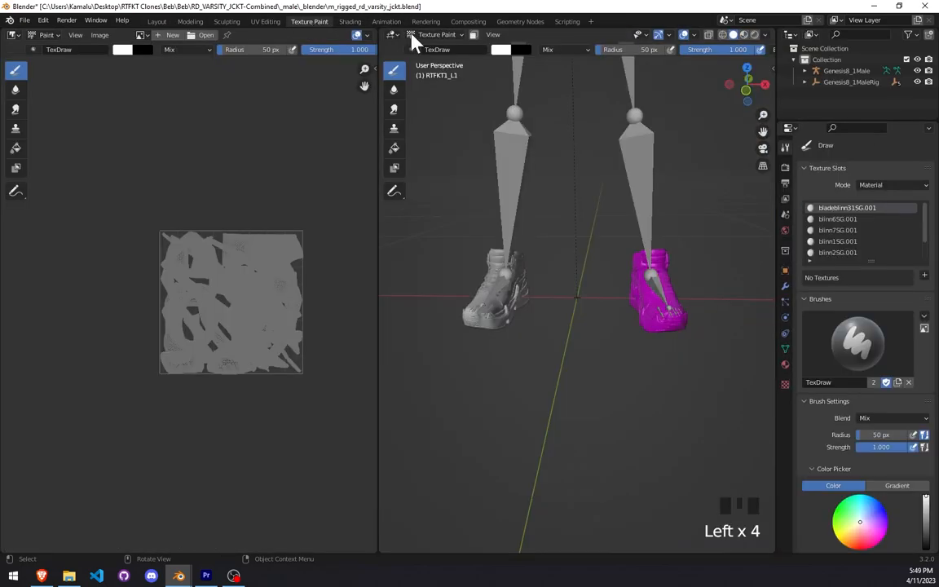
left_click(437, 35)
left_click(437, 97)
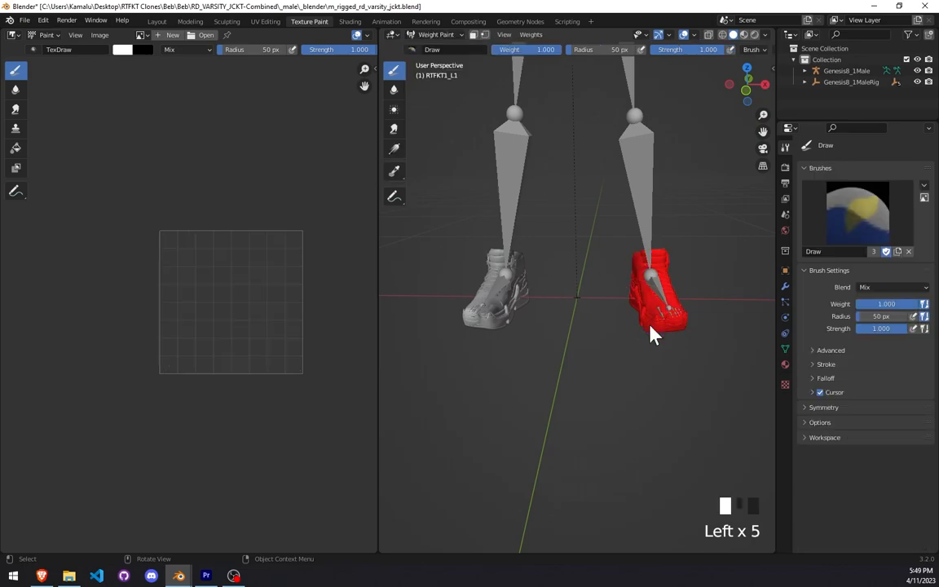
mouse_move(628, 279)
middle_mouse_down()
mouse_move(666, 261)
mouse_move(478, 287)
mouse_move(495, 318)
mouse_move(607, 301)
mouse_move(654, 262)
mouse_move(667, 235)
mouse_move(644, 220)
middle_mouse_up()
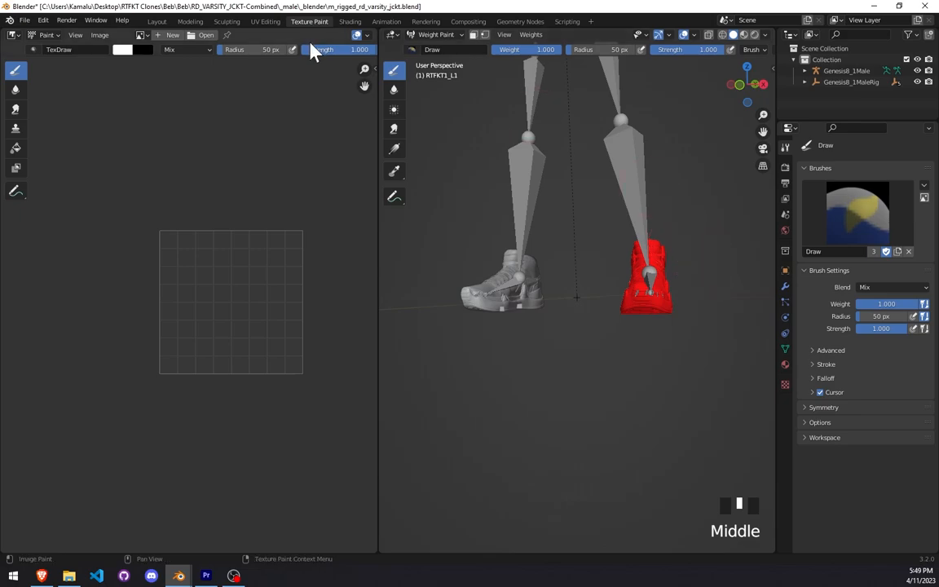
Step: Re-enter Weight Paint mode on RTFKT1_L1 and examine the weights across the shoe from ankle to toe against the foot bones
left_click(157, 21)
scroll(408, 392, "down", 2)
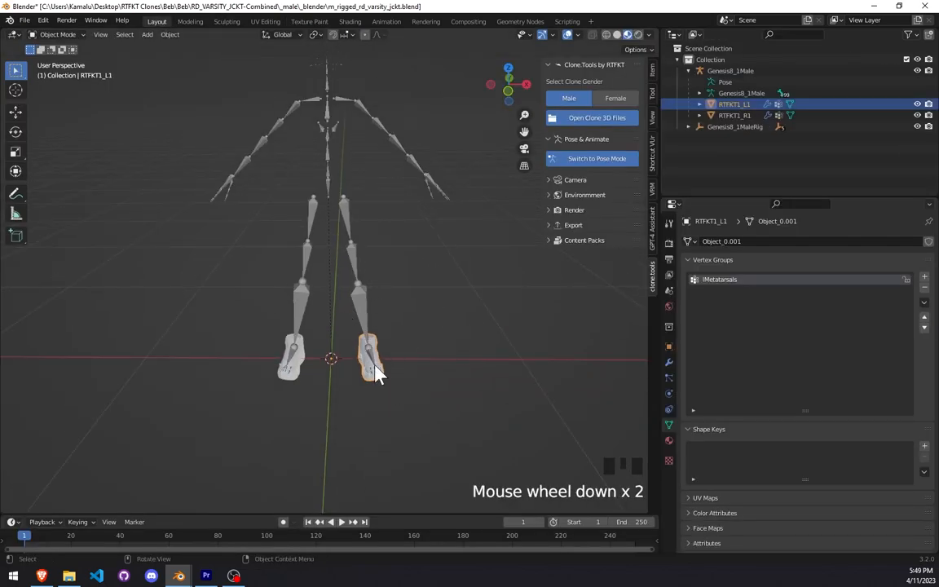
left_click(309, 21)
scroll(660, 150, "up", 4)
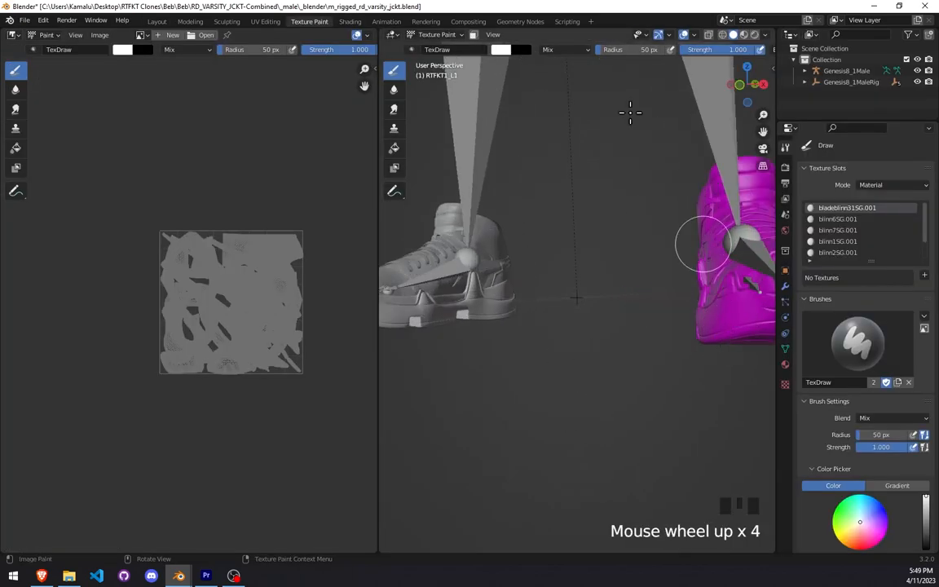
left_click(438, 34)
left_click(440, 96)
middle_click_drag(642, 281, 582, 312)
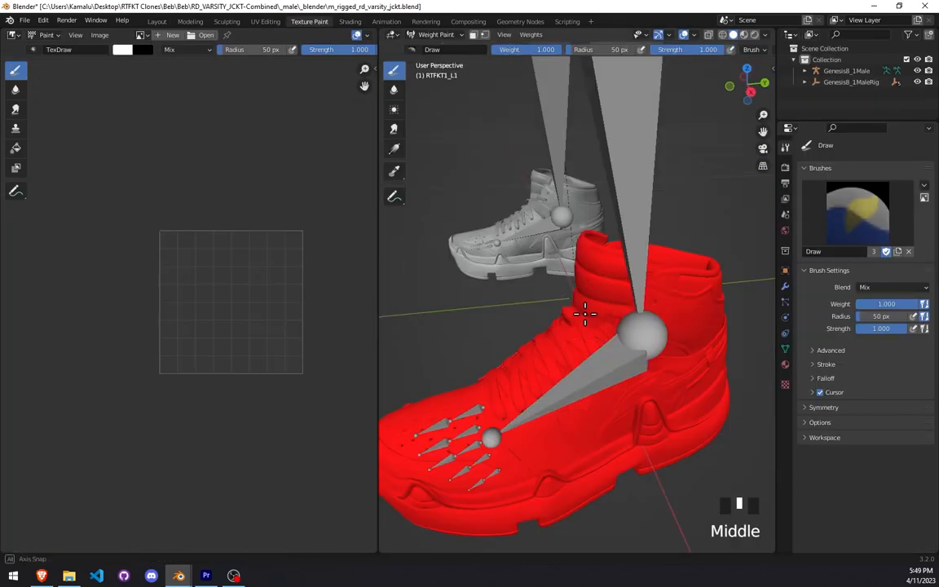
mouse_move(539, 380)
left_mouse_down()
mouse_move(638, 316)
mouse_move(524, 463)
mouse_move(706, 393)
mouse_move(535, 350)
mouse_move(672, 369)
mouse_move(703, 336)
left_mouse_up()
scroll(702, 335, "down", 2)
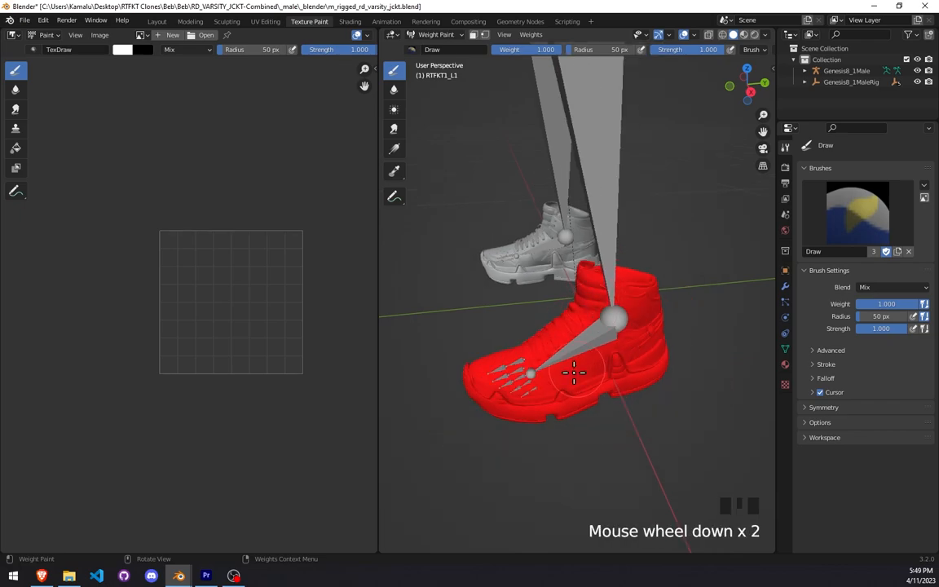
left_click_drag(462, 367, 549, 389)
mouse_move(550, 390)
middle_mouse_down()
mouse_move(579, 386)
mouse_move(277, 68)
middle_mouse_up()
scroll(582, 384, "up", 3)
scroll(566, 384, "down", 3)
Step: Switch the Genesis8_1Male armature to Pose Mode and apply the Male Default Pose from the pose library
left_click(158, 22)
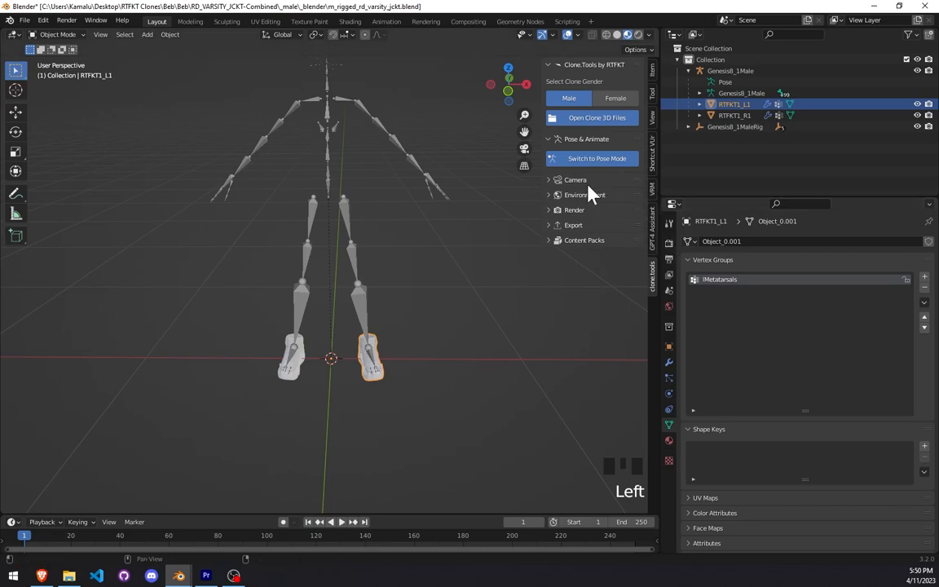
left_click(608, 158)
scroll(607, 261, "down", 1)
left_click(600, 344)
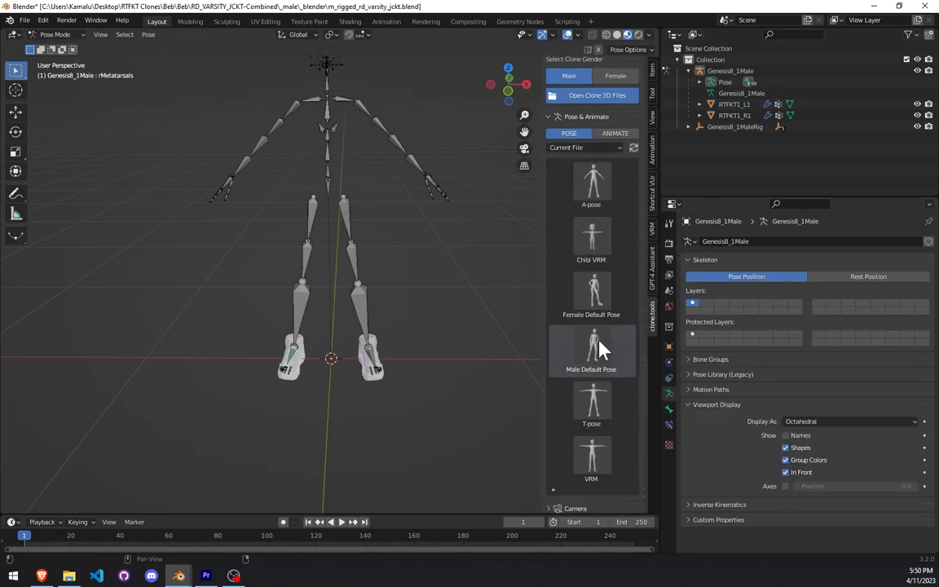
left_click(731, 71)
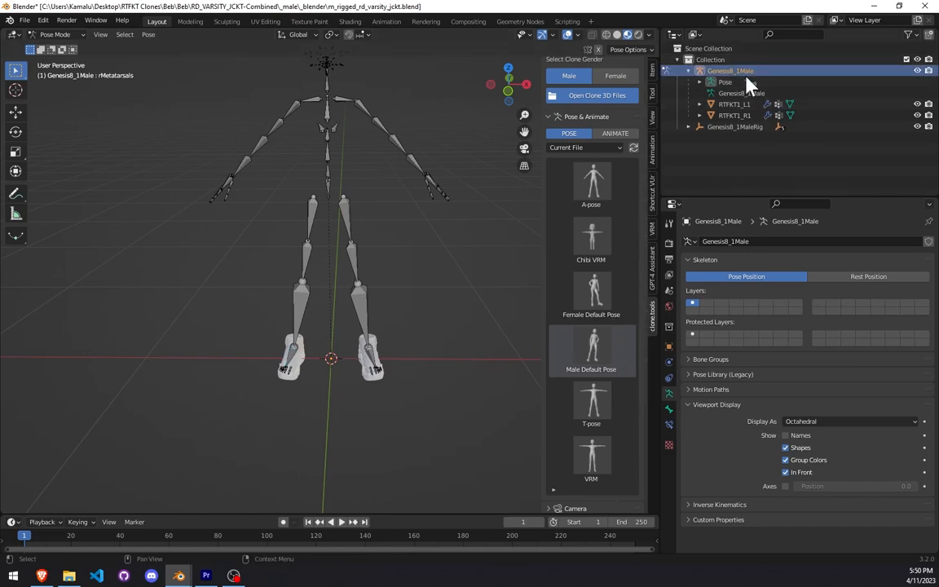
left_click(595, 355)
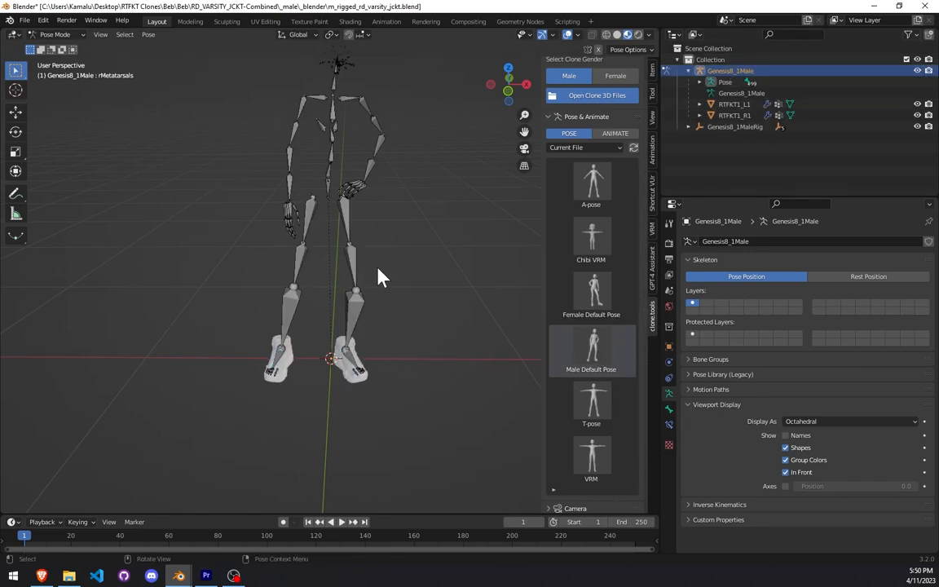
Step: Test the rig with the Female Default Pose and the A-pose, and collapse the Genesis8_1Male hierarchy
middle_click_drag(366, 269, 408, 289)
left_click(601, 289)
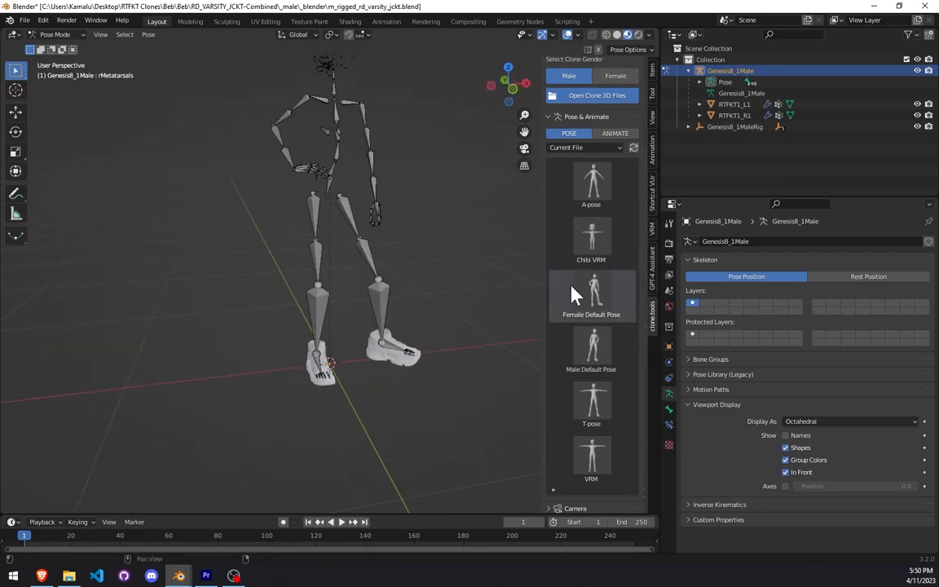
left_click(604, 198)
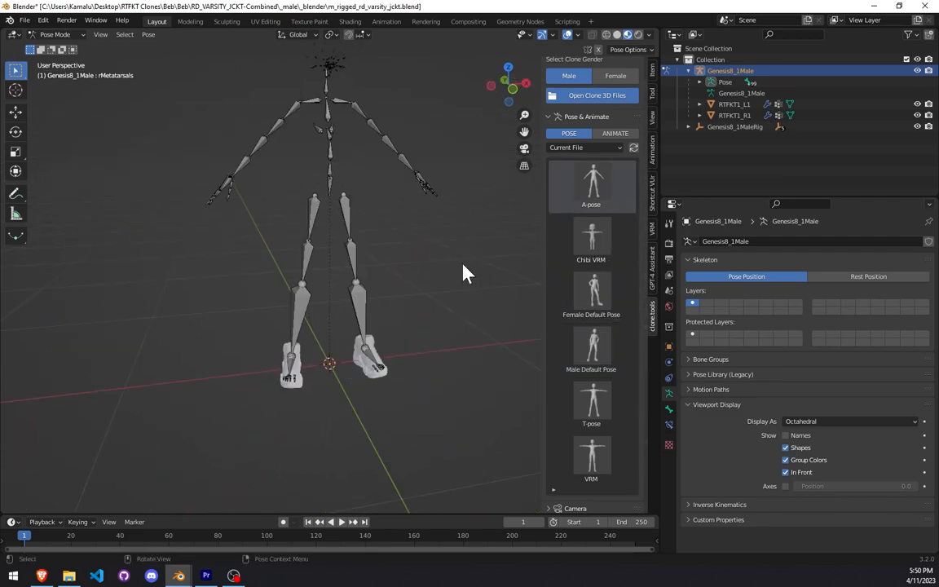
left_click(690, 72)
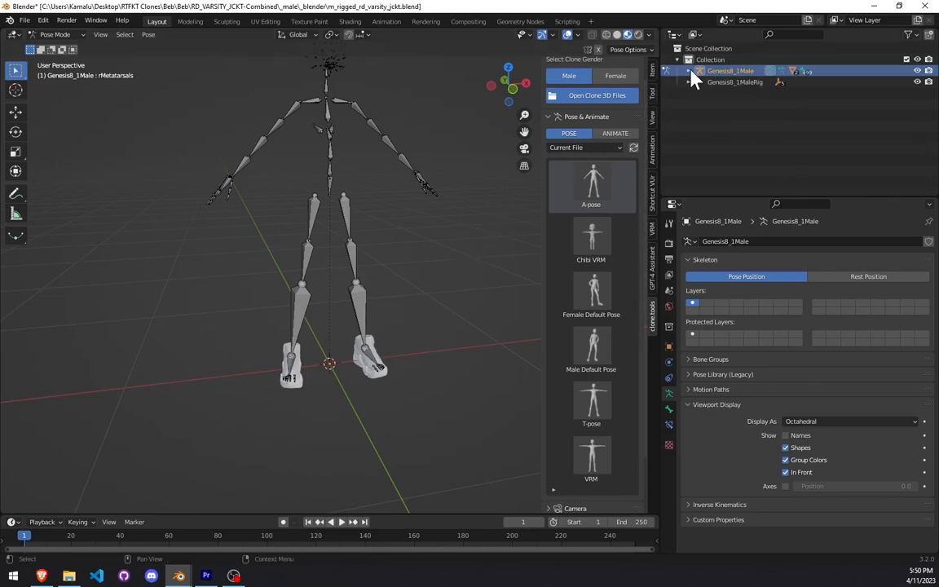
scroll(423, 195, "down", 2)
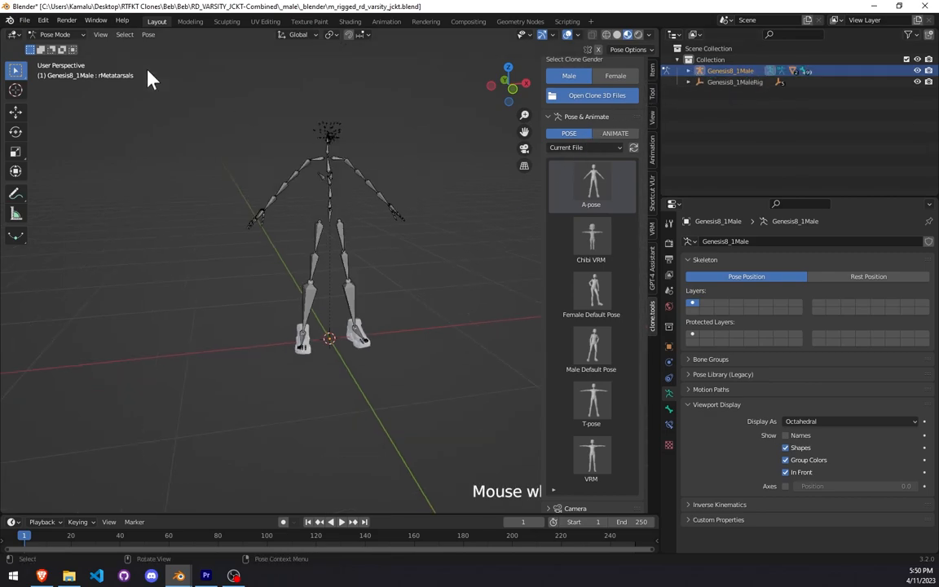
left_click(25, 21)
left_click(37, 106)
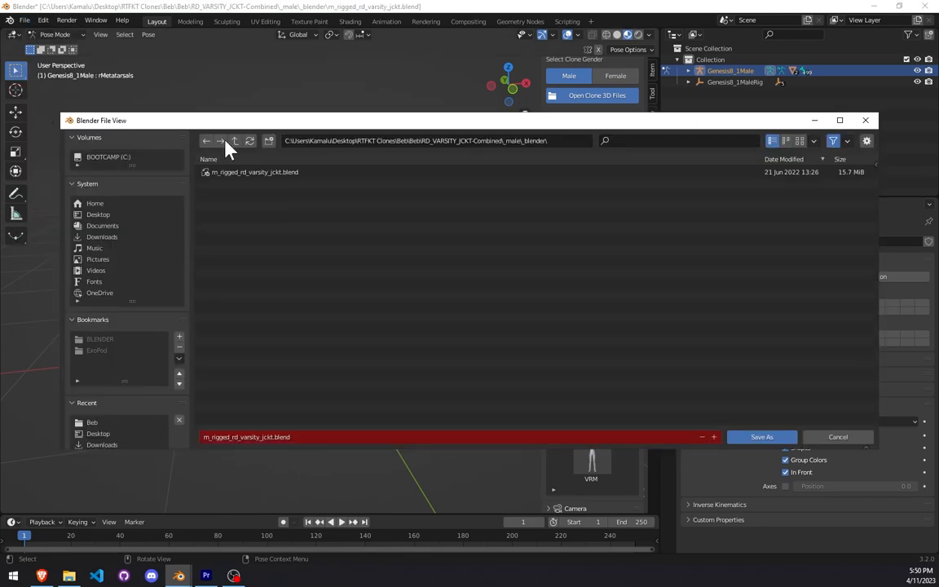
left_click(866, 121)
Step: Pack the external resources into the blend file
left_click(24, 21)
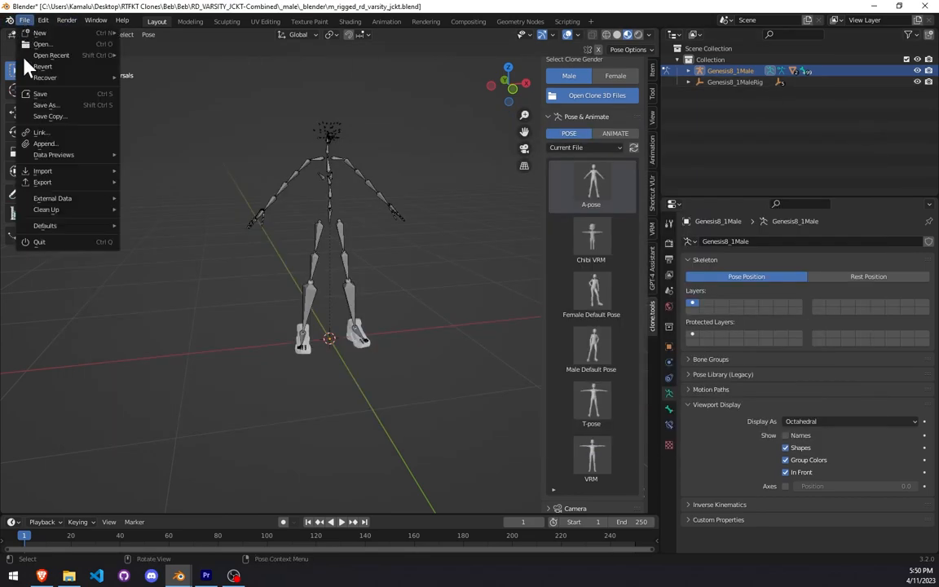
mouse_move(29, 203)
left_click(164, 198)
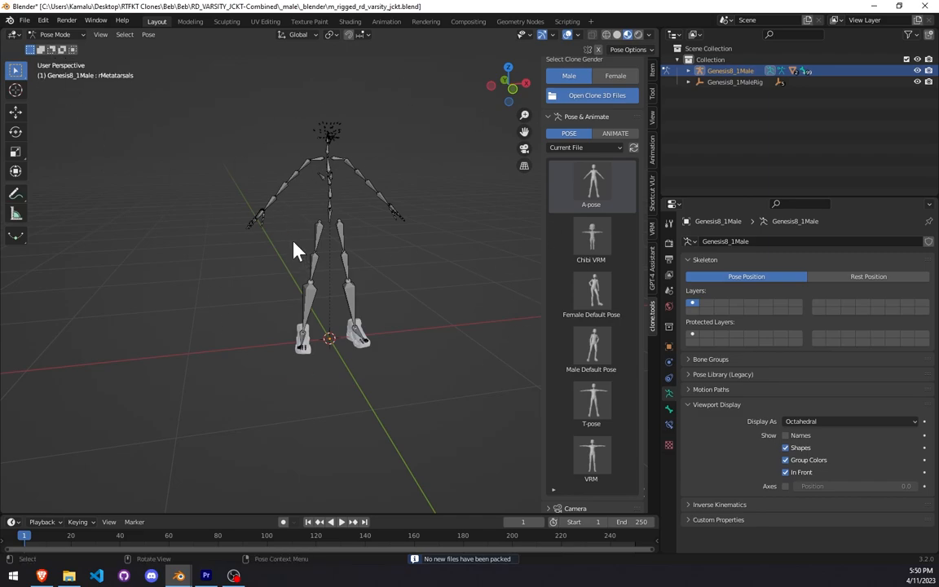
Step: Start saving the file under a new location, browsing to the _male\_blender folder inside Footwear-rtfkt_shoe-Combined
left_click(25, 21)
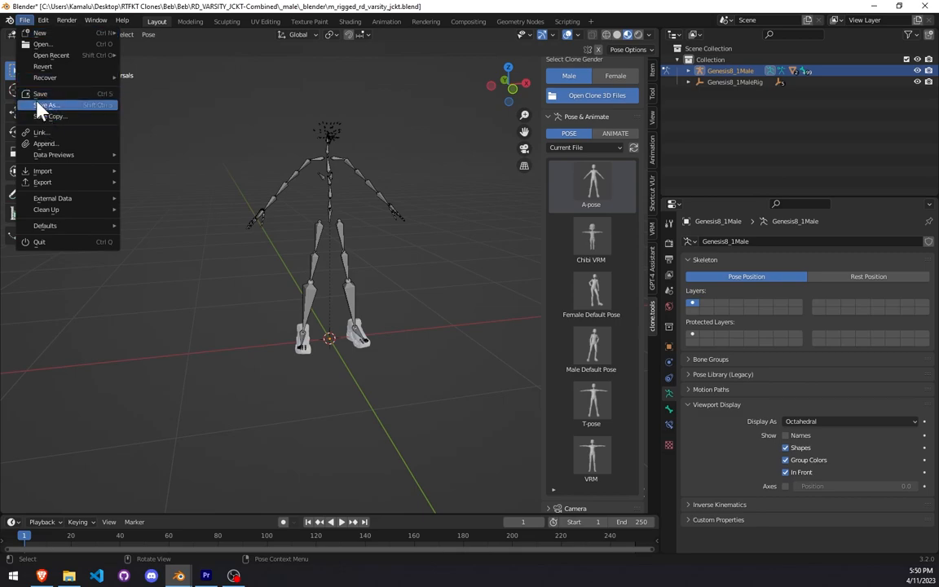
left_click(41, 105)
left_click(235, 142)
left_click(235, 142)
left_click(235, 142)
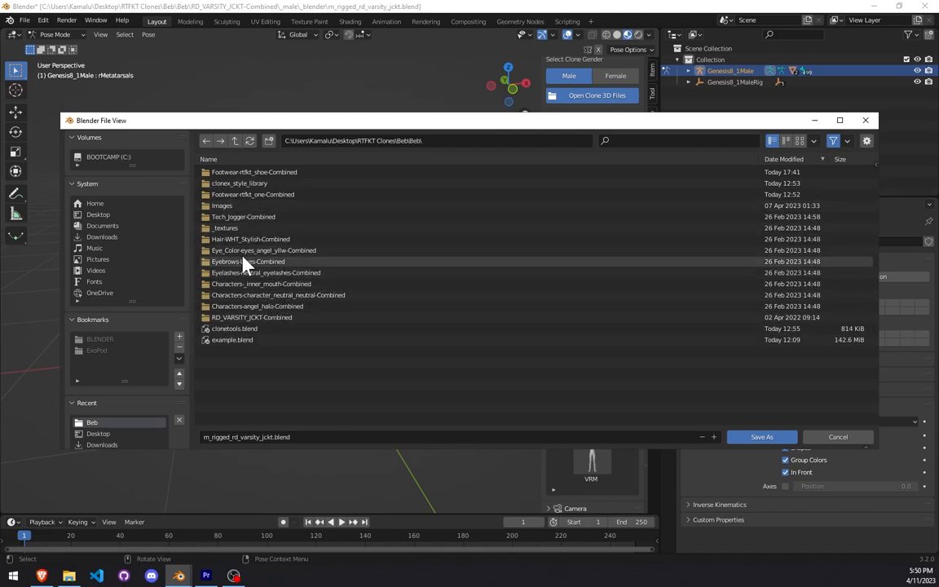
left_click(236, 173)
left_click(230, 185)
left_click(224, 175)
Step: Name the file m_rigged_rtfkt_shoe.blend and save it in the male _blender folder
left_click(226, 437)
left_click(226, 437)
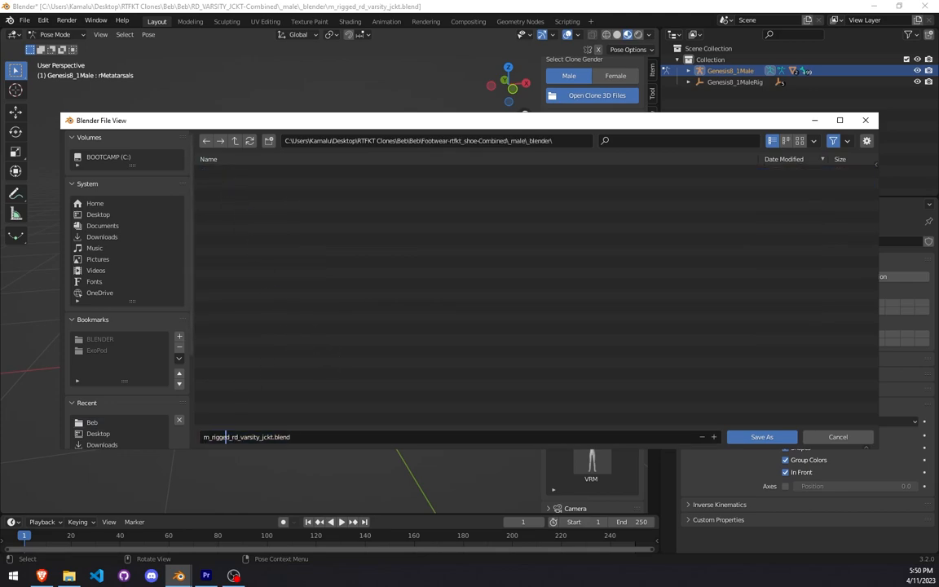
left_click_drag(202, 437, 273, 437)
left_click(237, 437)
left_click(225, 437)
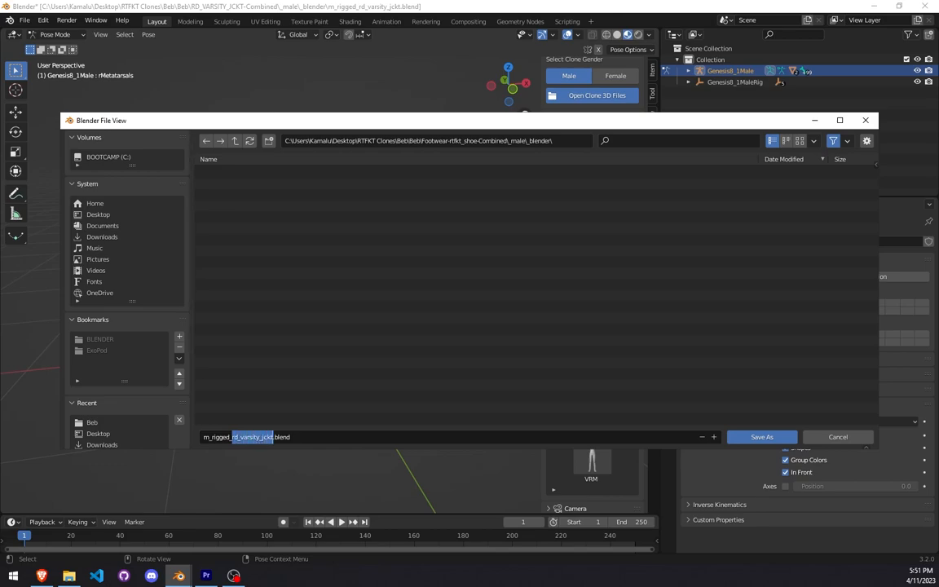
type("rtfkt_shoe")
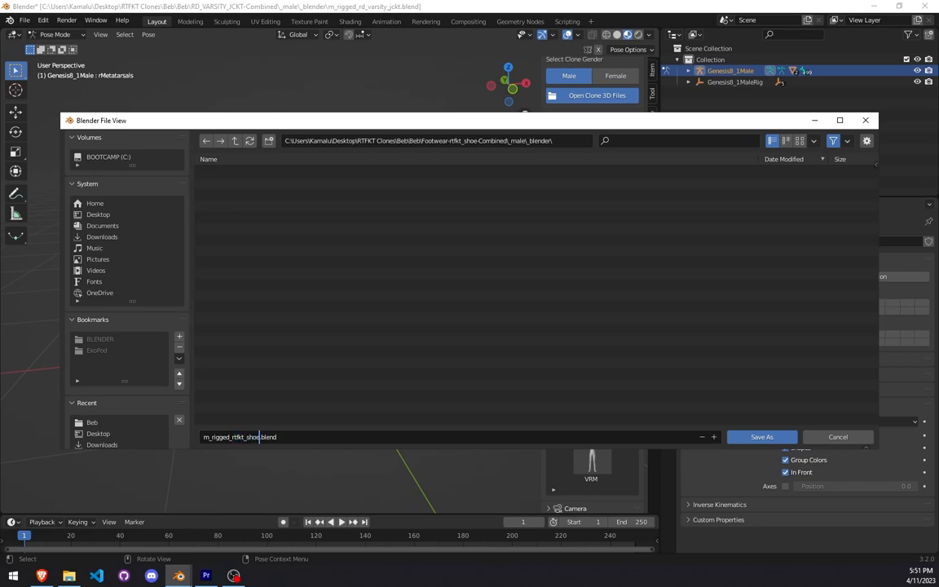
key("Return")
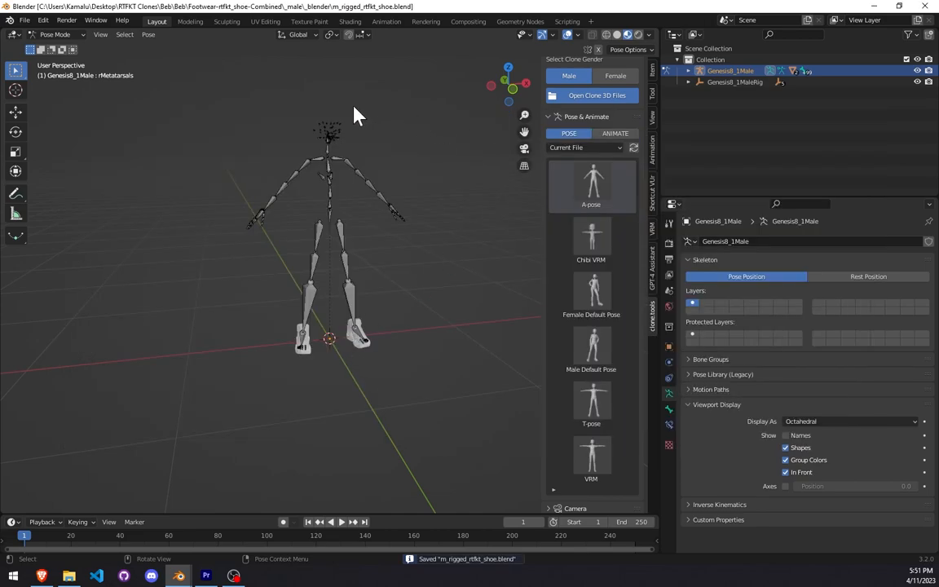
Step: Switch to File Explorer and check the saved blend file in Footwear-rtfkt_shoe-Combined\_male\_blender
left_click(69, 575)
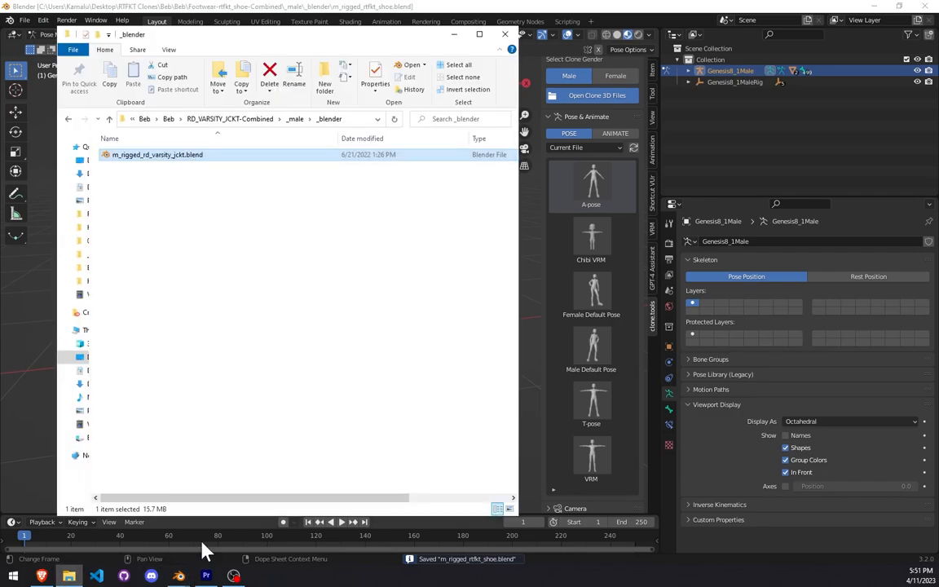
left_click(241, 120)
left_click(220, 119)
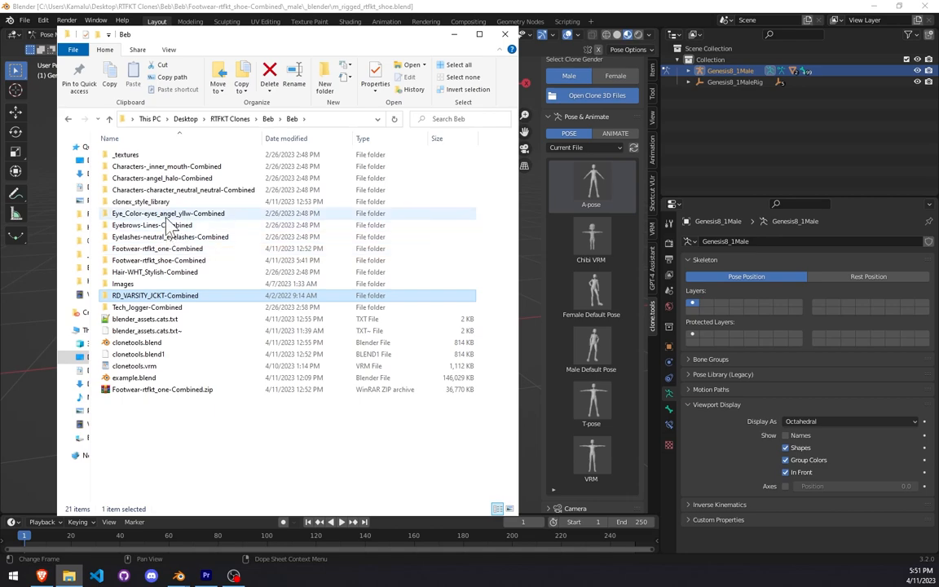
double_click(175, 261)
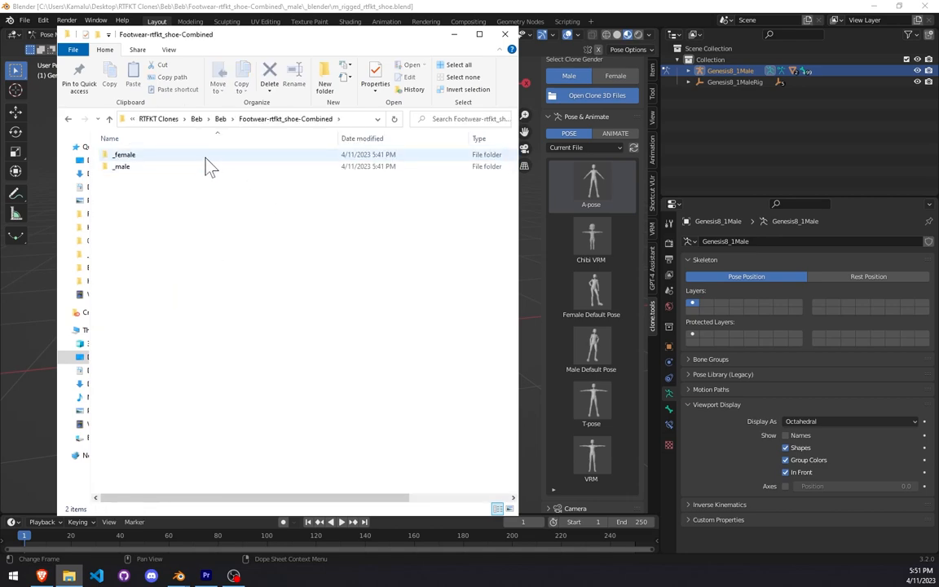
double_click(122, 154)
double_click(129, 159)
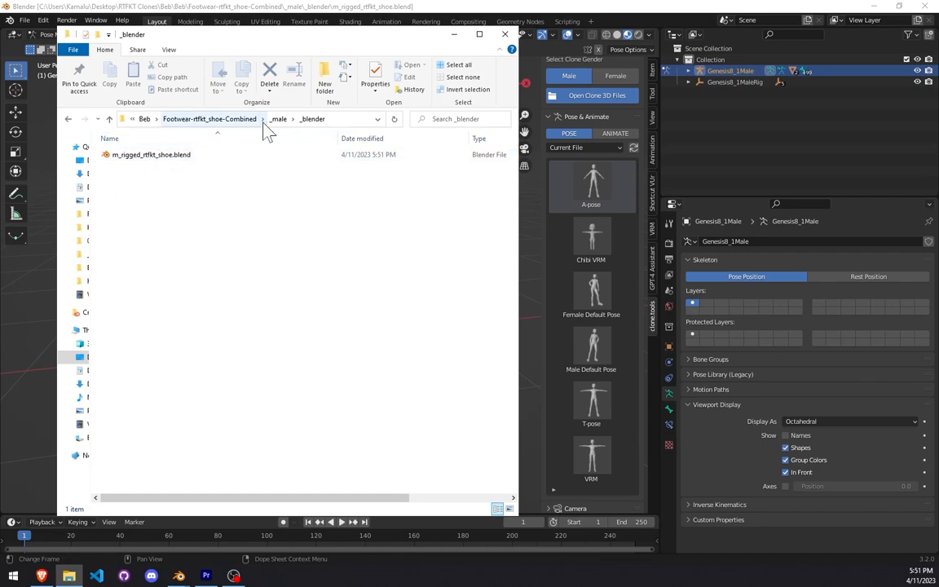
Step: Browse to RD_VARSITY_JCKT-Combined\_female\_blender and open f_rigged_rd_varsity_jckt.blend
left_click(232, 119)
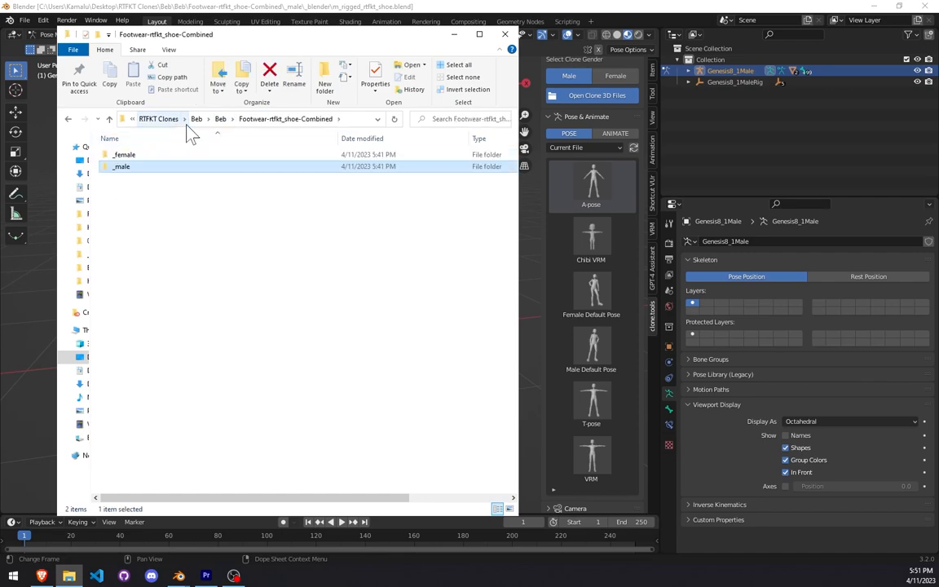
left_click(219, 120)
double_click(151, 294)
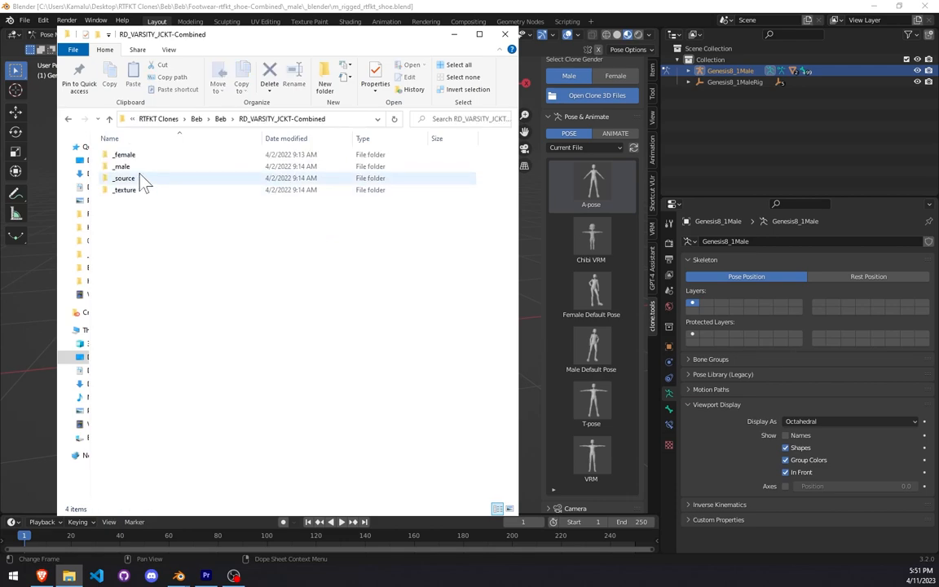
left_click(129, 166)
double_click(126, 155)
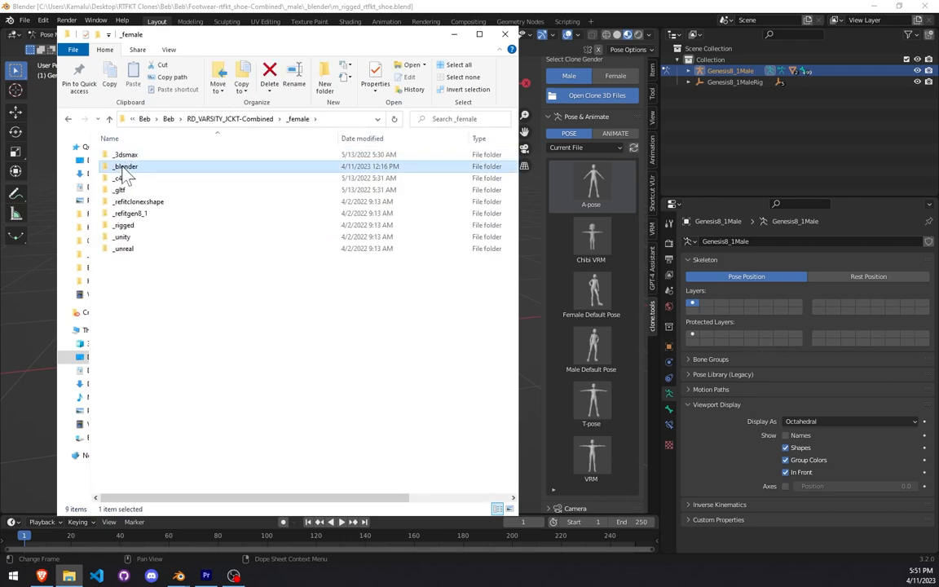
double_click(125, 168)
left_click(137, 158)
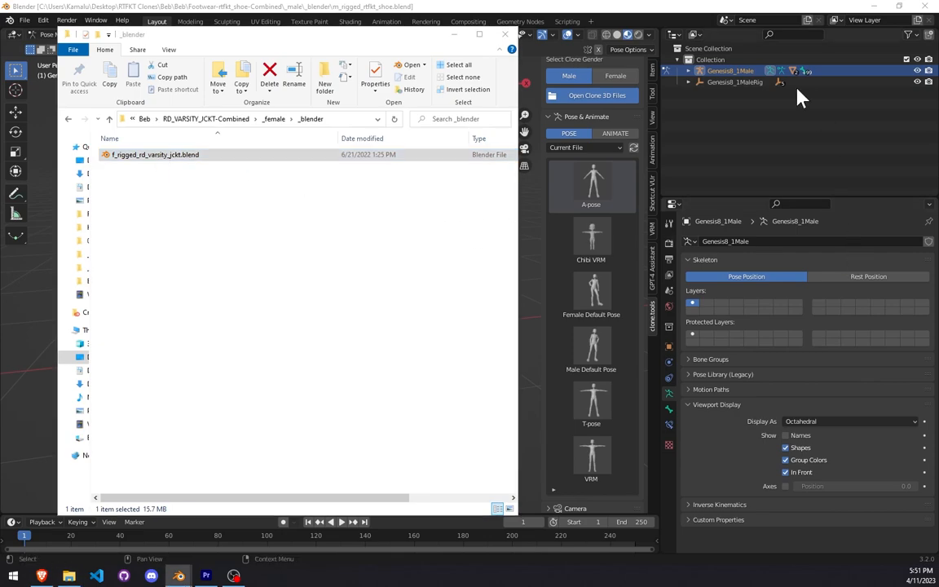
Step: Inspect the Genesis8_1Female rig and its jacket in the female file, and return to the male shoe file
left_click(455, 35)
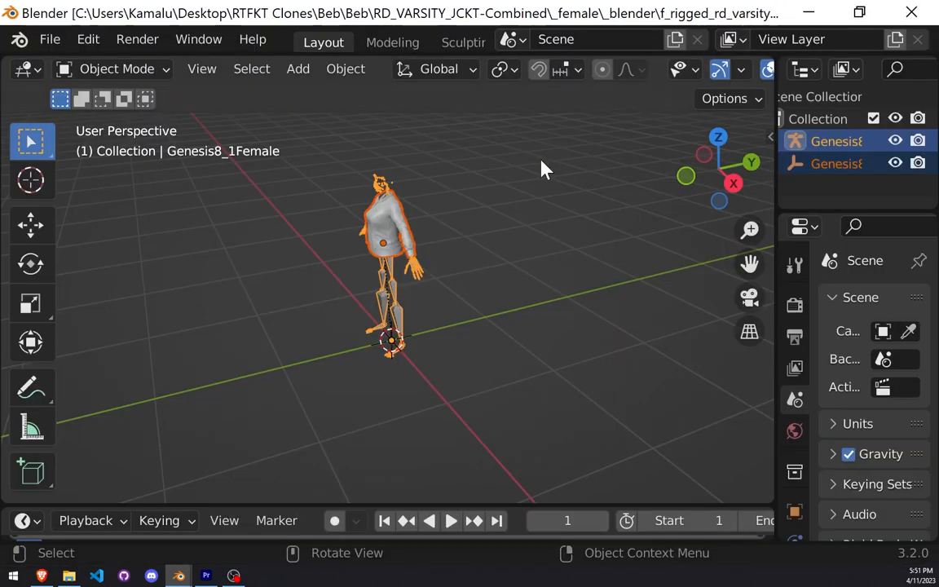
left_click_drag(554, 7, 560, 30)
double_click(539, 26)
middle_click_drag(505, 82, 367, 212)
left_click(409, 146)
key("Delete")
scroll(489, 204, "up", 2)
middle_click_drag(528, 207, 406, 8)
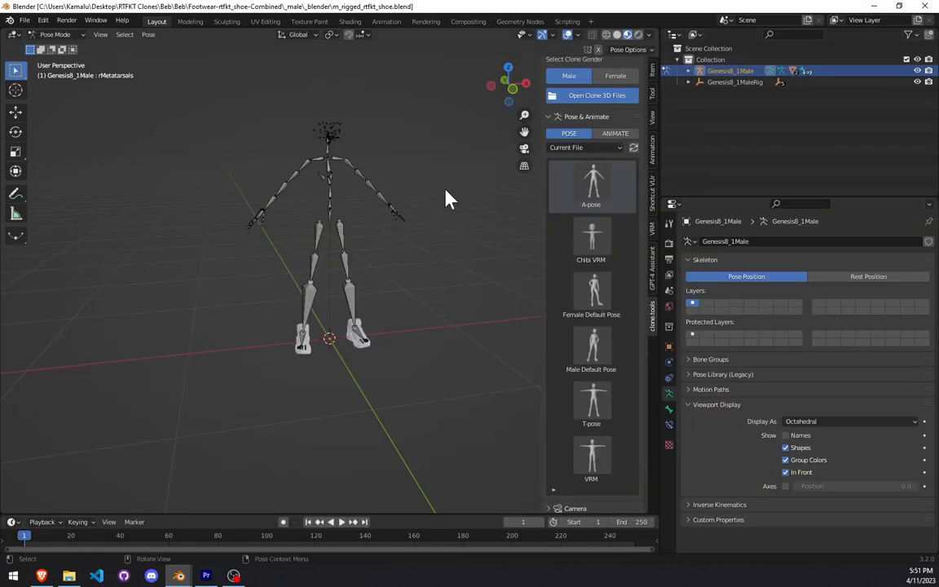
Step: Rename the Genesis8_1Male armature object as Genesis8_1Female
middle_click_drag(448, 199, 317, 199)
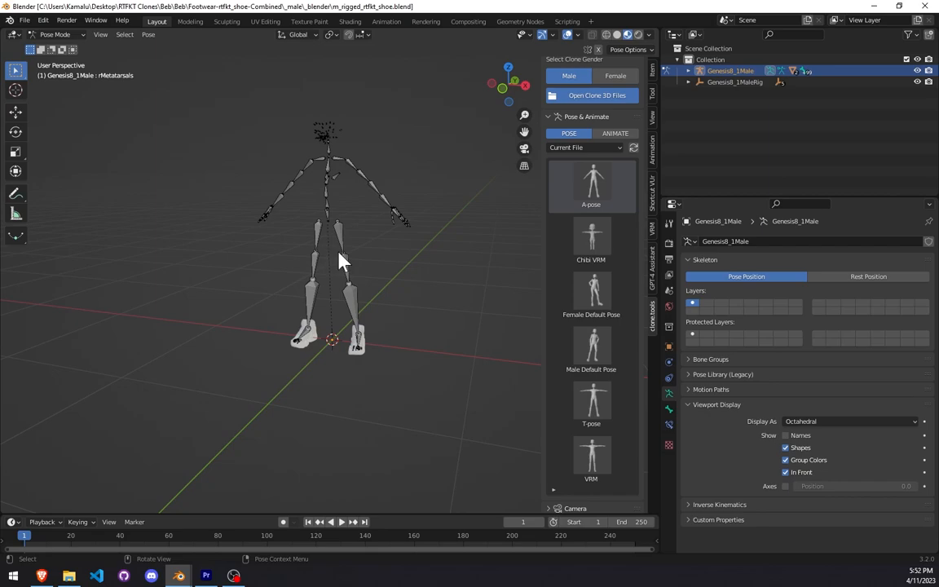
middle_click_drag(338, 254, 323, 228)
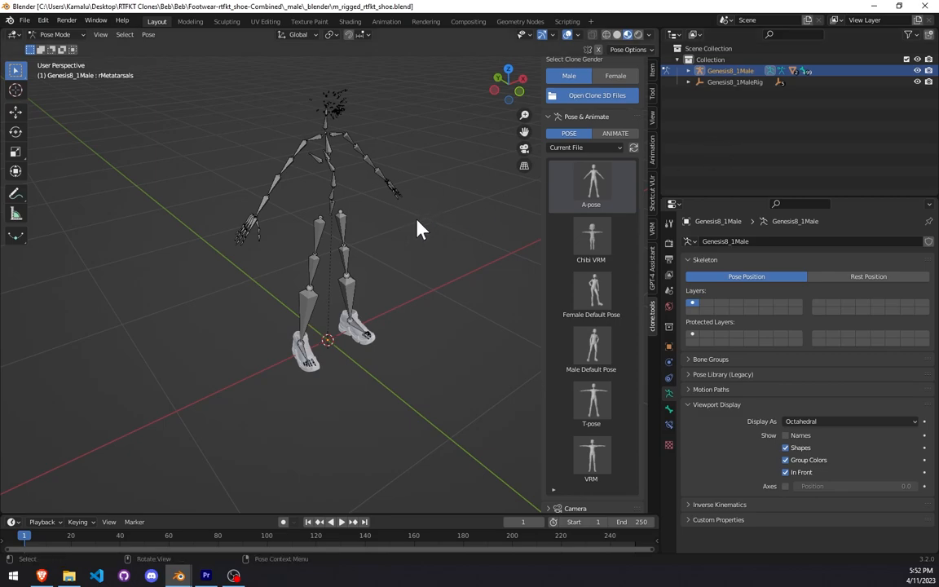
double_click(734, 71)
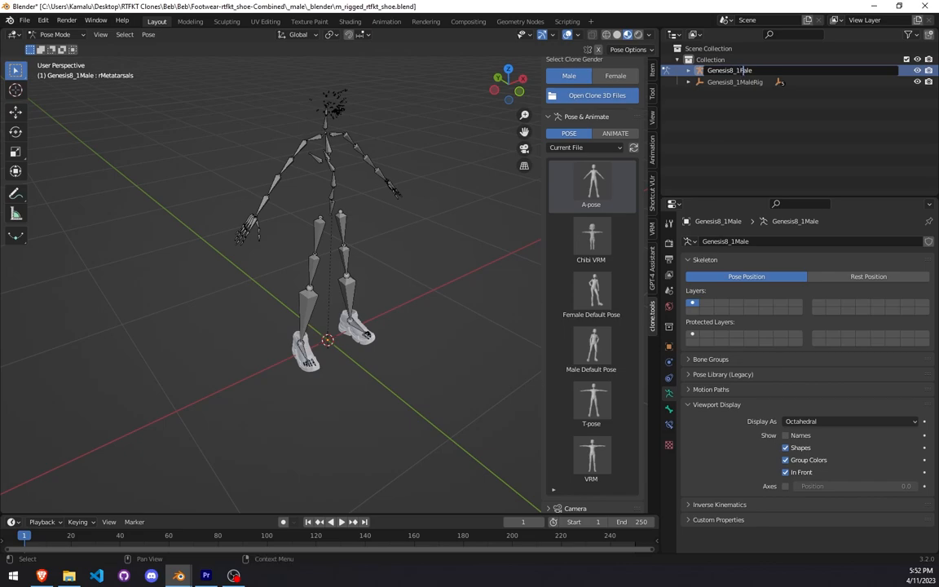
key("Return")
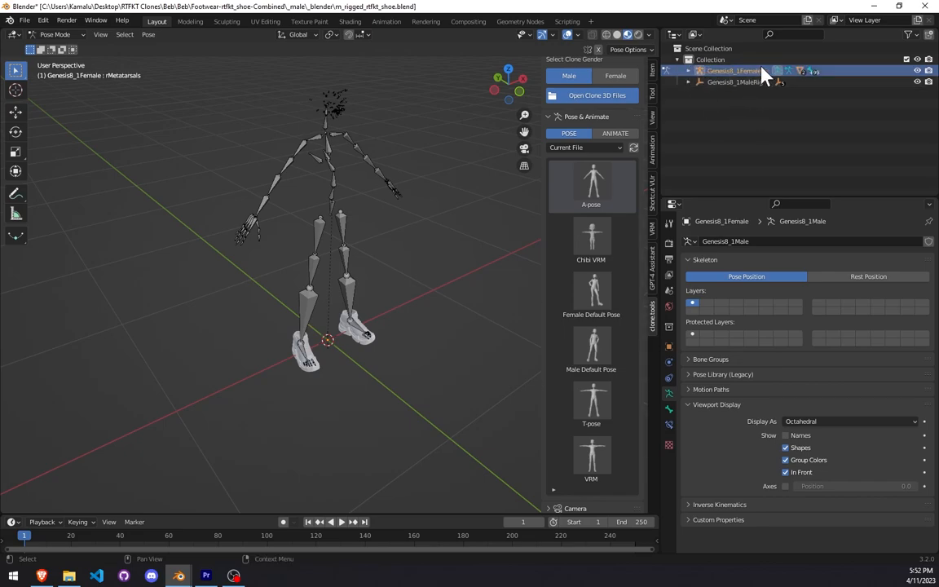
Step: Expand the Genesis8_1MaleRig empty and rename it as Genesis8_1FemaleRig
left_click(699, 82)
double_click(754, 83)
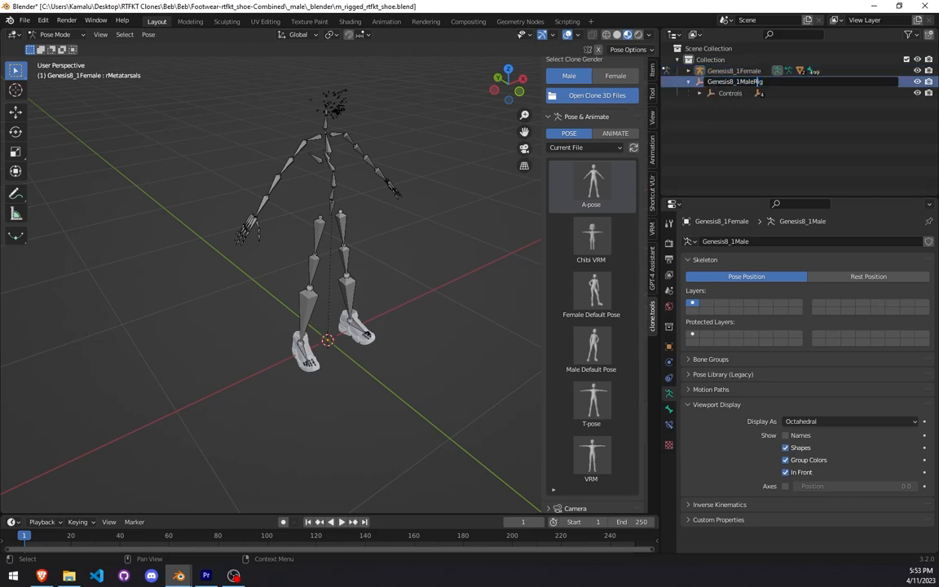
key("BackSpace")
key("BackSpace")
key("BackSpace")
key("BackSpace")
type("Fem,a")
key("Return")
Step: Expand the rig hierarchies and rename the armature data under Genesis8_1Female as Genesis8_1Female
left_click(700, 93)
left_click(710, 105)
left_click(689, 71)
double_click(759, 95)
left_click(749, 93)
type("Fe")
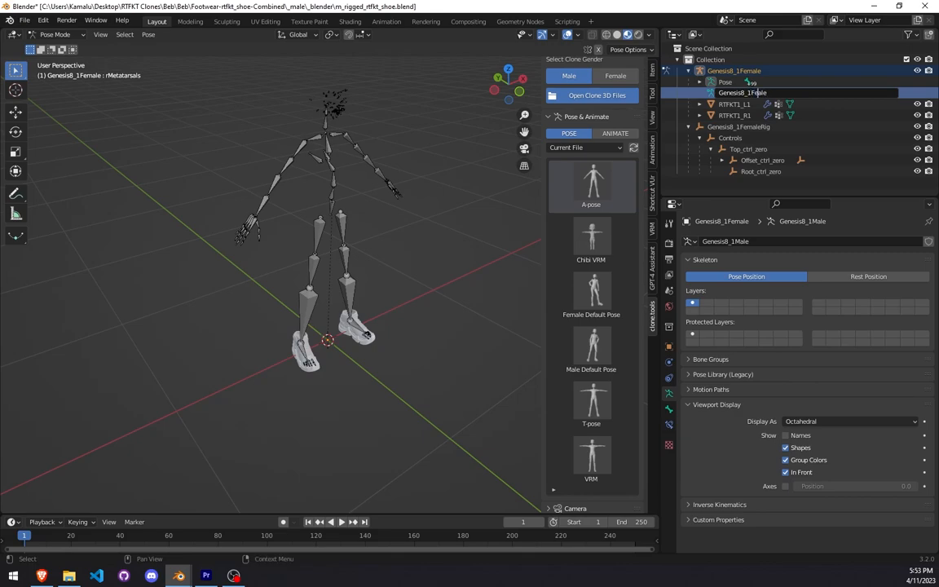
key("Return")
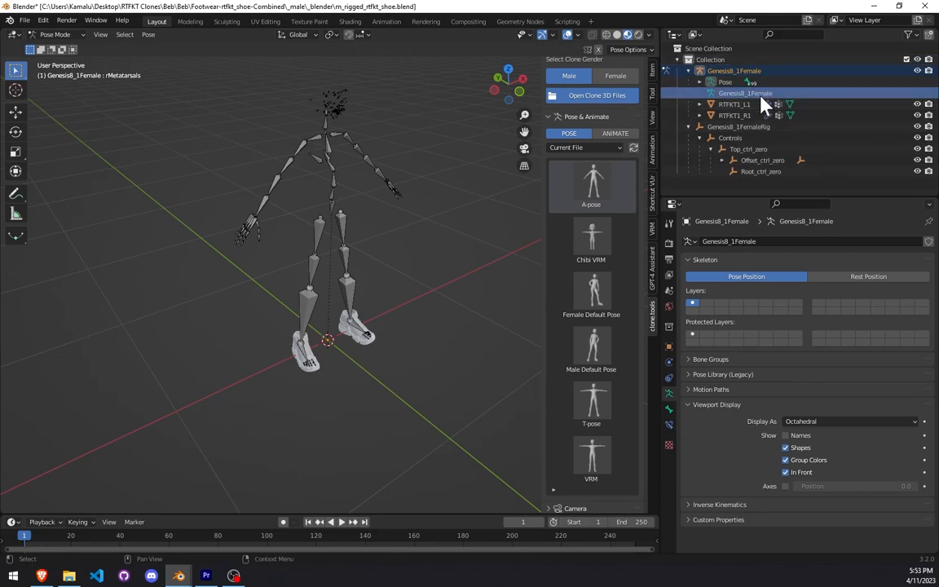
left_click(688, 71)
Step: Save the female version as f_rigged_rtfkt_shoe.blend in the Footwear-rtfkt_shoe-Combined\_female\_blender folder
left_click(26, 20)
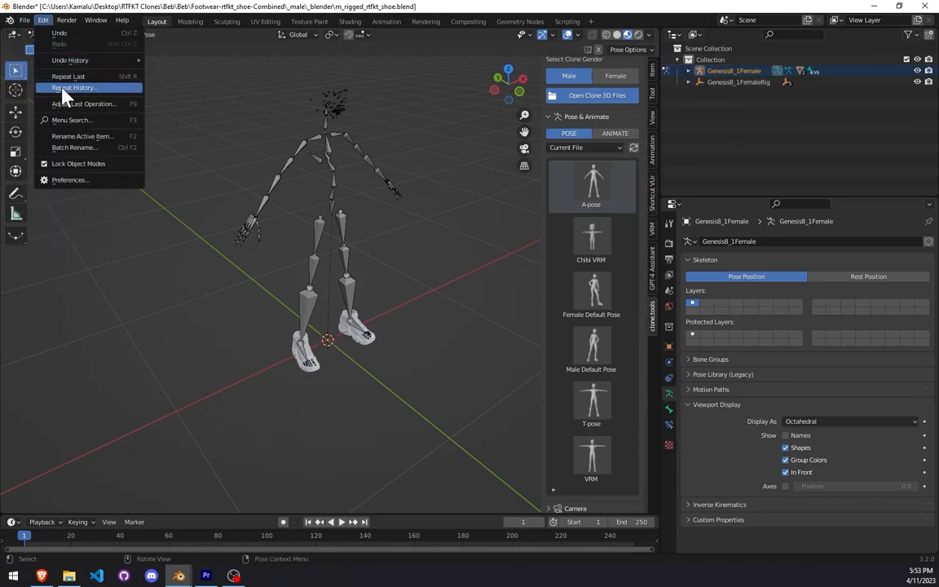
mouse_move(67, 199)
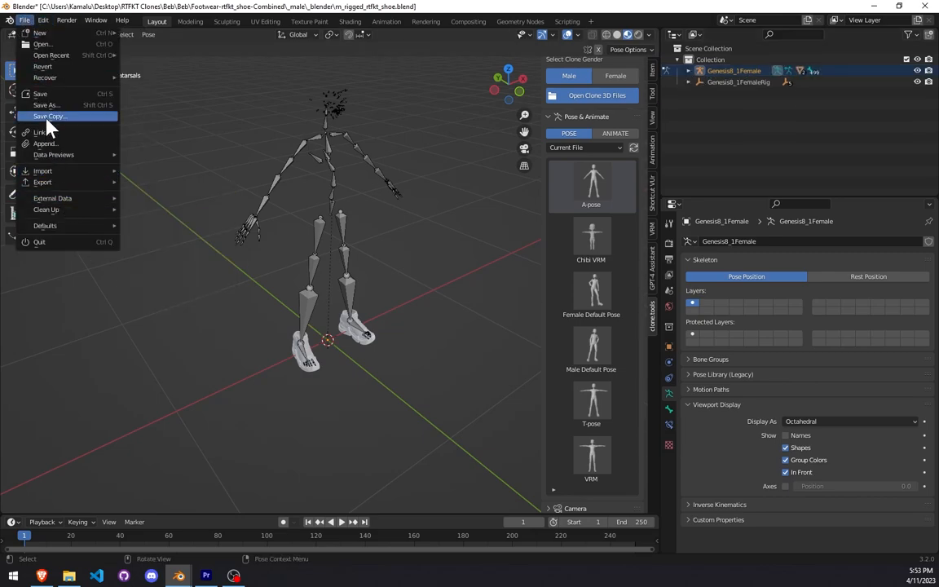
left_click(45, 105)
left_click(235, 147)
left_click(236, 146)
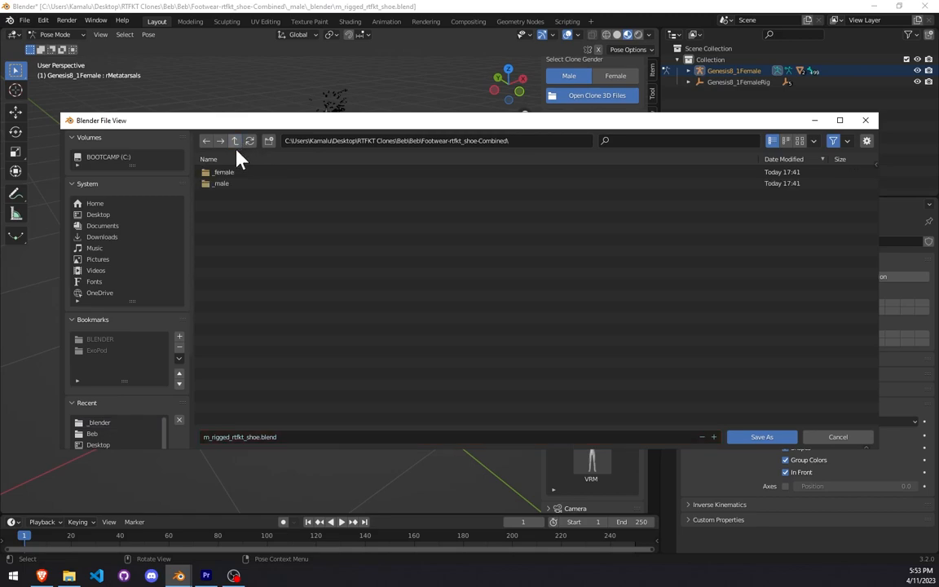
double_click(236, 173)
double_click(229, 174)
left_click(209, 437)
key("BackSpace")
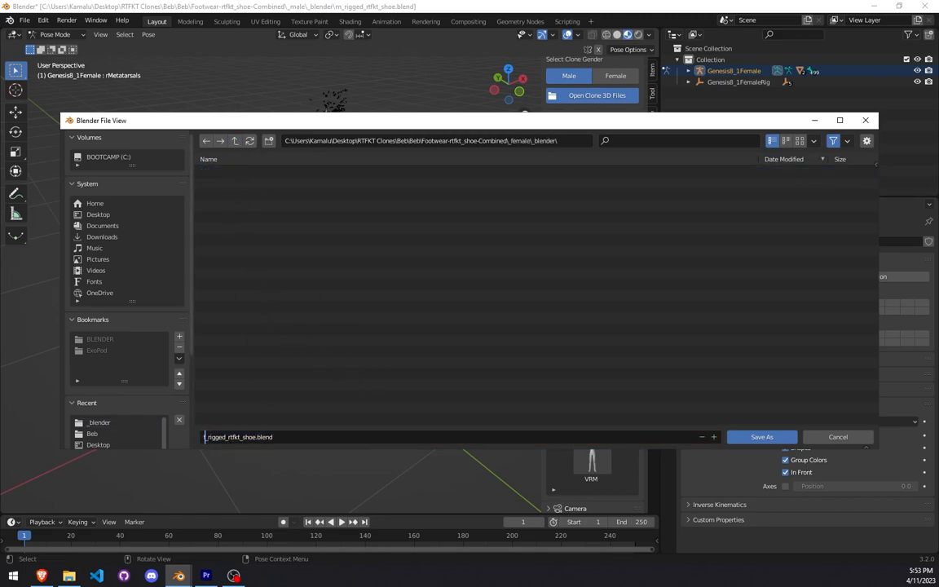
type("f")
left_click(760, 437)
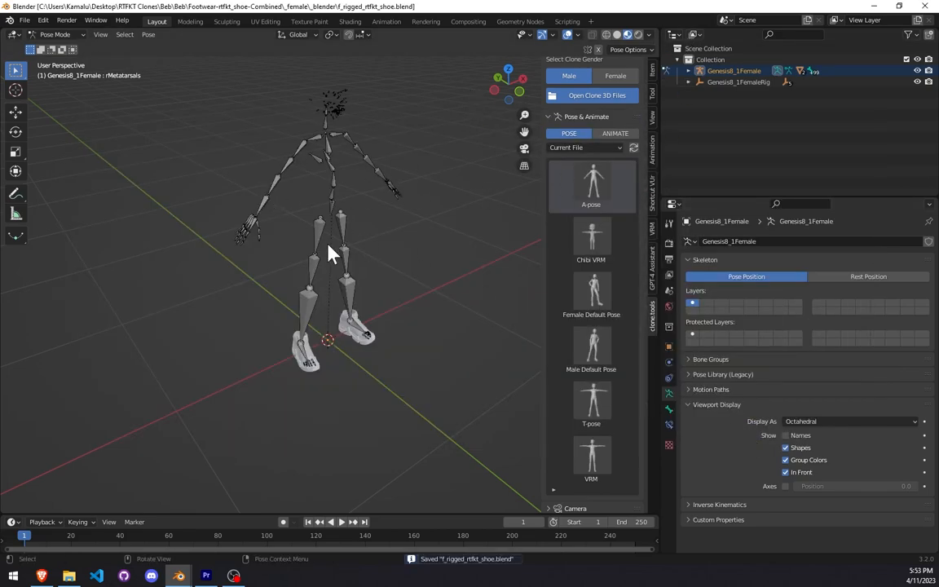
Step: Inspect the shoes on the female rig from several angles, and switch to the clonetools.blend window
middle_click_drag(334, 247, 279, 227)
scroll(277, 326, "up", 4)
middle_click_drag(276, 346, 392, 388)
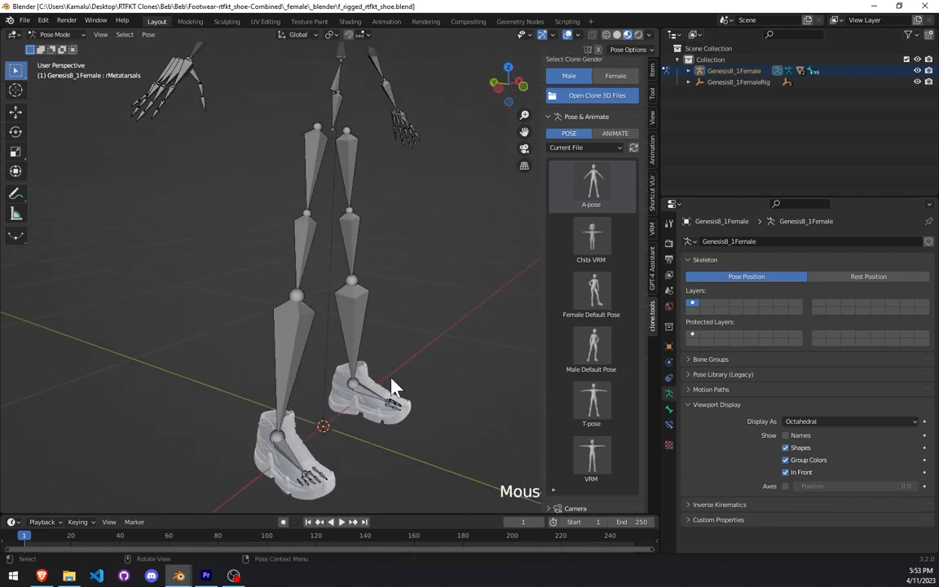
scroll(398, 335, "down", 5)
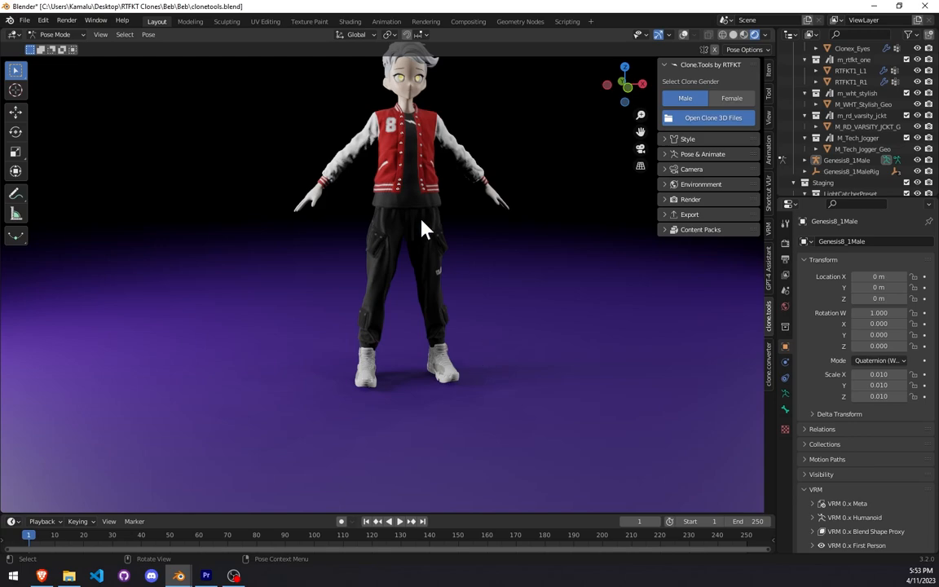
Step: In File Explorer, delete Footwear-rtfkt_one-Combined.zip and the Footwear-rtfkt_one-Combined folder from the inner Beb folder
left_click(69, 576)
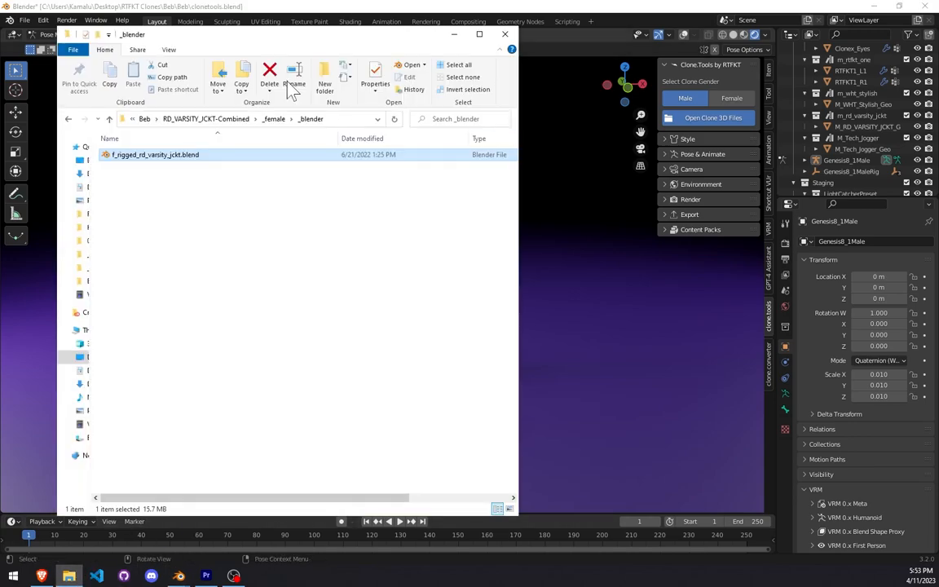
left_click(206, 119)
left_click(217, 119)
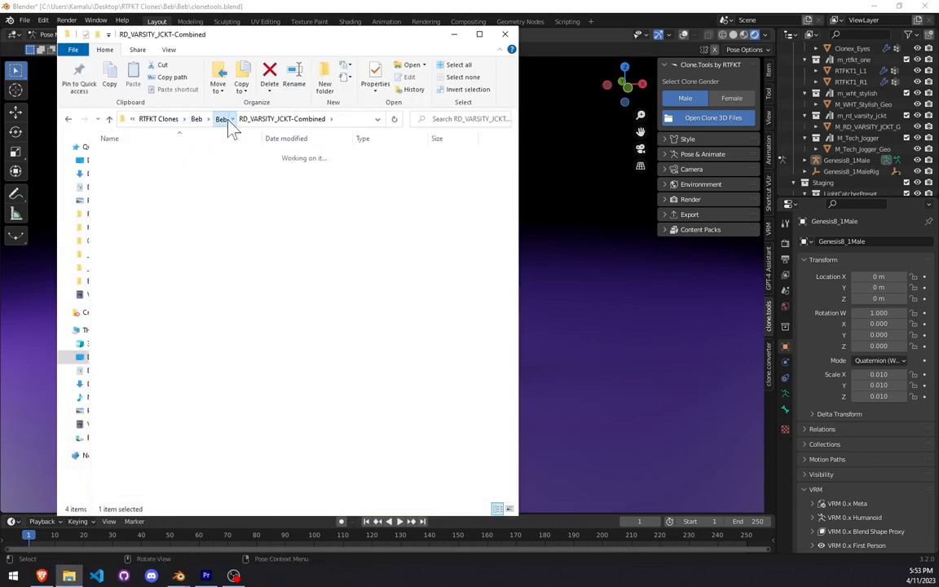
left_click(163, 390)
key("Delete")
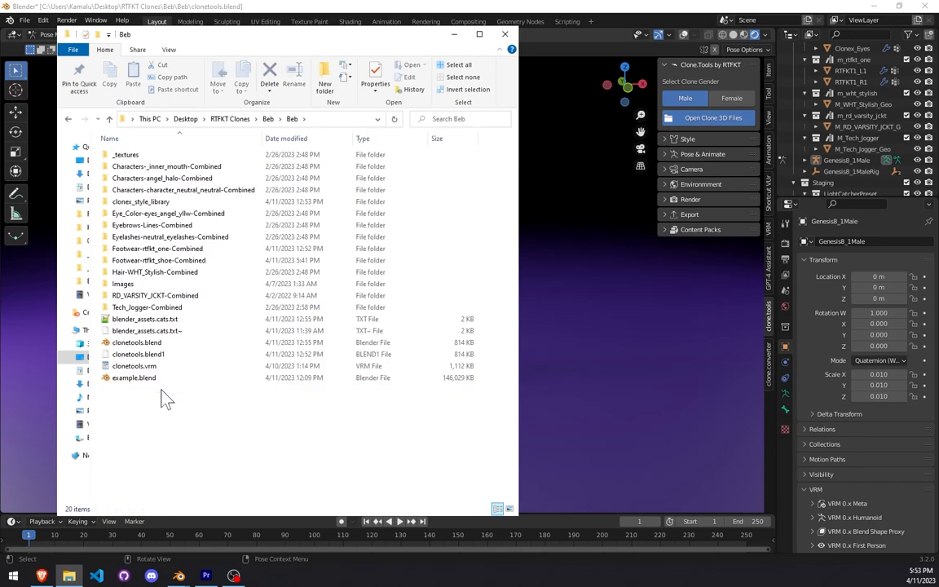
left_click(189, 249)
key("Delete")
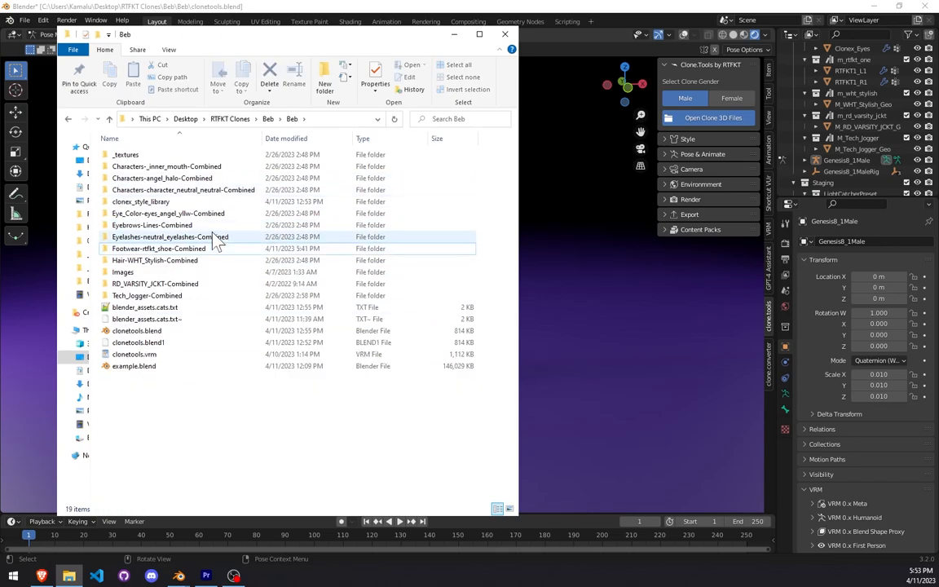
Step: Copy the name of the Footwear-rtfkt_shoe-Combined folder without renaming it
left_click(133, 249)
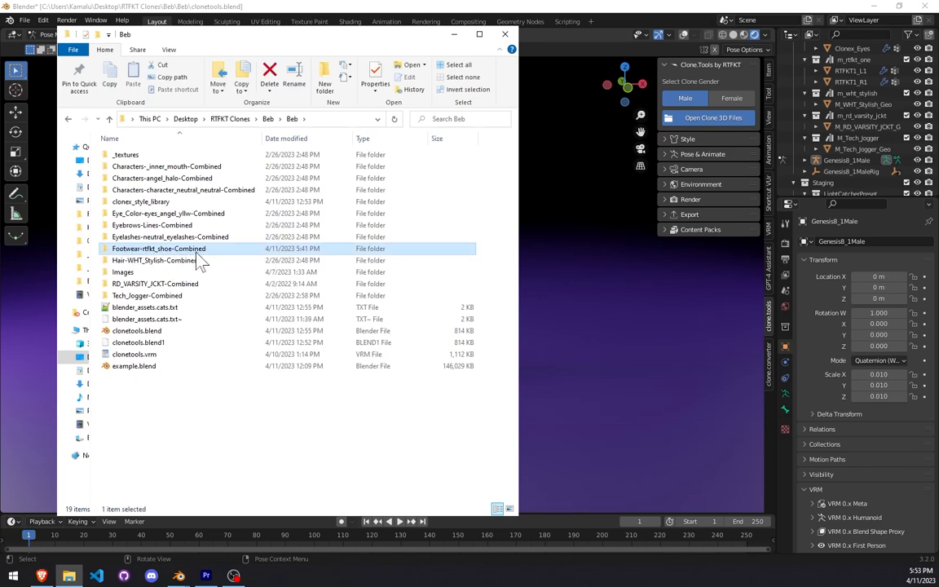
key("F2")
right_click(184, 245)
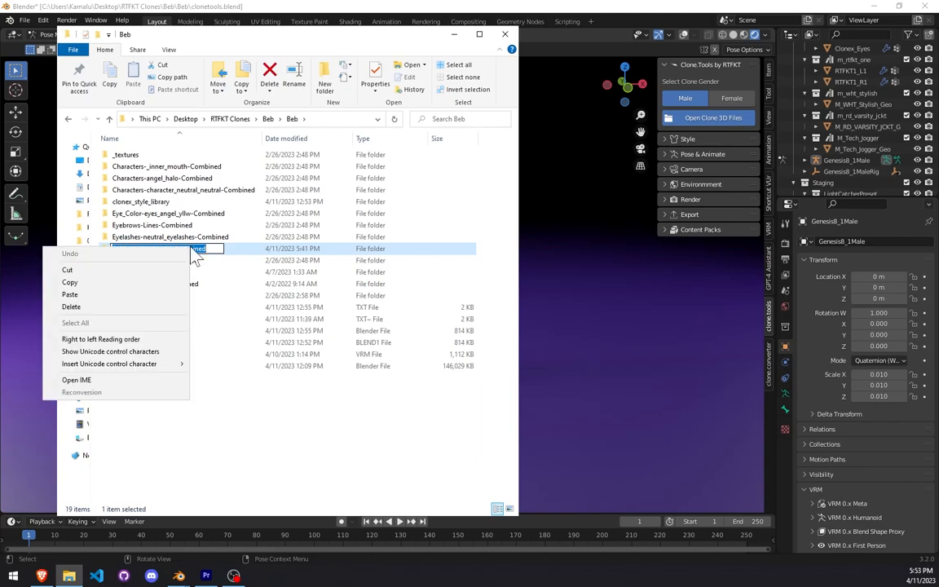
left_click(88, 281)
left_click(209, 261)
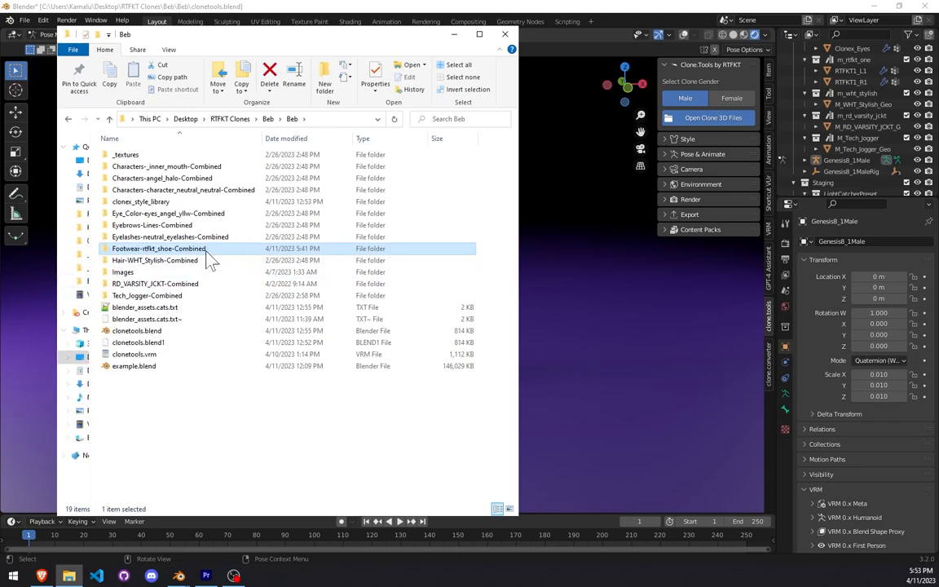
Step: Create a ZIP archive named Footwear-rtfkt_shoe-Combined.zip inside the Footwear-rtfkt_shoe-Combined folder
double_click(205, 257)
right_click(169, 207)
mouse_move(59, 421)
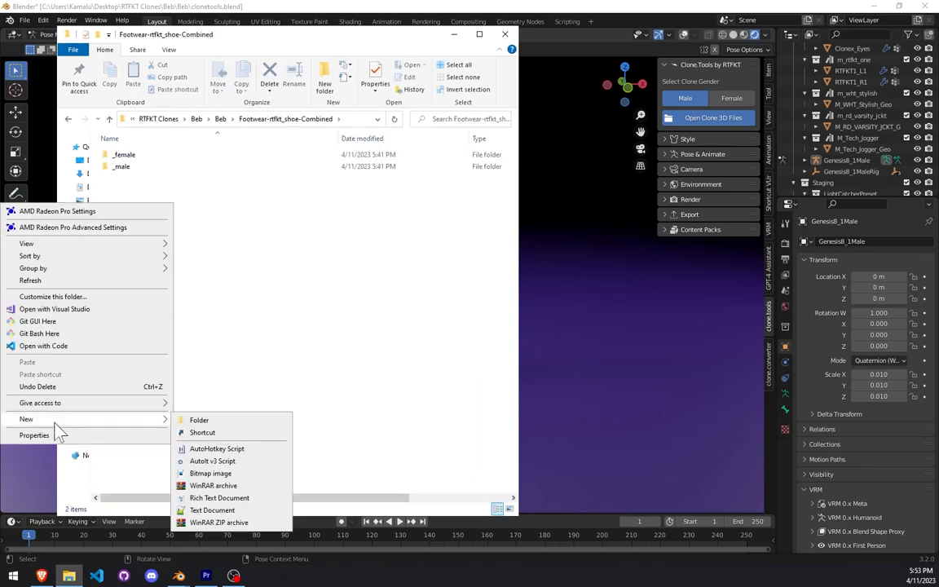
left_click(240, 522)
key("ctrl+v")
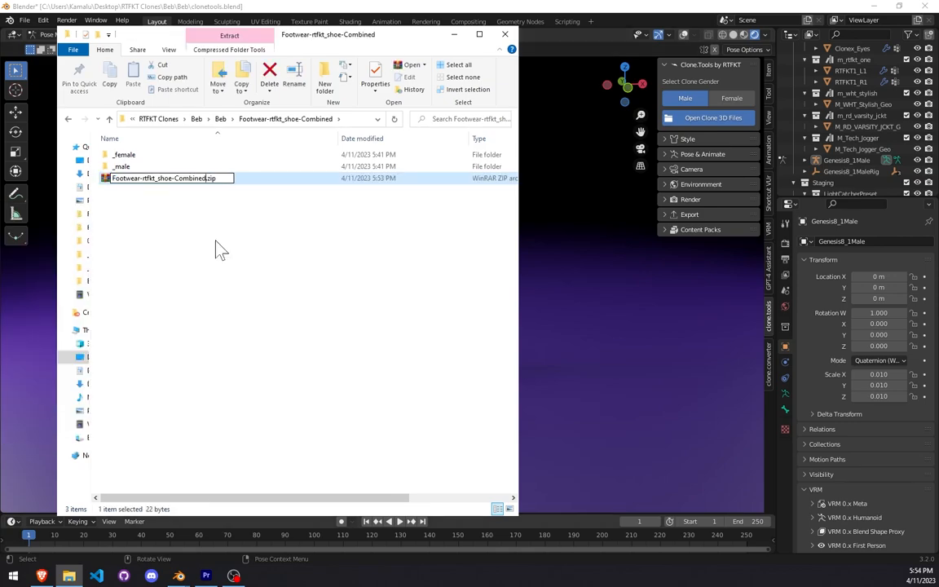
key("Return")
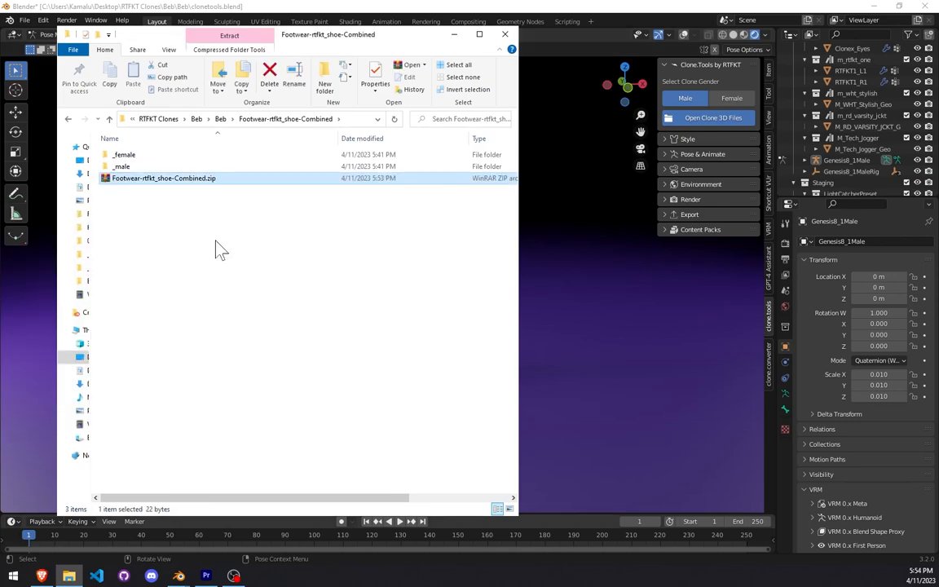
Step: Add the _male and _female folders to Footwear-rtfkt_shoe-Combined.zip and check the archive's top-level contents
left_click(126, 169)
left_click(124, 155, "ctrl")
left_click_drag(124, 155, 163, 178)
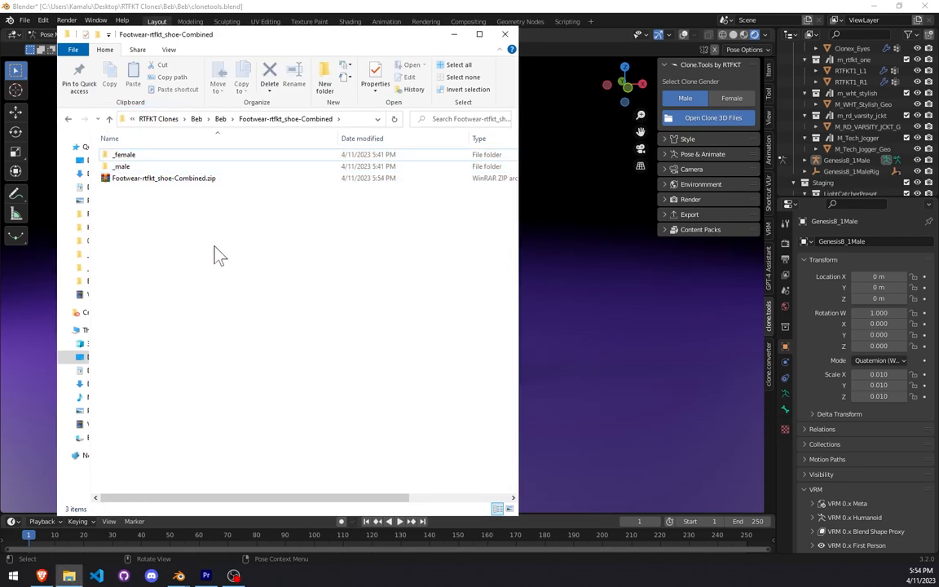
left_click(120, 183)
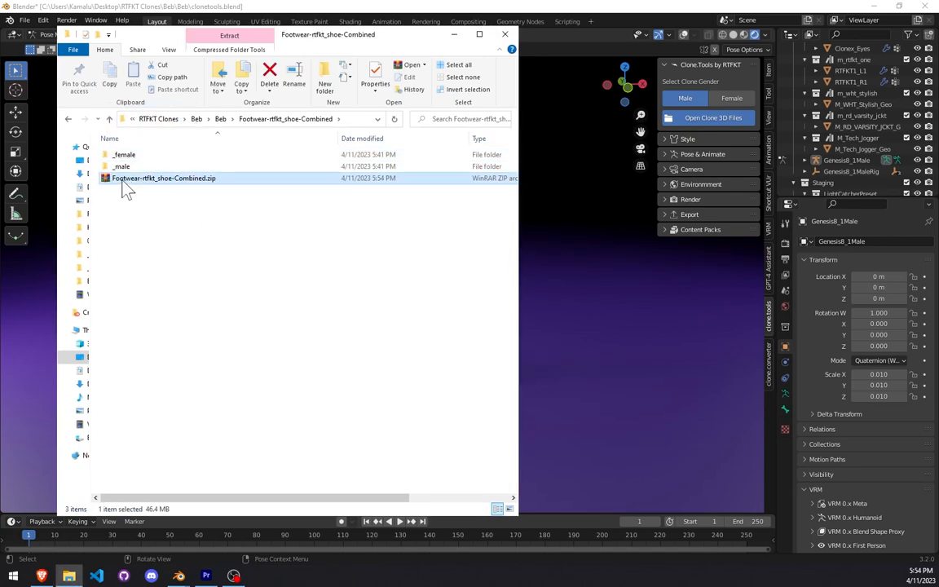
double_click(122, 182)
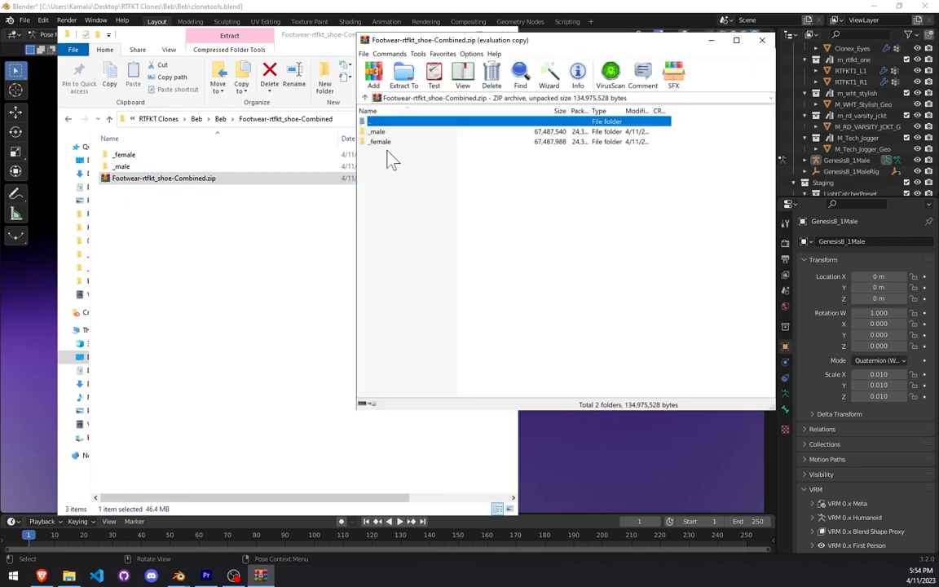
left_click(653, 184)
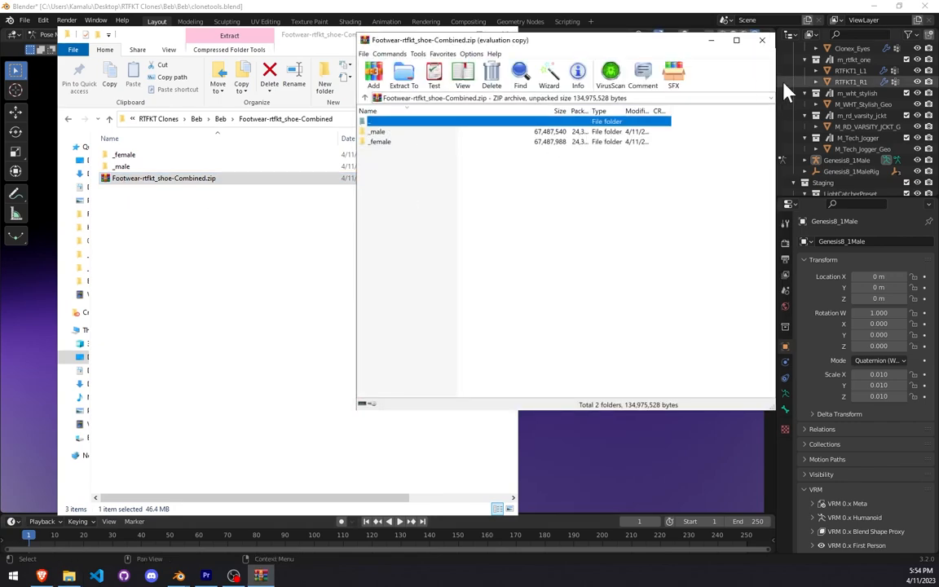
left_click(689, 34)
Step: Create another Footwear-rtfkt_shoe-Combined.zip in the inner Beb folder and add the whole Footwear-rtfkt_shoe-Combined folder to it
left_click(220, 119)
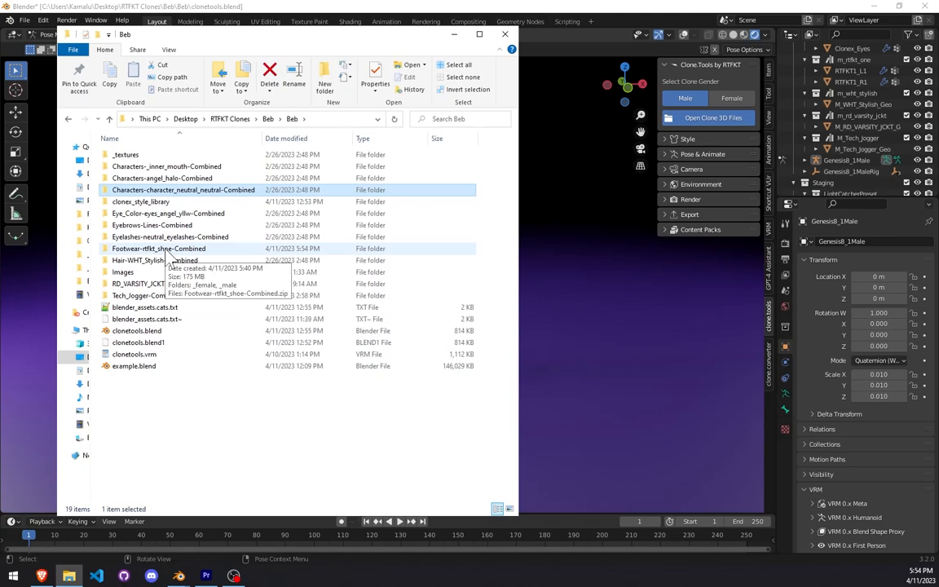
right_click(171, 428)
mouse_move(81, 402)
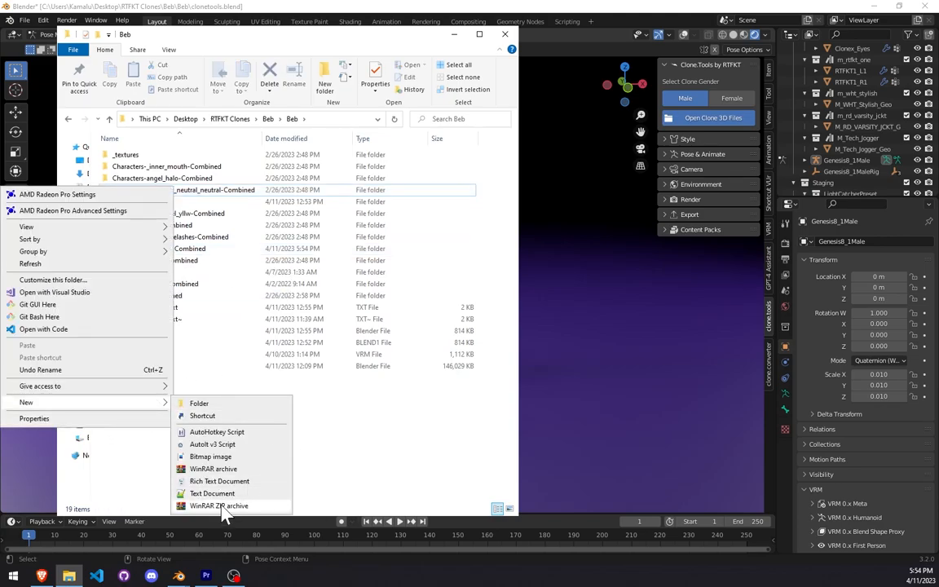
left_click(219, 506)
key("ctrl+v")
key("Return")
left_click(141, 251)
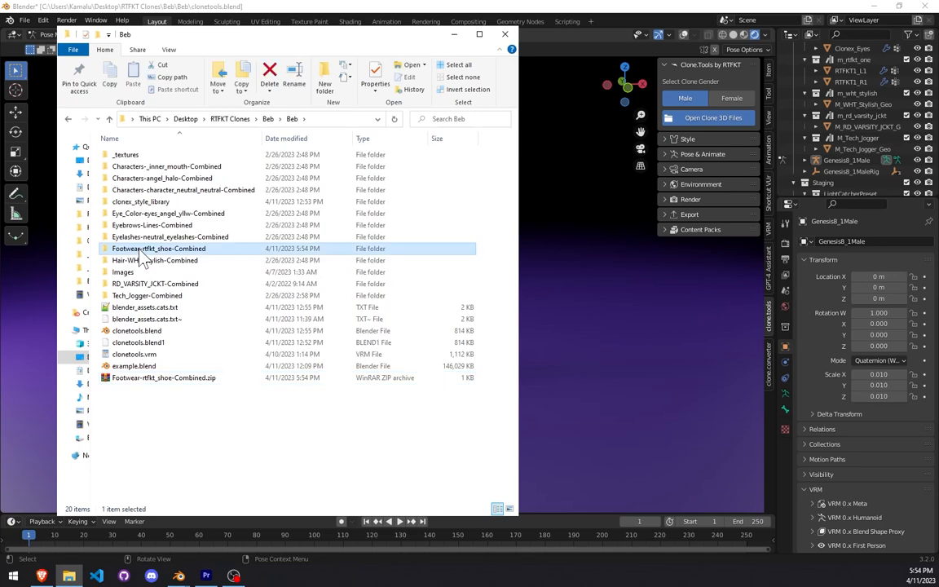
left_click_drag(133, 255, 159, 377)
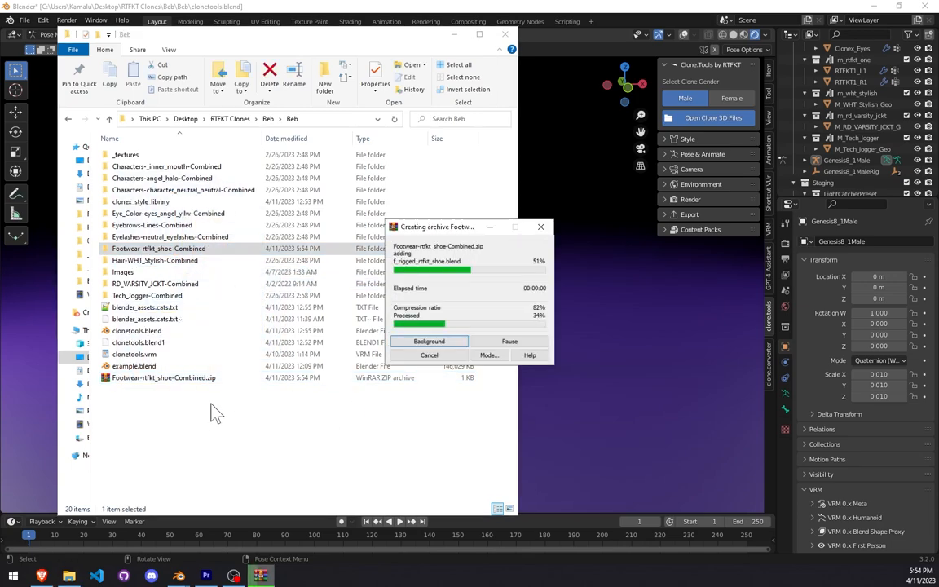
Step: Extract the archive in the inner Beb folder and examine the folder nesting inside the extracted copy
right_click(163, 378)
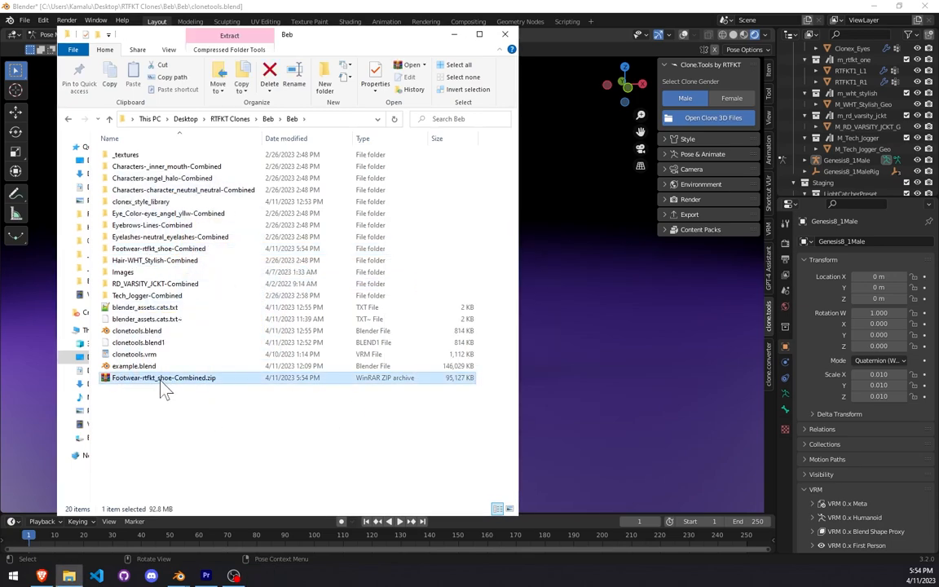
left_click(81, 166)
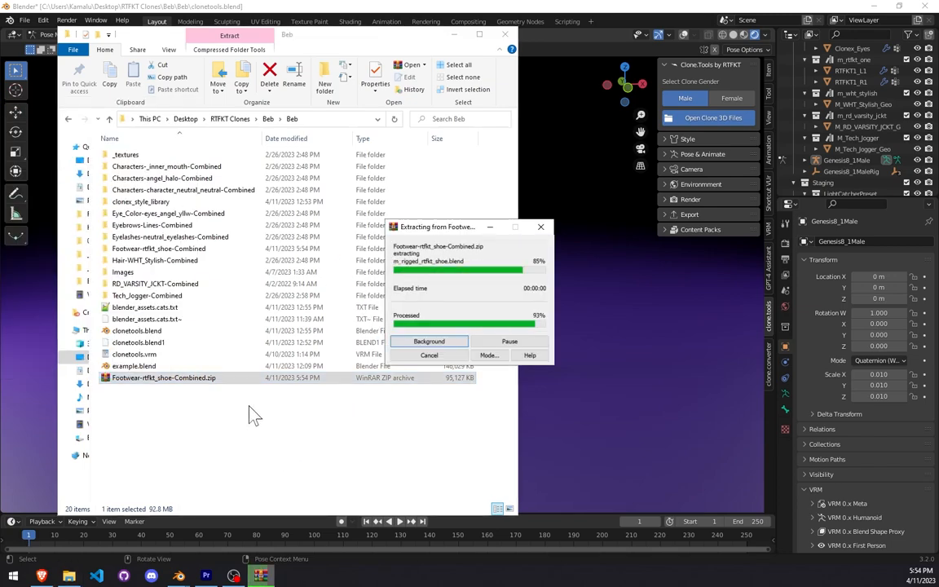
double_click(202, 263)
left_click(151, 163)
mouse_move(135, 166)
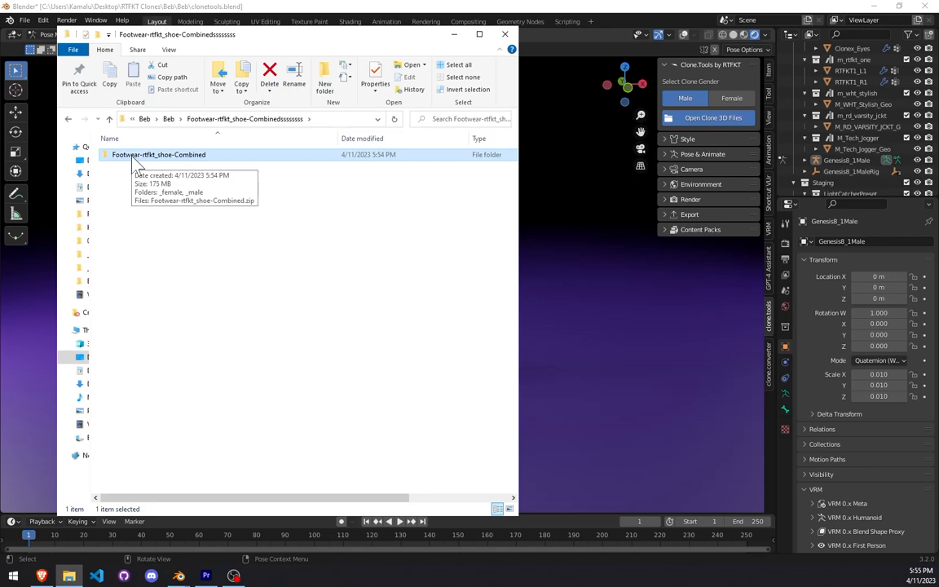
left_click(169, 120)
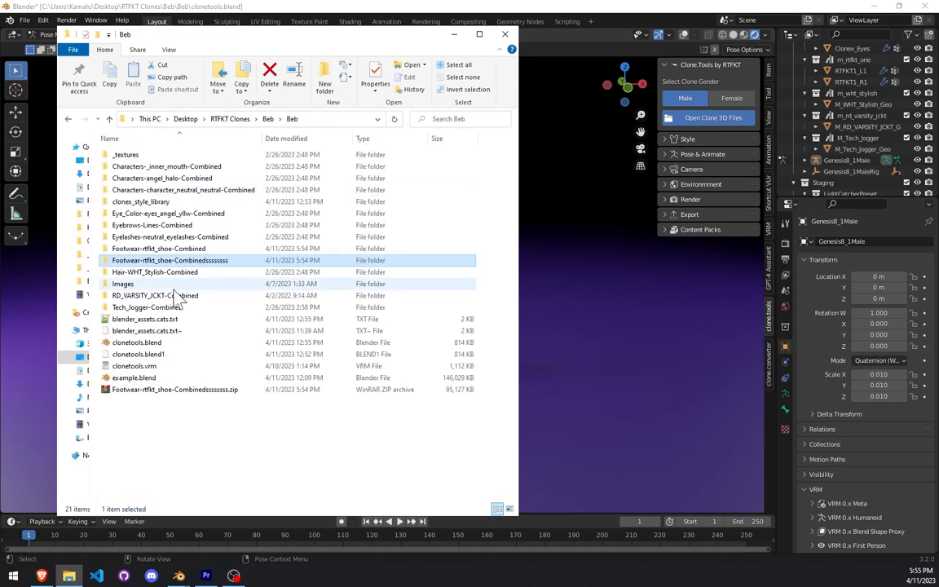
Step: Delete the extracted Footwear-rtfkt_shoe-Combinedssssssss folder and its matching ZIP archive from the inner Beb folder
right_click(163, 260)
left_click(29, 527)
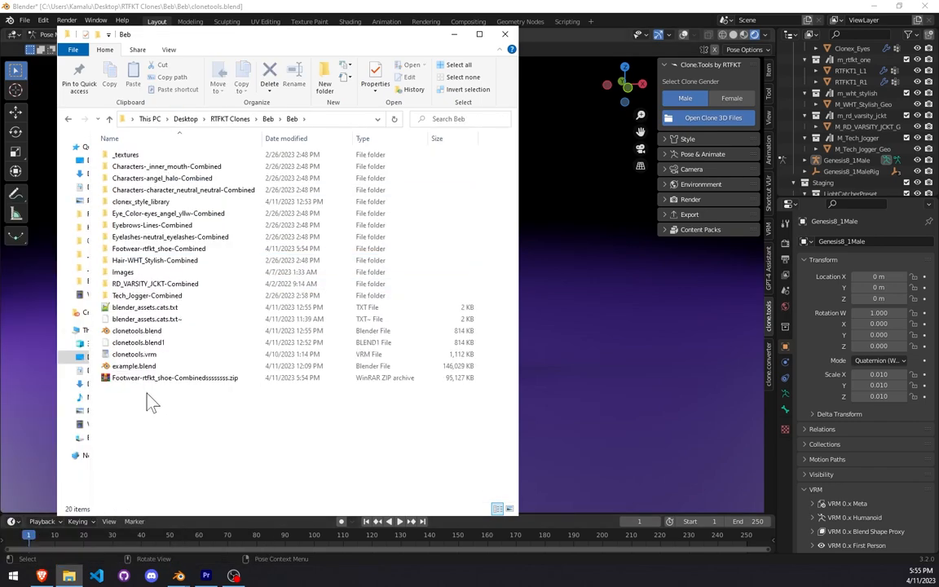
right_click(131, 341)
left_click(39, 303)
Step: Delete the nested Footwear-rtfkt_shoe-Combined subfolder from inside the Footwear-rtfkt_shoe-Combined folder
left_click(151, 250)
double_click(150, 250)
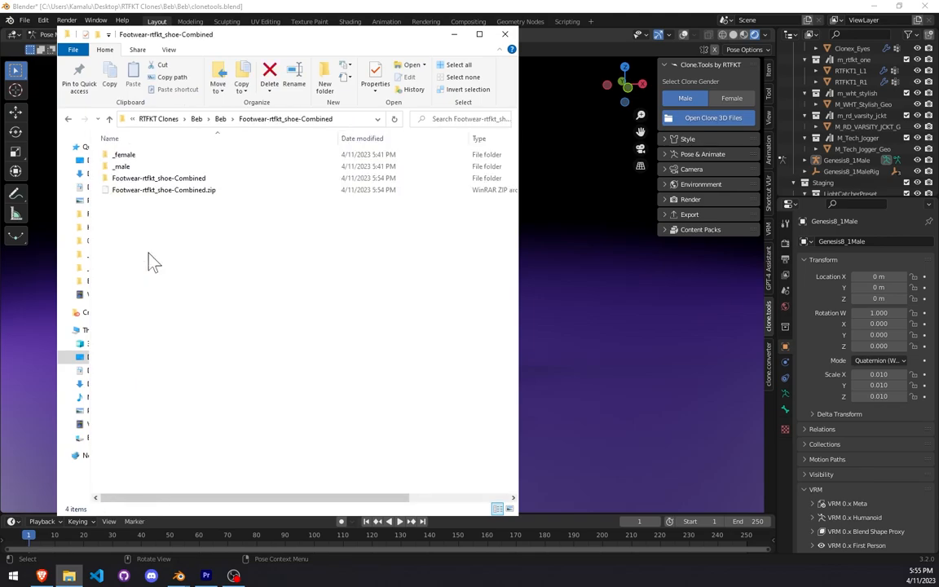
left_click(152, 193)
left_click(155, 180)
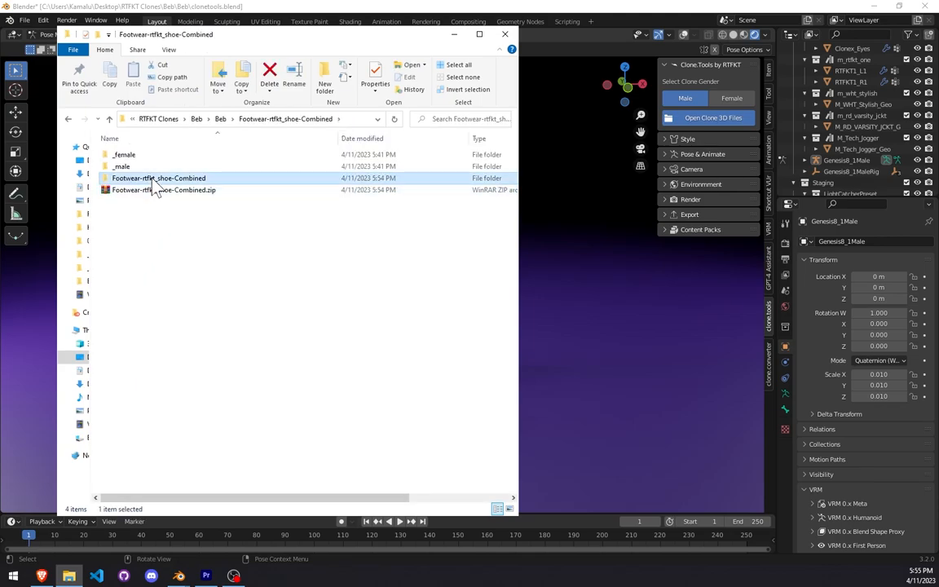
right_click(155, 180)
left_click(32, 465)
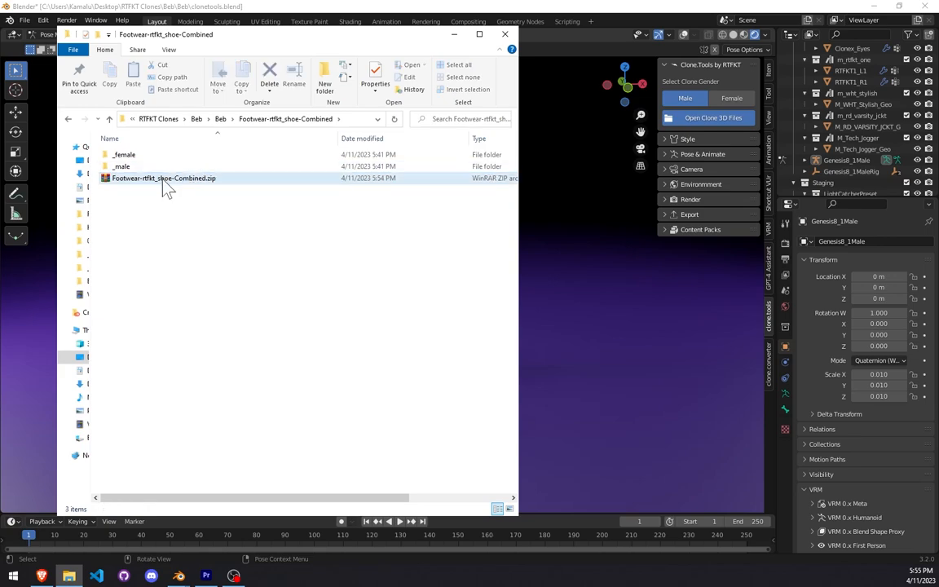
Step: Open Footwear-rtfkt_shoe-Combined.zip, check which folders sit at its top level, and close the archive
left_click(148, 183)
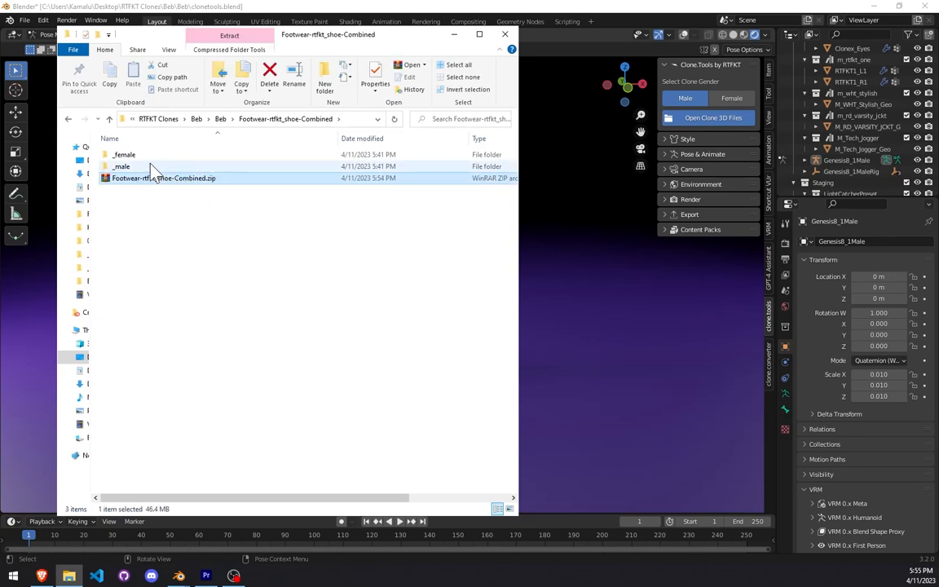
double_click(150, 180)
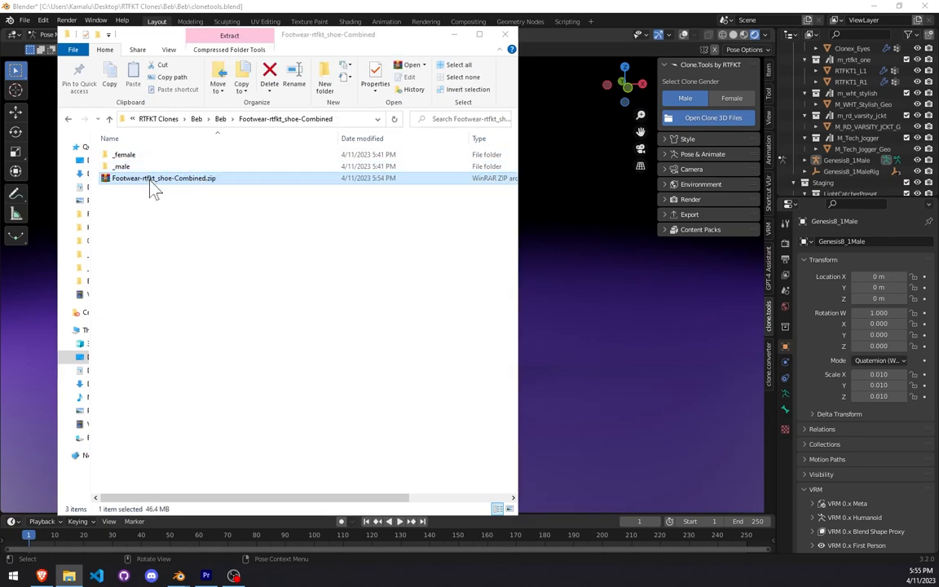
left_click(388, 133)
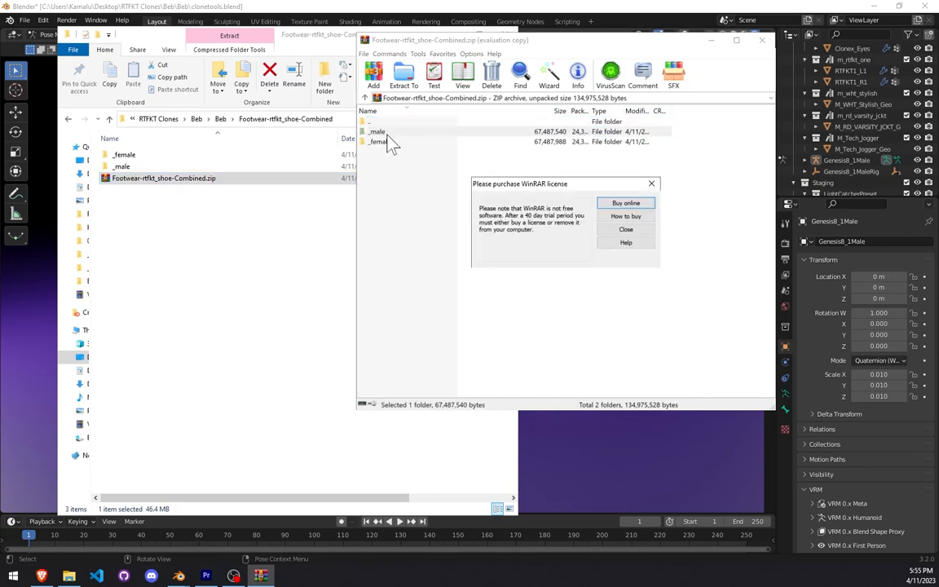
left_click(651, 184)
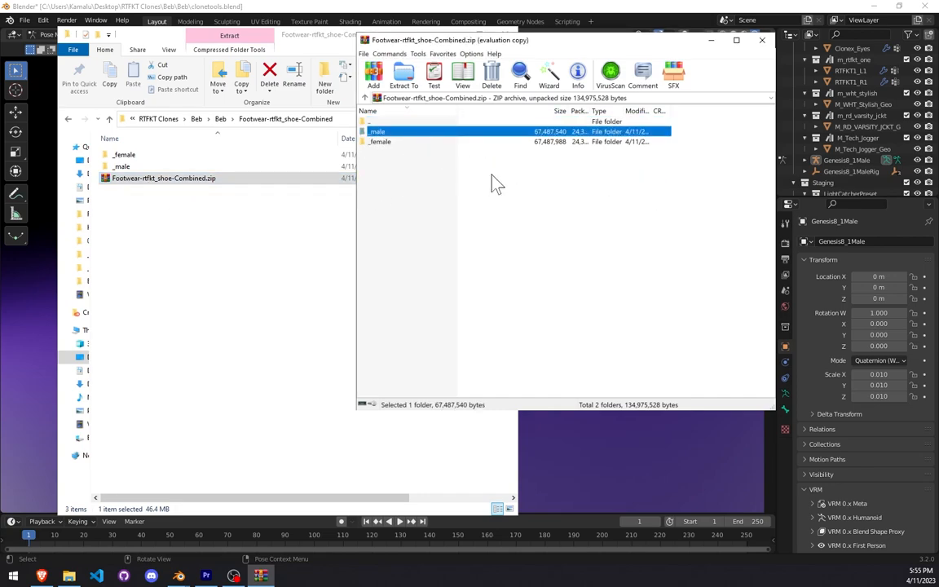
left_click(366, 99)
left_click(763, 40)
Step: Move Footwear-rtfkt_shoe-Combined.zip up into the inner Beb folder and delete the Footwear-rtfkt_shoe-Combined folder there
left_click(165, 178)
left_click_drag(166, 177, 287, 204)
left_click(287, 204)
left_click_drag(168, 180, 220, 120)
left_click(220, 119)
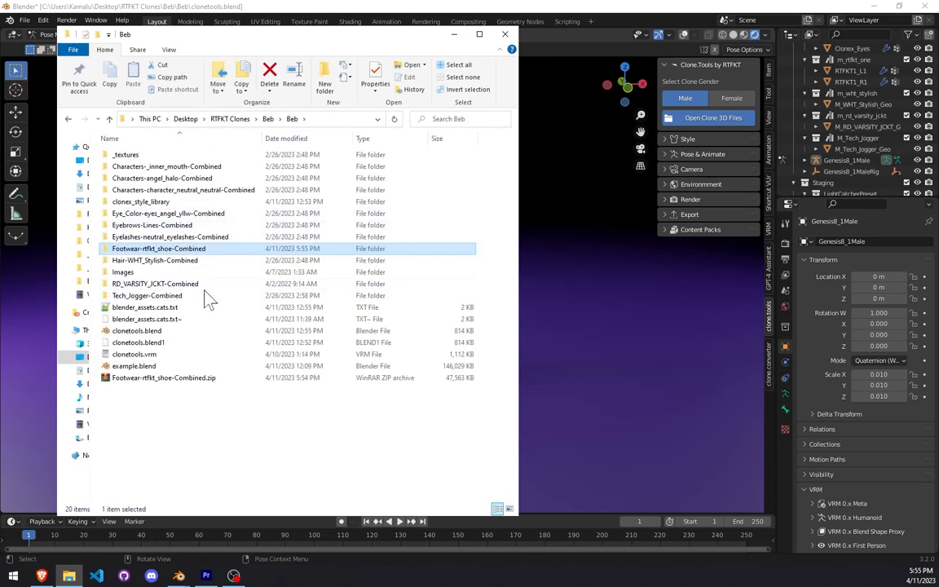
right_click(130, 251)
left_click(67, 531)
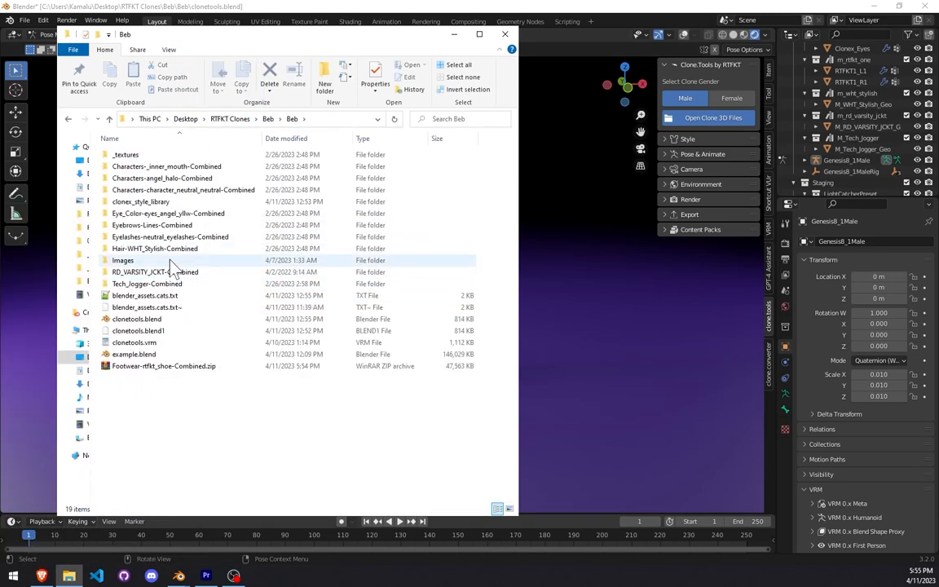
Step: Check the contents of the moved Footwear-rtfkt_shoe-Combined.zip in the inner Beb folder and close it
left_click(141, 368)
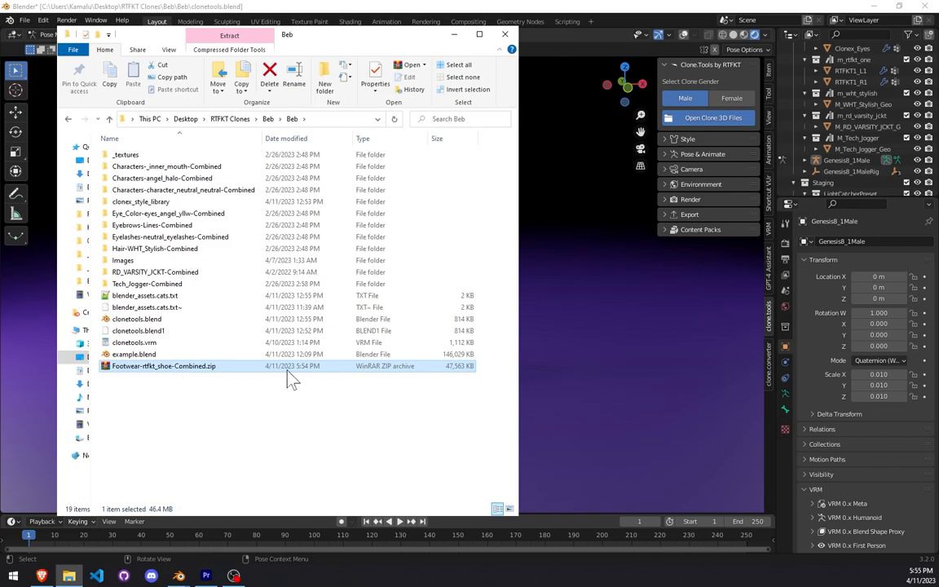
double_click(187, 369)
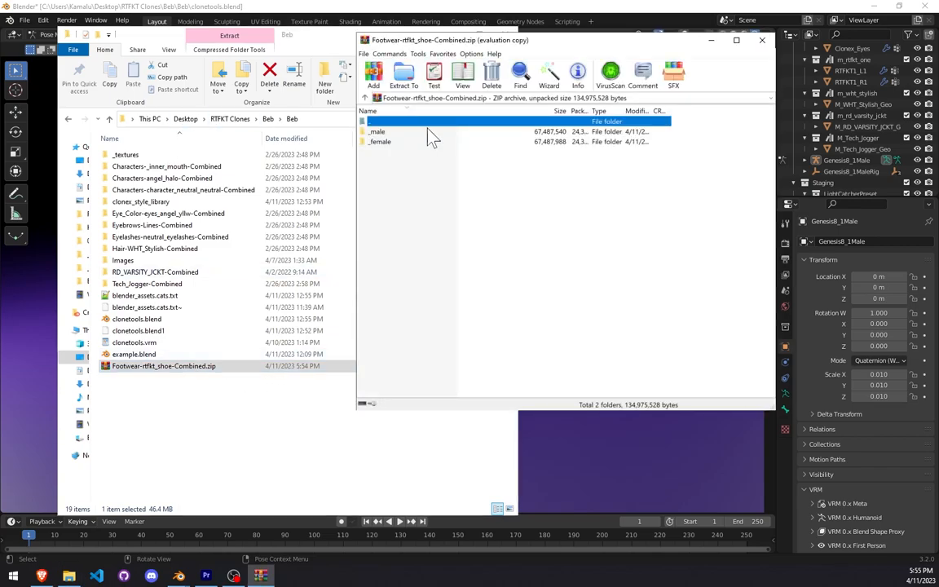
left_click(764, 43)
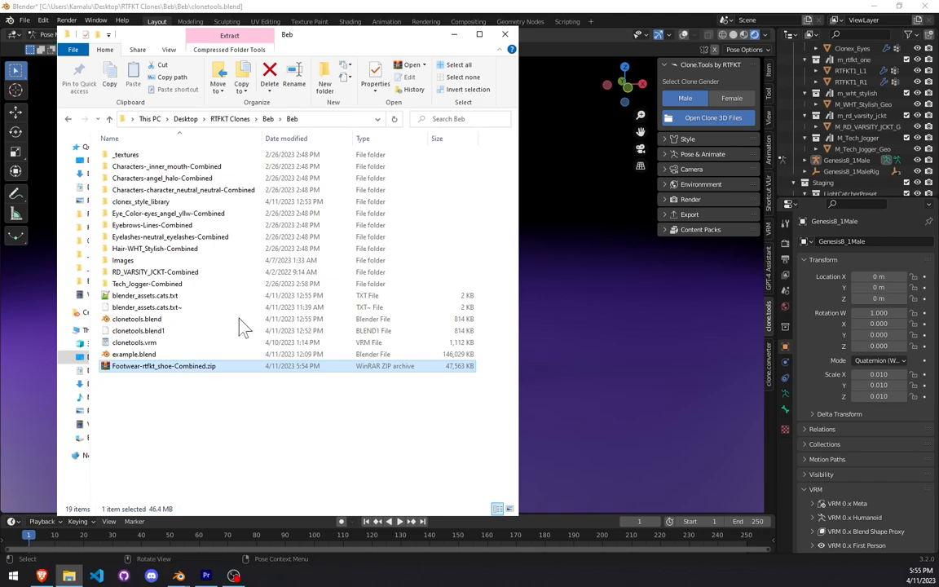
Step: Copy the inner Beb folder's path, switch to Blender, and start a new General file without saving clonetools.blend
left_click(334, 116)
key("ctrl+c")
left_click(88, 7)
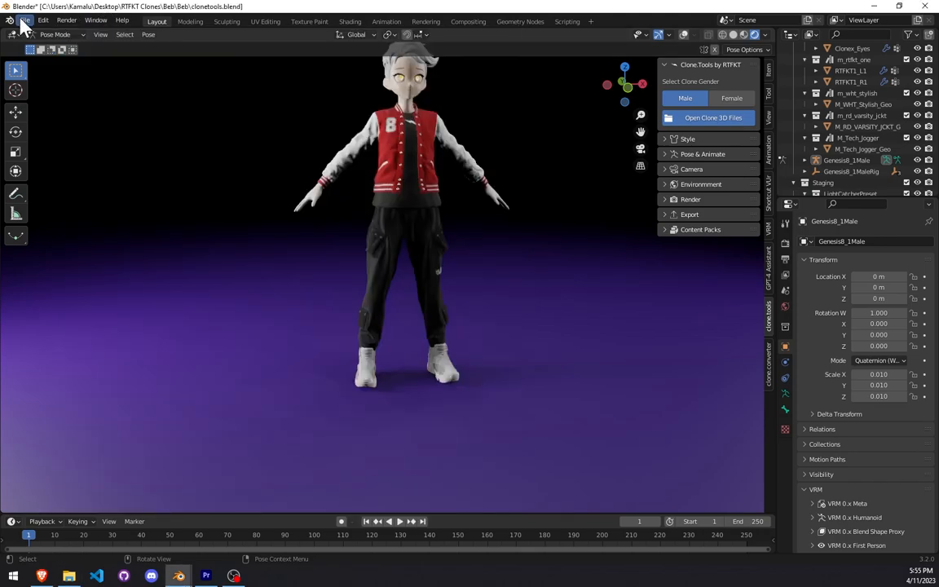
left_click(22, 19)
mouse_move(53, 35)
left_click(150, 33)
left_click(488, 308)
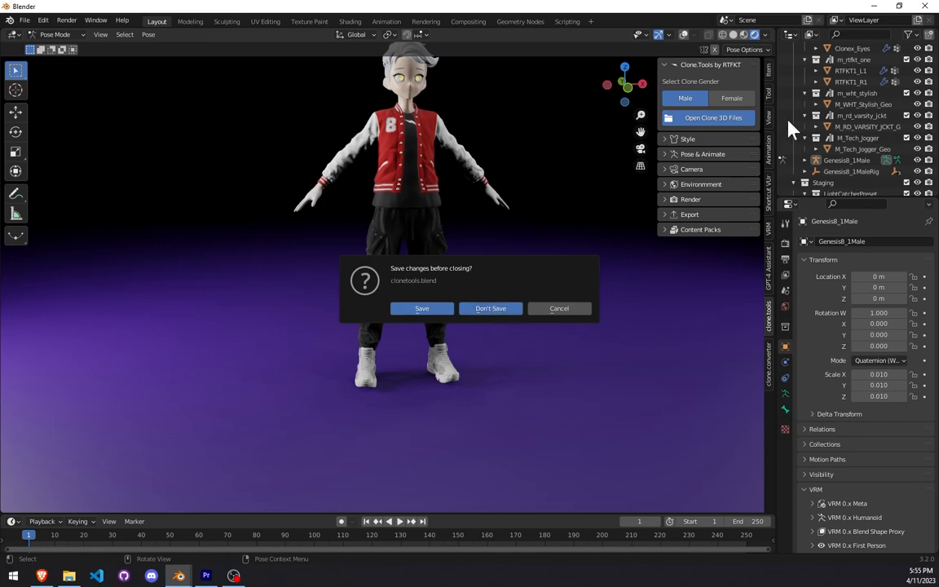
Step: Load the inner Beb folder as the male clone's 3D files with Clone.Tools in the new file and view the assembled character
key("n")
left_click(767, 322)
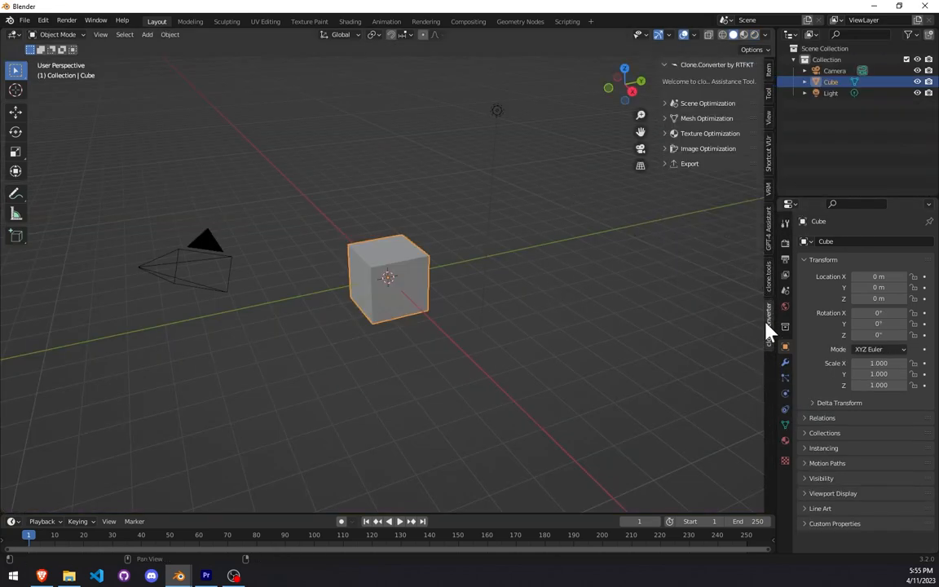
left_click(768, 281)
left_click(722, 118)
left_click(350, 140)
key("ctrl+v")
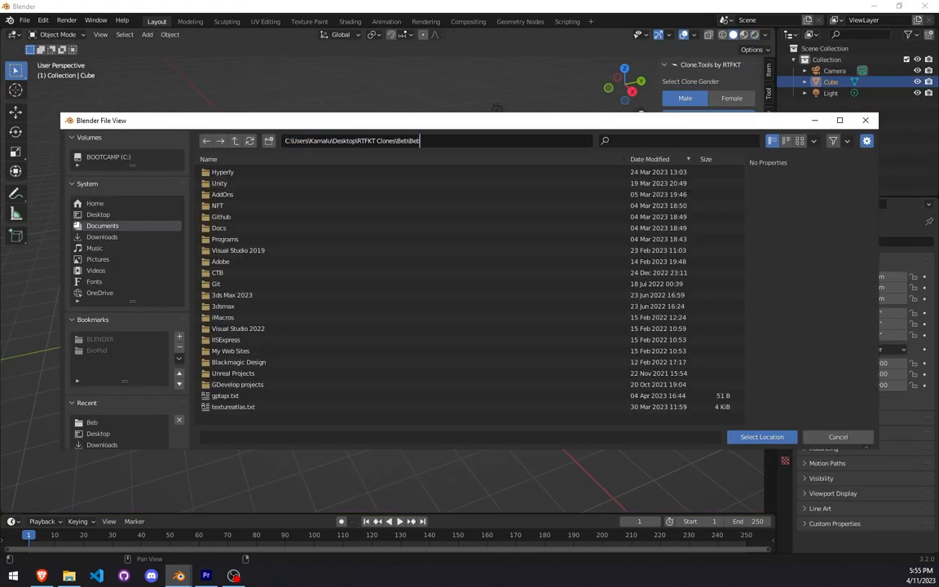
key("Return")
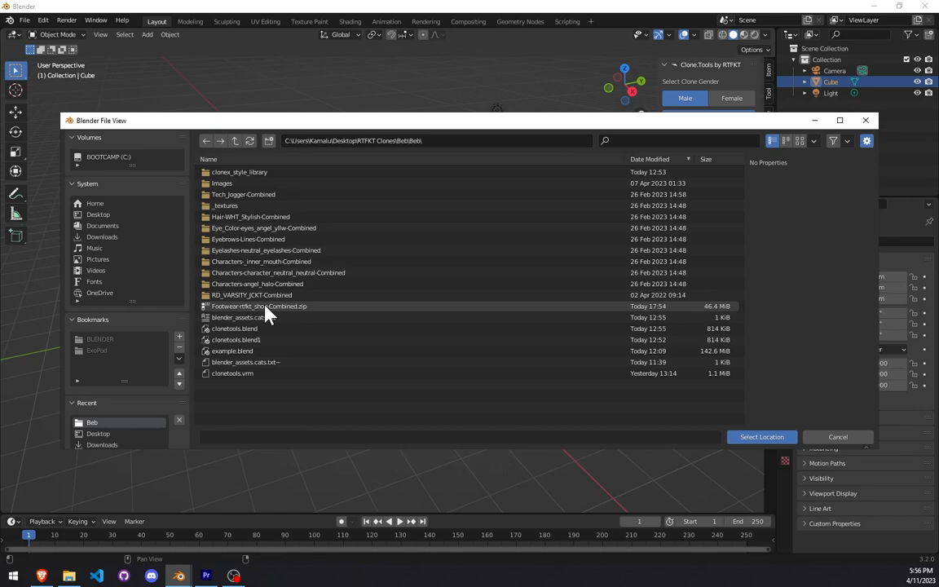
left_click(739, 439)
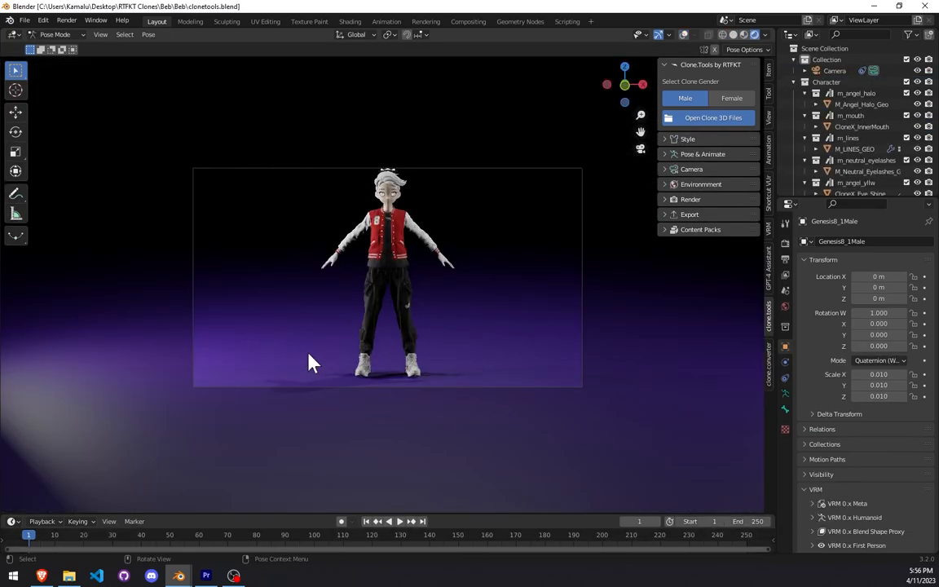
scroll(308, 363, "up", 4)
middle_click_drag(272, 381, 325, 360)
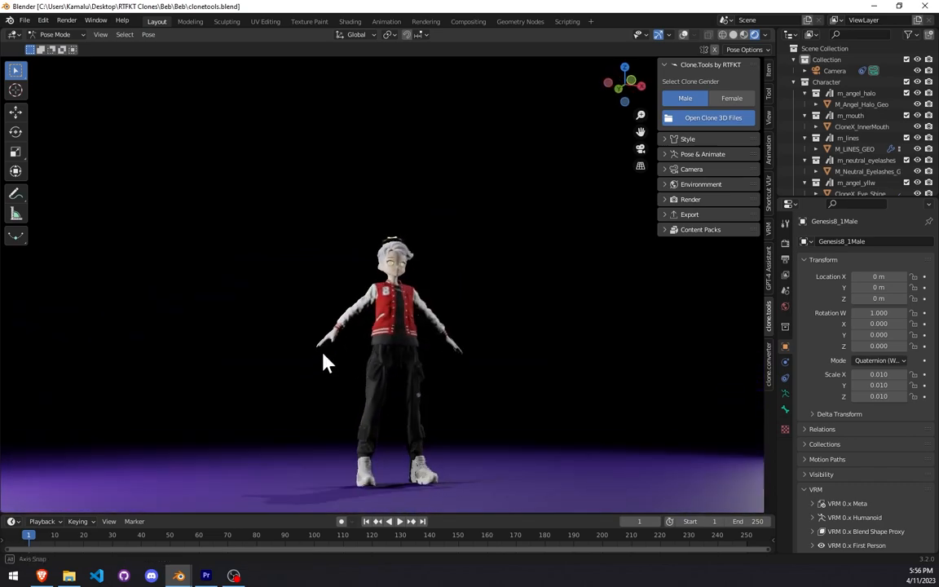
Step: Check the inner Beb folder in File Explorer for the extracted Footwear-rtfkt_shoe-Combined folder, sorting the files by newest modification date
left_click(69, 576)
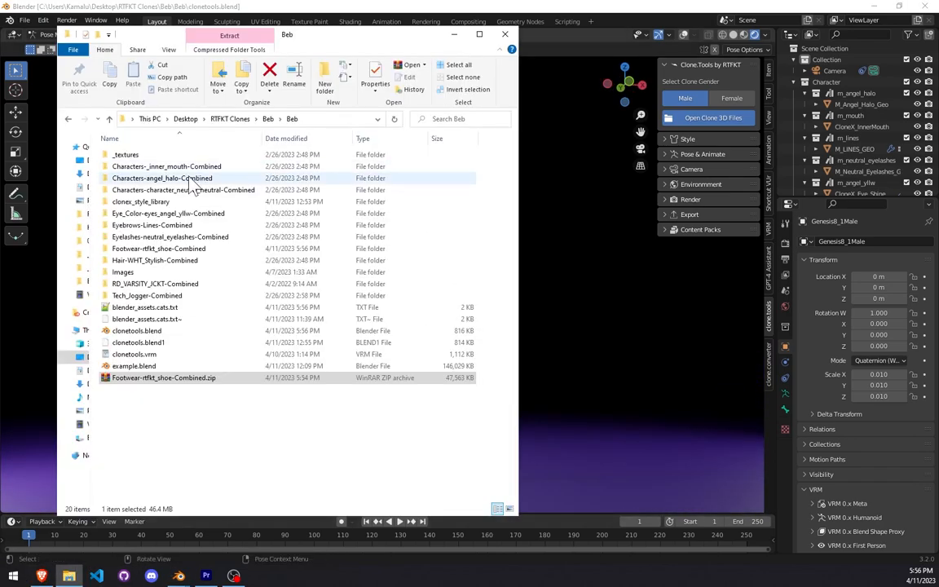
left_click(159, 251)
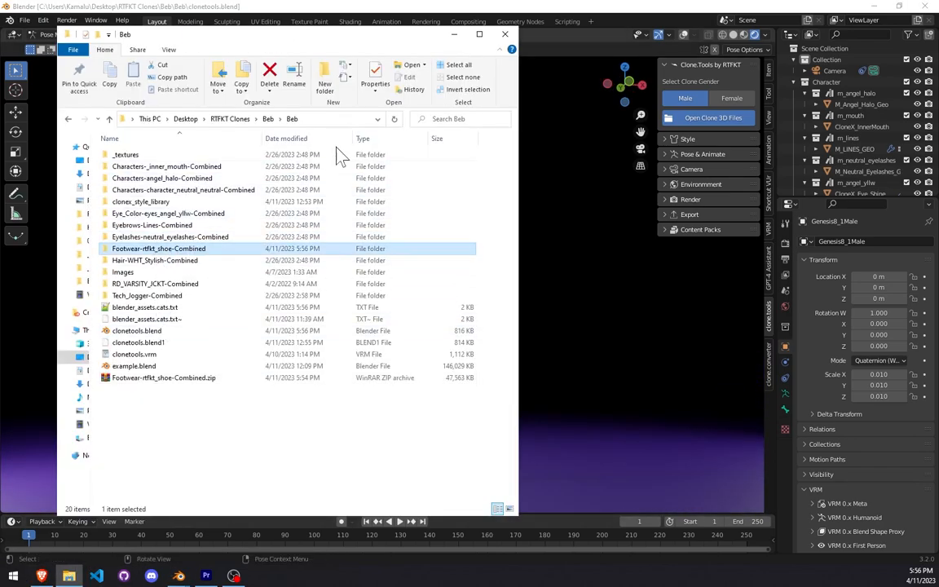
left_click(282, 138)
left_click(308, 141)
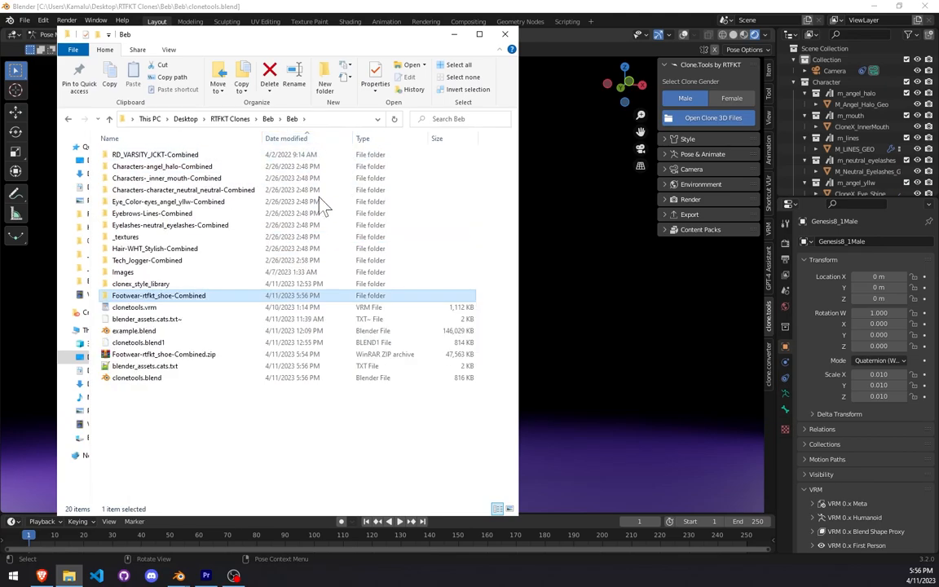
left_click(302, 138)
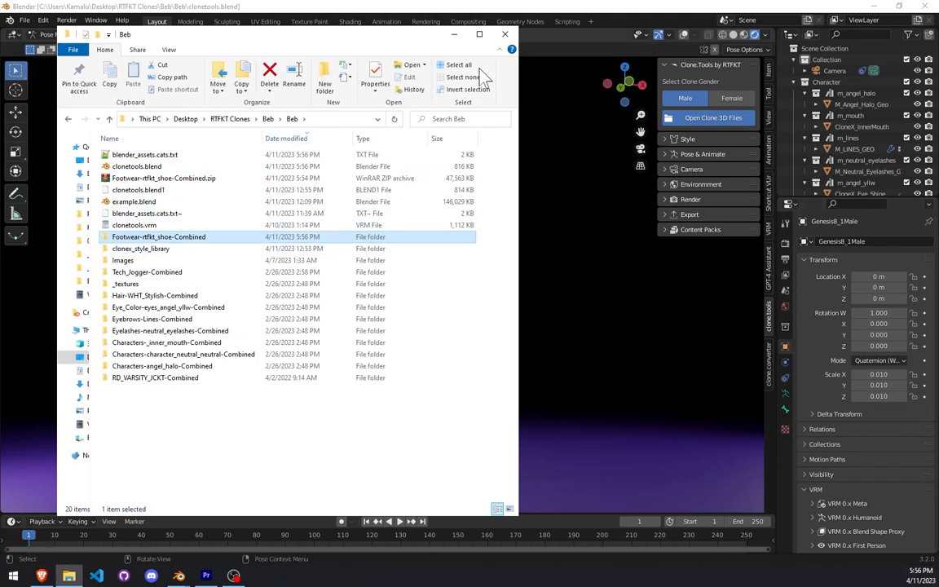
left_click(454, 35)
Step: Apply the Female Default Pose from the Clone.Tools pose library to the clone
middle_click_drag(466, 418, 719, 84)
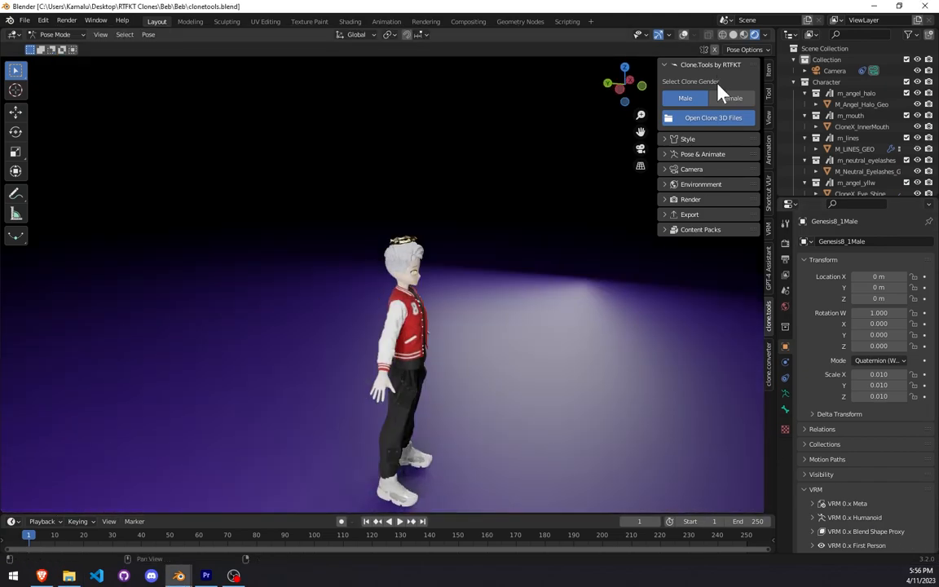
left_click(702, 154)
scroll(709, 266, "down", 3)
left_click(717, 245)
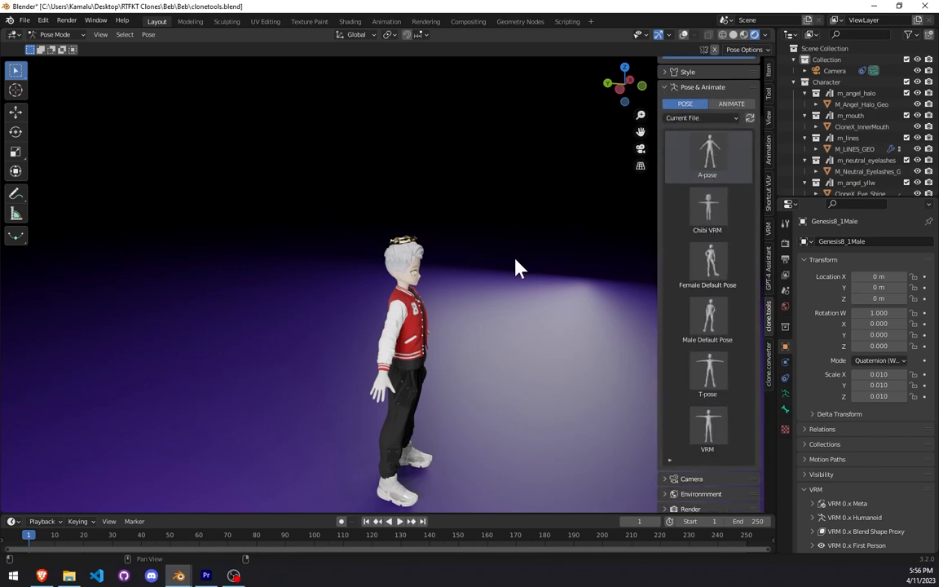
scroll(554, 263, "down", 4)
middle_click_drag(511, 310, 506, 335)
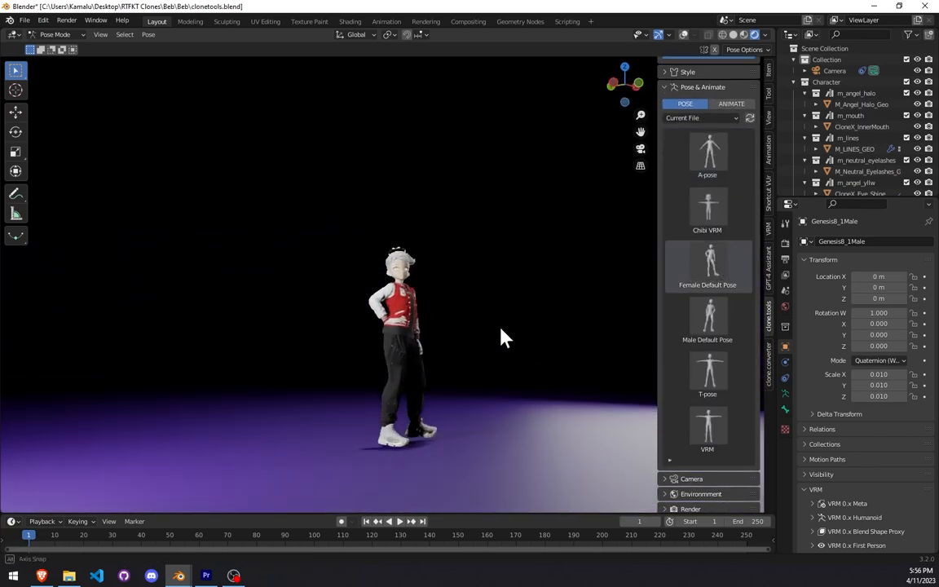
scroll(493, 341, "up", 2)
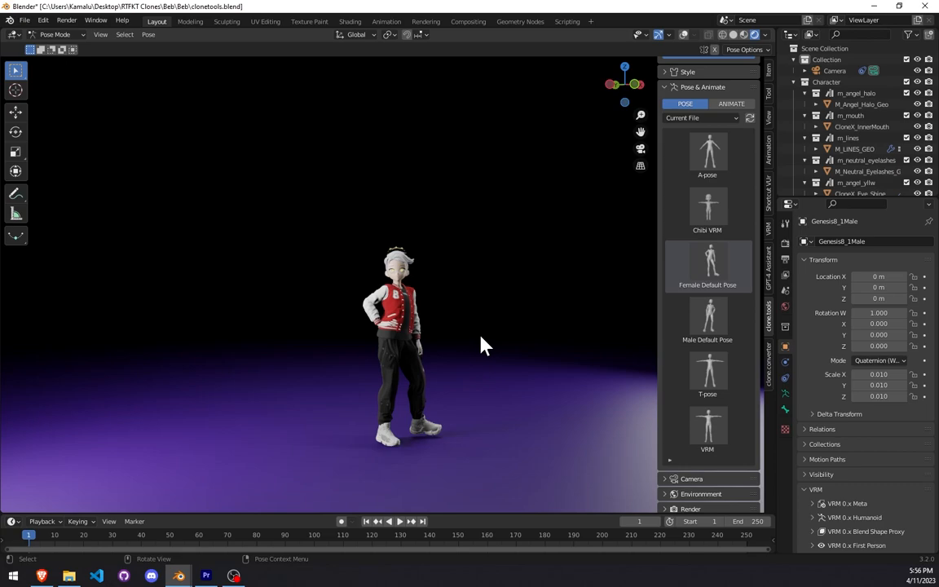
Step: Create the style library at the inner Beb folder path and widen the asset browser to show all its items
left_click(715, 73)
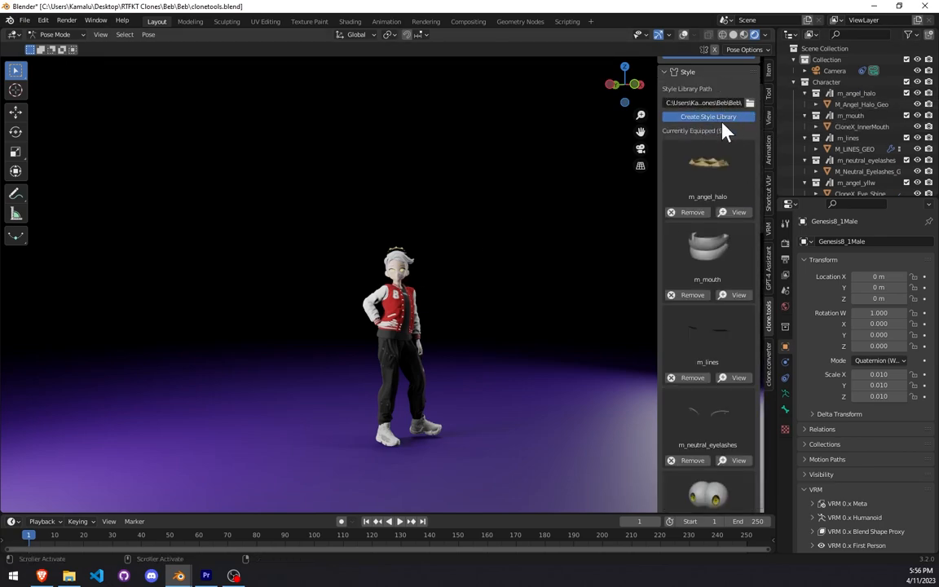
left_click(700, 104)
left_click(712, 113)
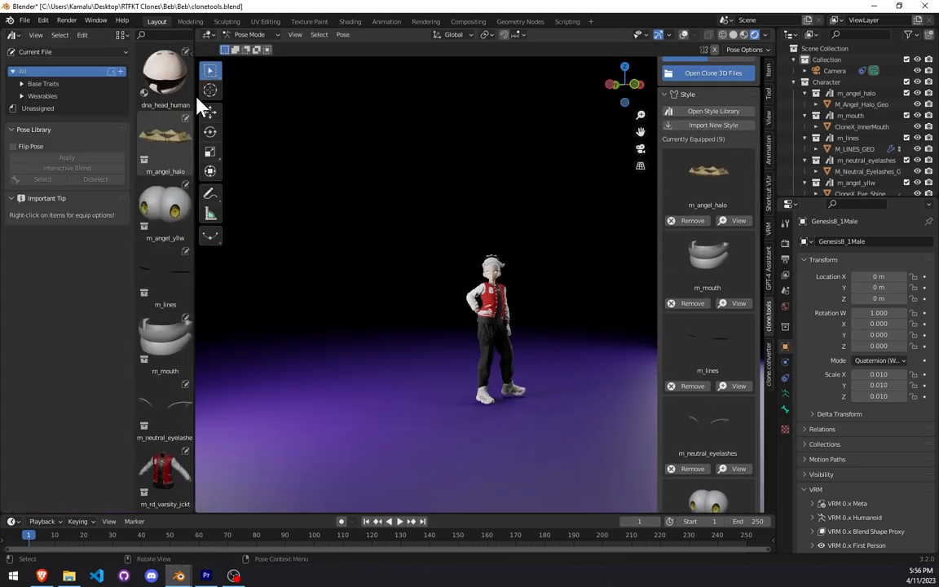
left_click_drag(195, 137, 379, 144)
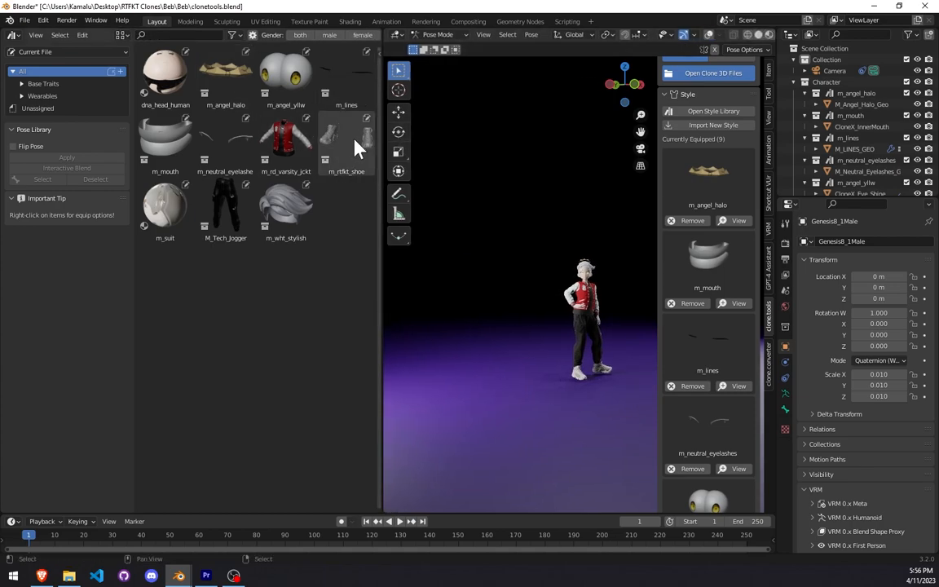
Step: Equip the clone with the m_rtfkt_shoe item from the style library
right_click(344, 140)
left_click(310, 146)
right_click(348, 153)
left_click(313, 146)
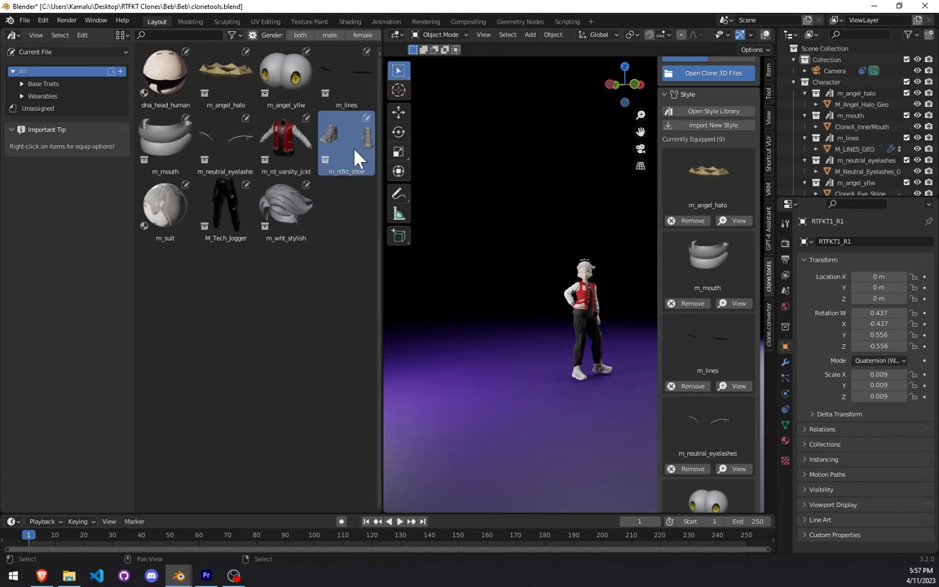
Step: Narrow the asset browser again and inspect the posed clone and its shoes in the enlarged viewport
middle_click_drag(463, 329, 437, 292)
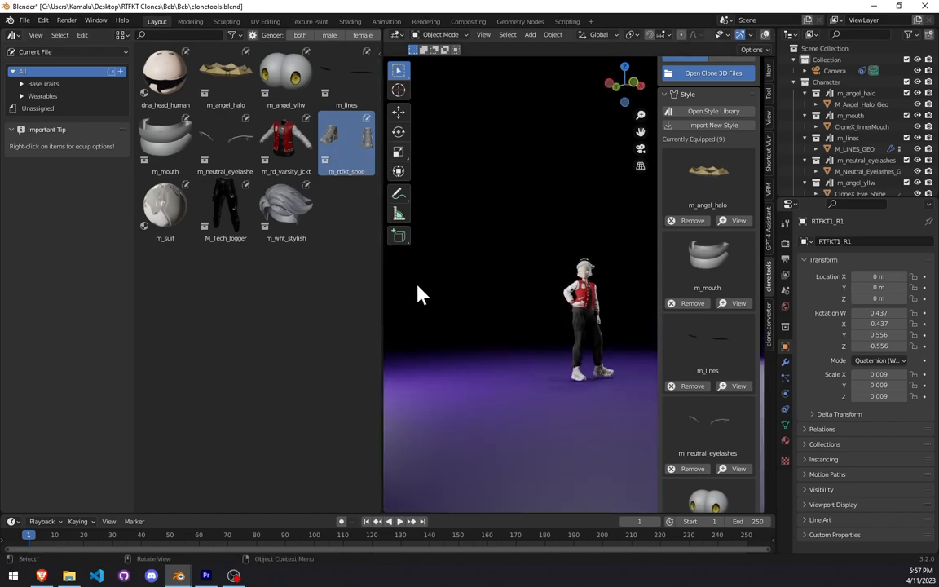
left_click_drag(380, 249, 218, 262)
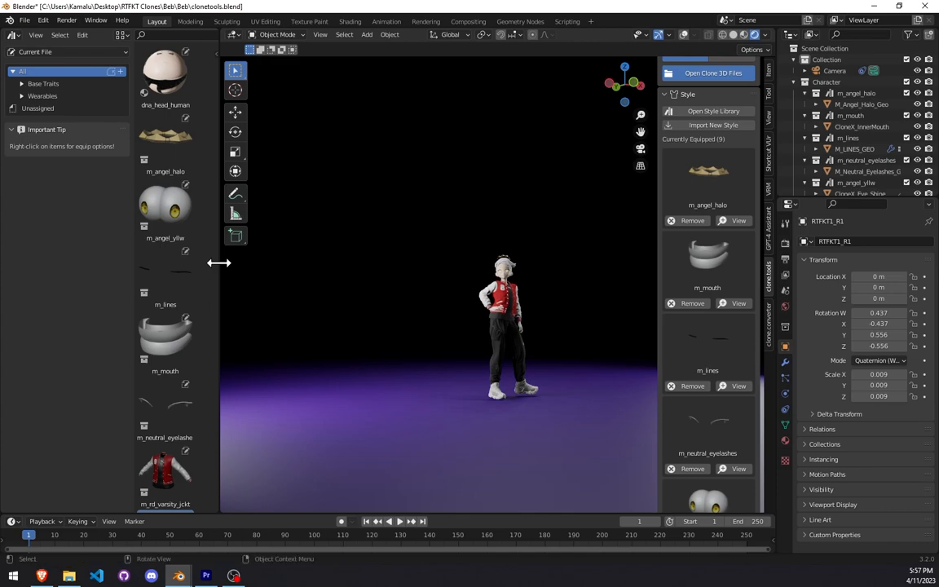
scroll(539, 301, "up", 3)
middle_click_drag(538, 302, 521, 353)
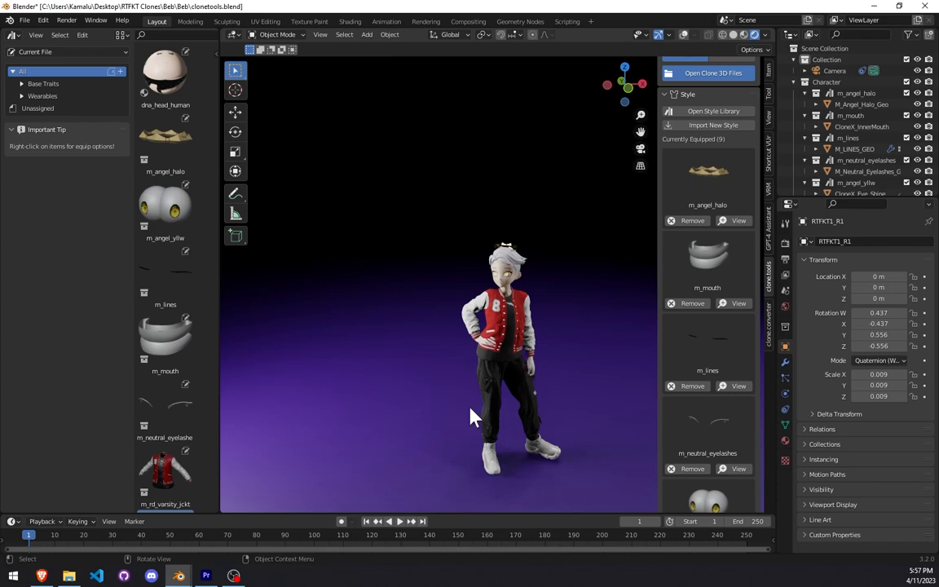
Step: Locate Footwear-rtfkt_shoe-Combined.zip in the inner Beb folder and return to Blender
left_click(68, 575)
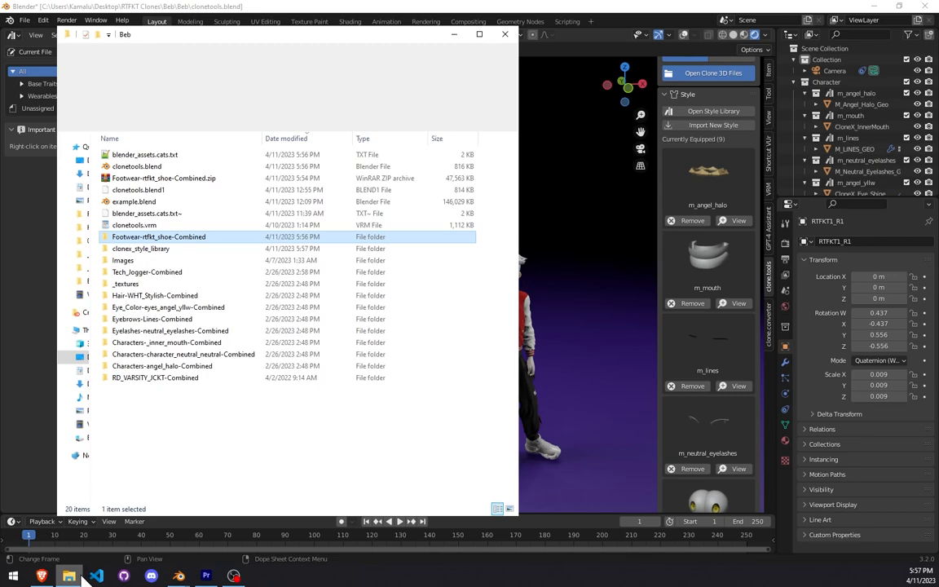
left_click(153, 179)
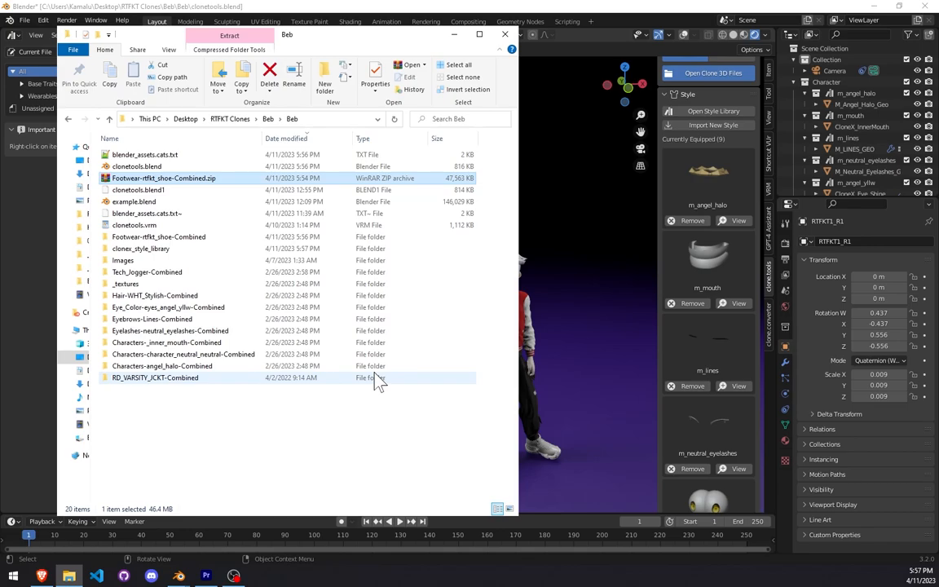
left_click(454, 35)
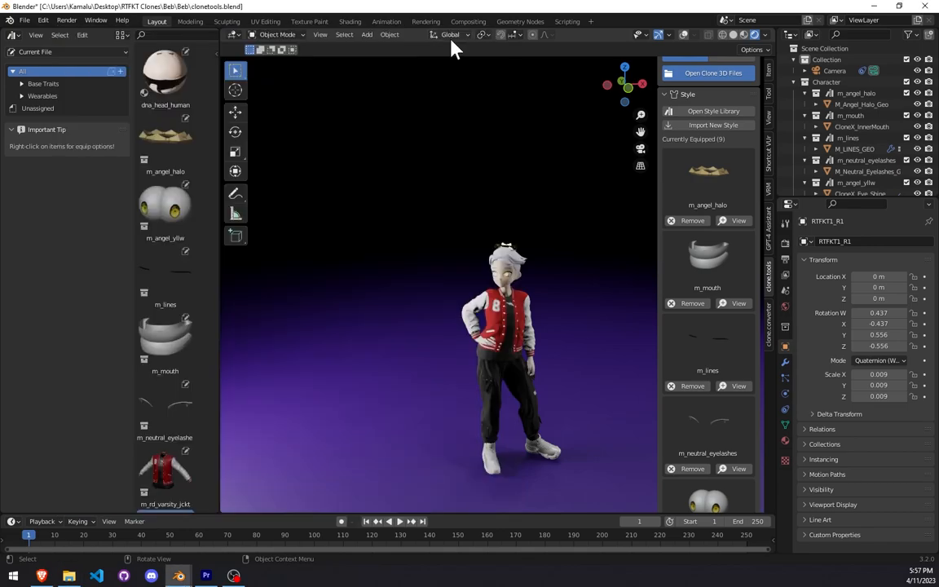